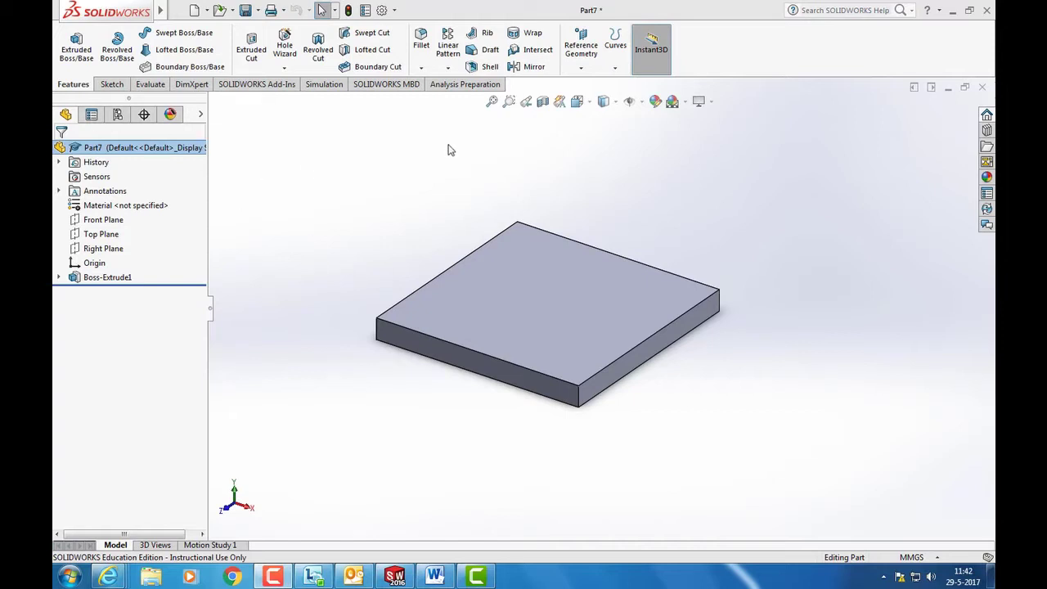
- Start a new sketch on the plate's top face and set the view Normal To it
click(503, 310)
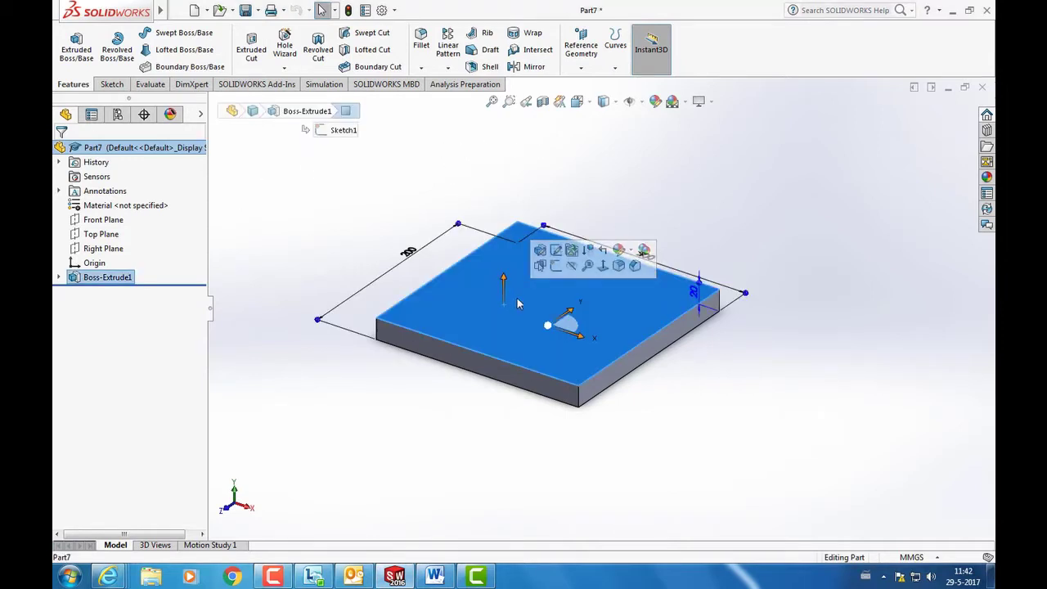
right_click(463, 313)
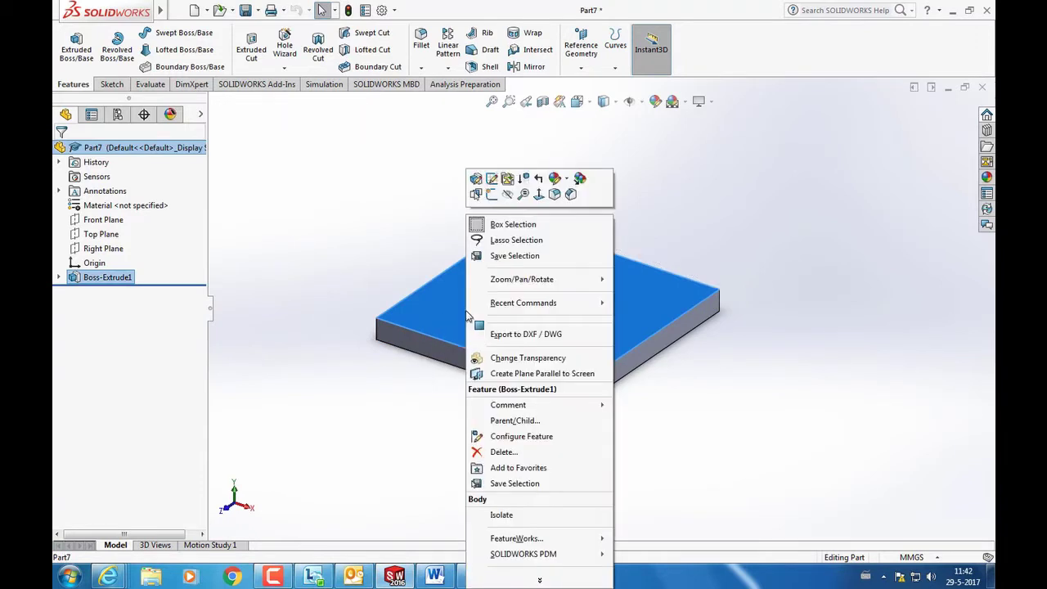
click(491, 195)
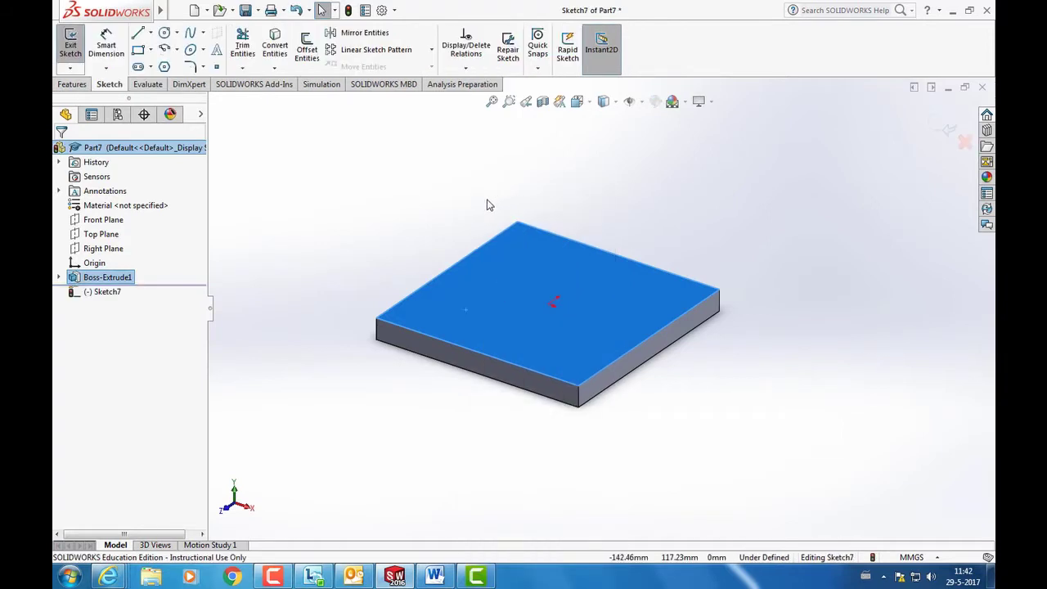
click(605, 103)
click(581, 103)
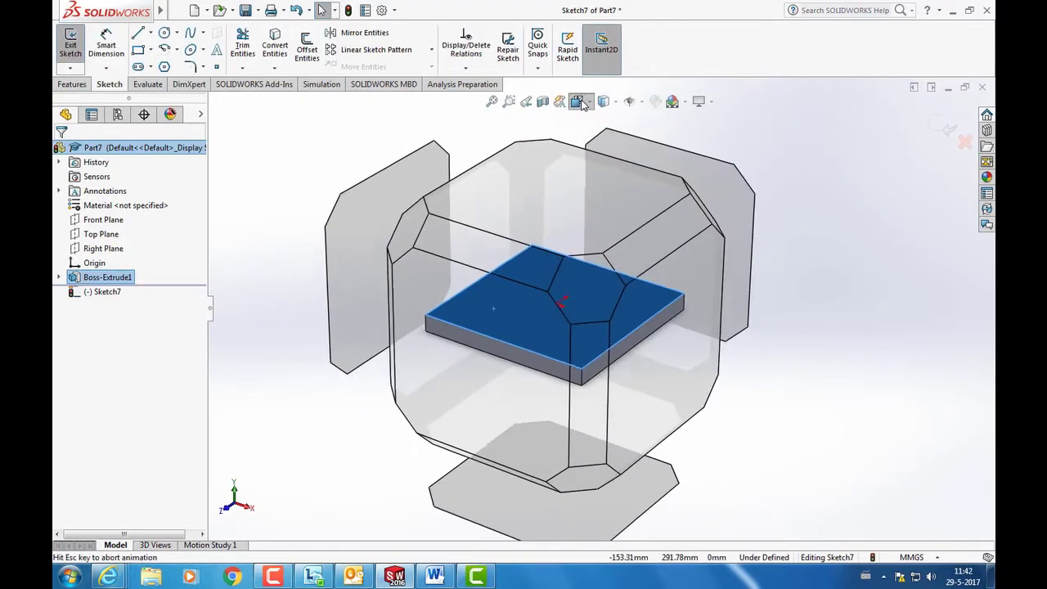
click(646, 173)
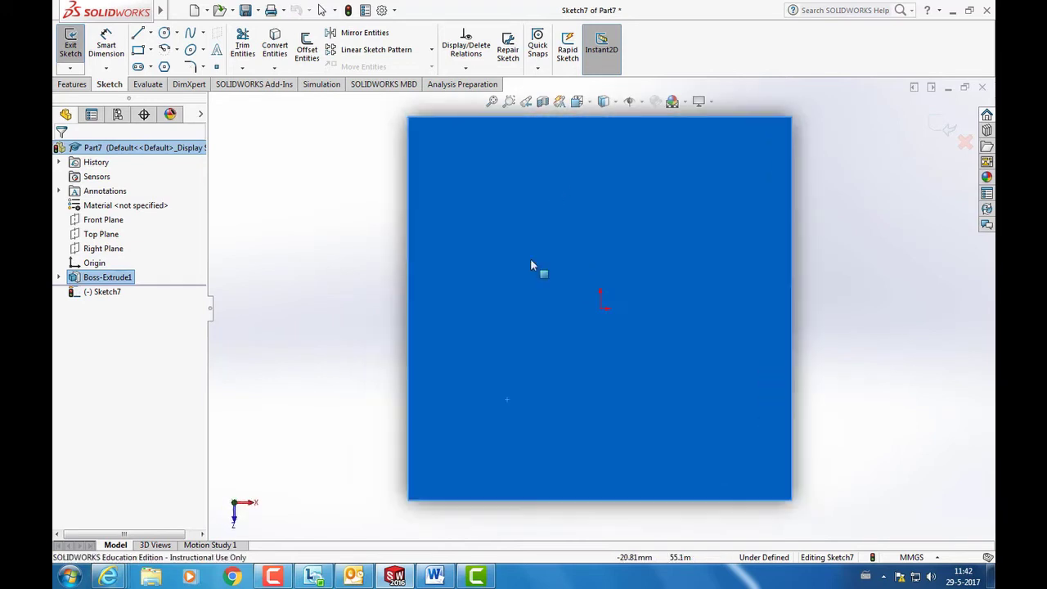
- Draw four circles with the Circle tool, one near each corner of the top face
click(164, 37)
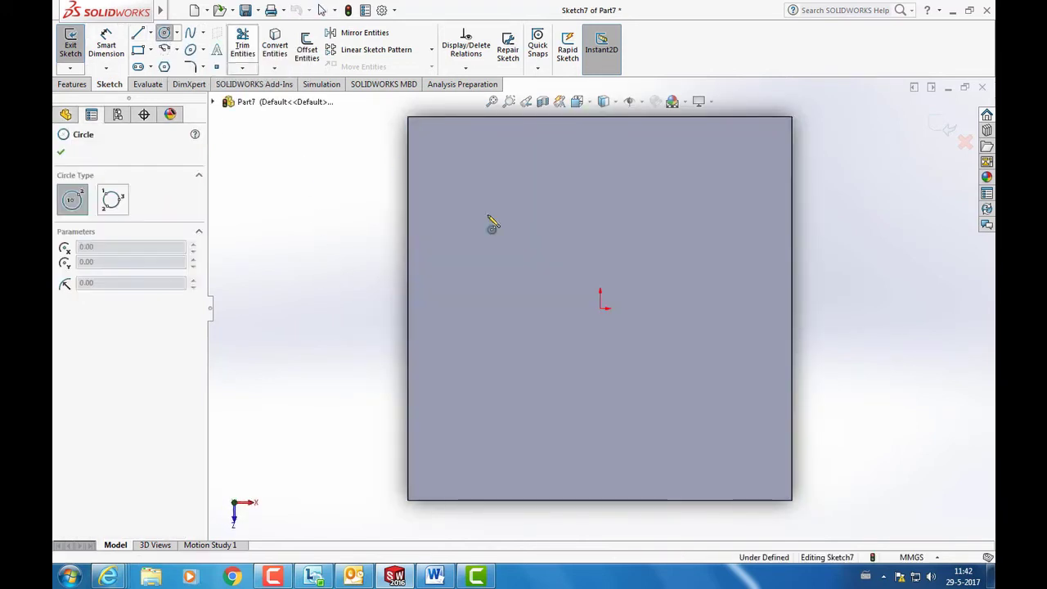
click(467, 169)
click(493, 167)
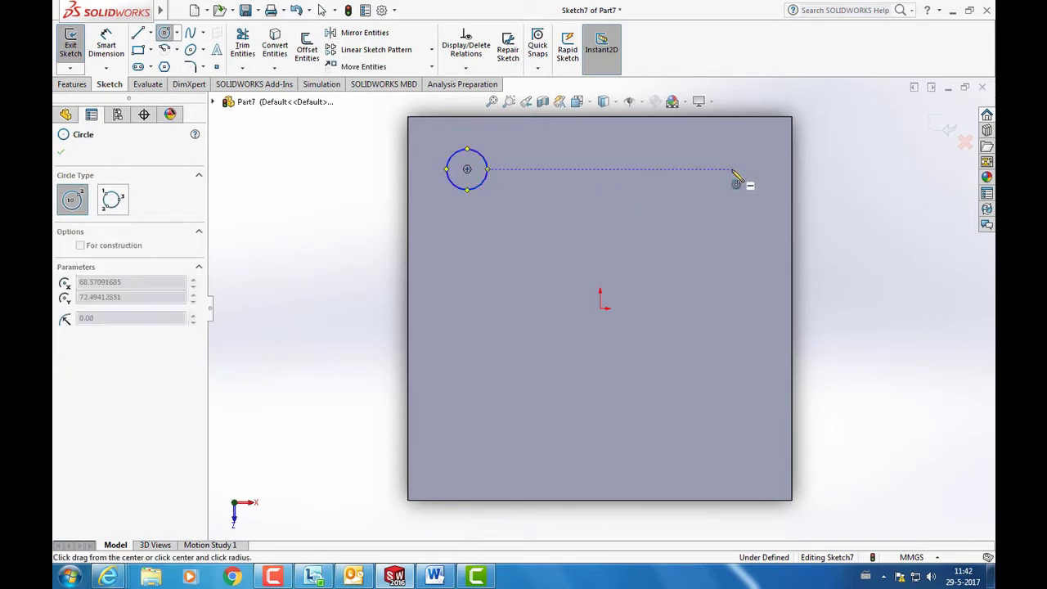
click(731, 169)
click(745, 182)
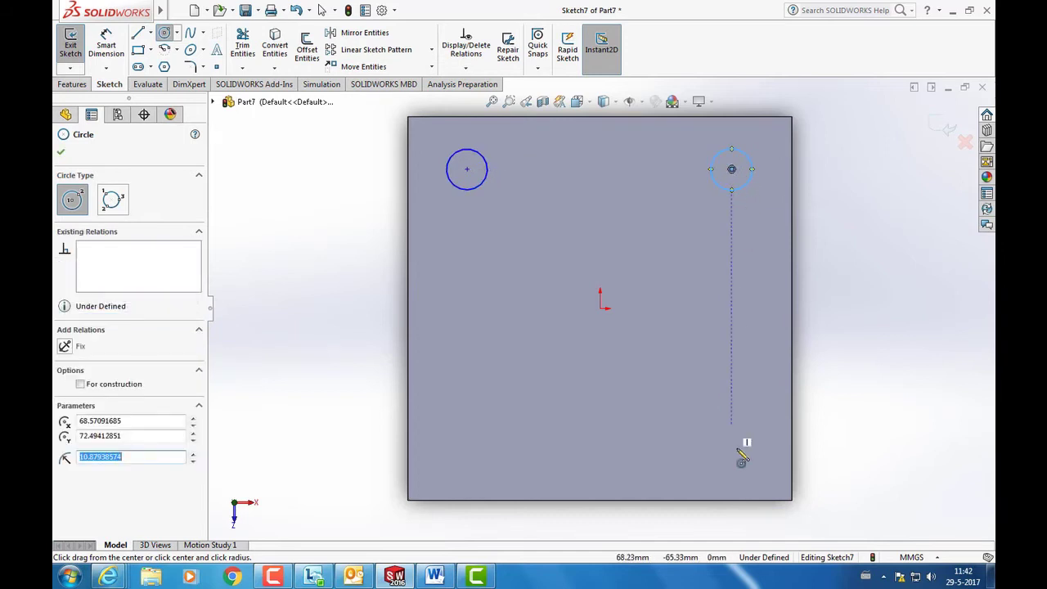
click(732, 436)
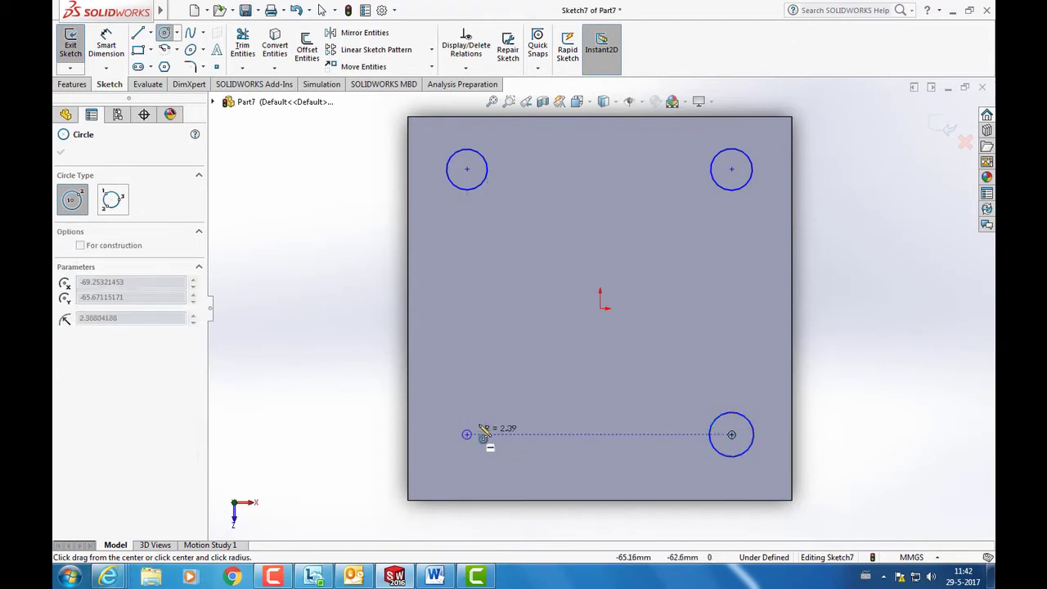
click(466, 434)
click(495, 434)
key(Escape)
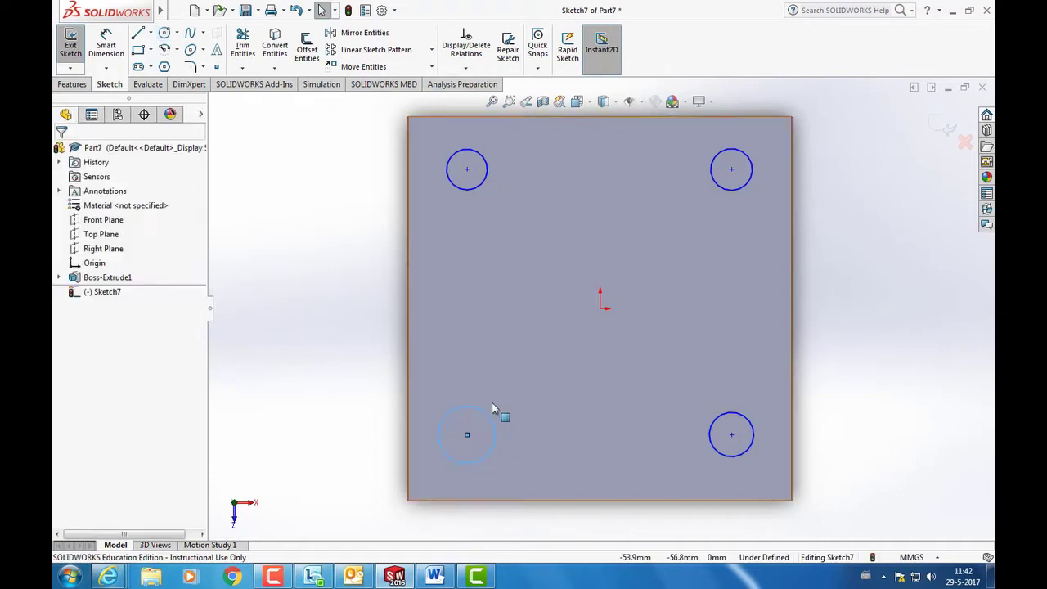
click(307, 265)
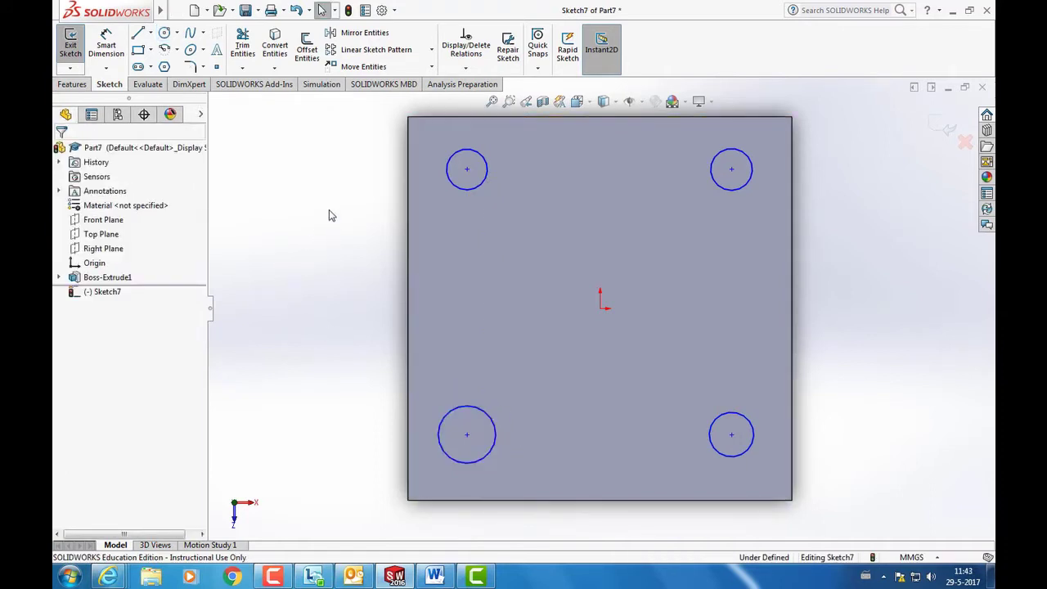
- Select all four corner circles and add an Equal relation between them
click(485, 167)
ctrl+click(752, 170)
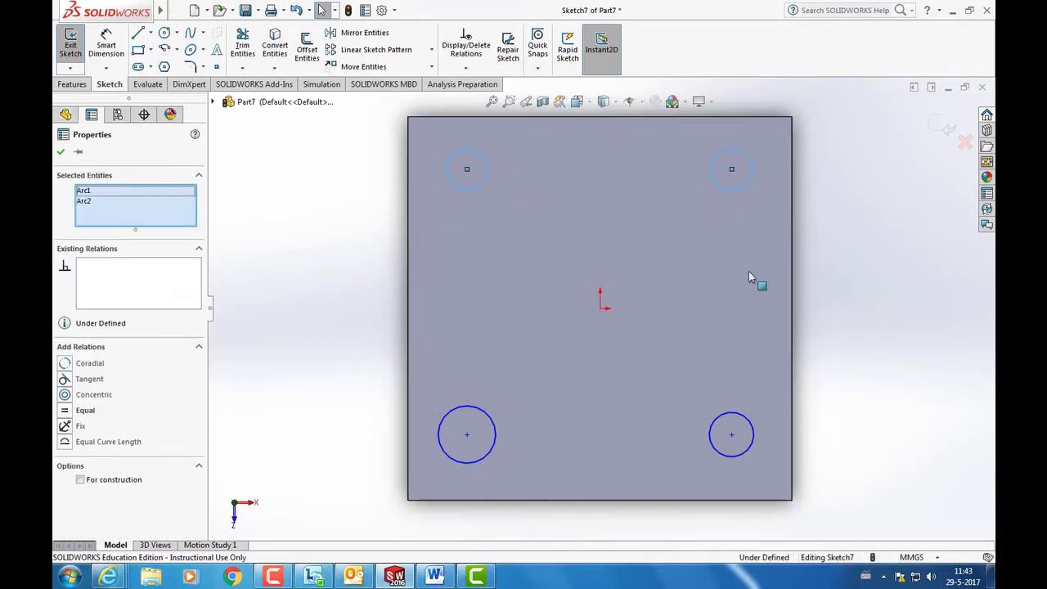
ctrl+click(741, 413)
ctrl+click(482, 421)
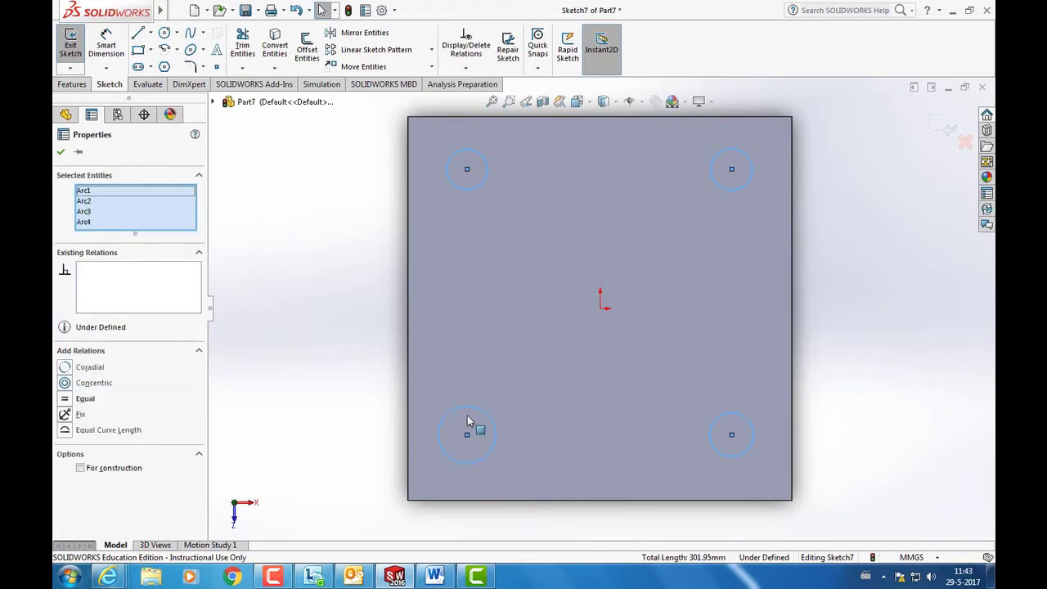
click(66, 399)
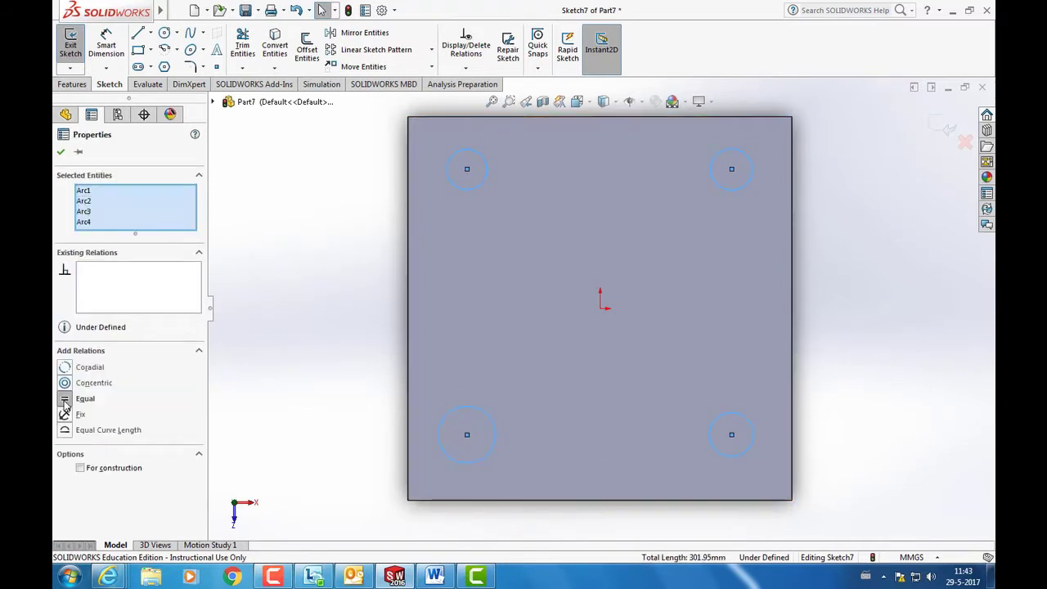
click(358, 196)
click(107, 47)
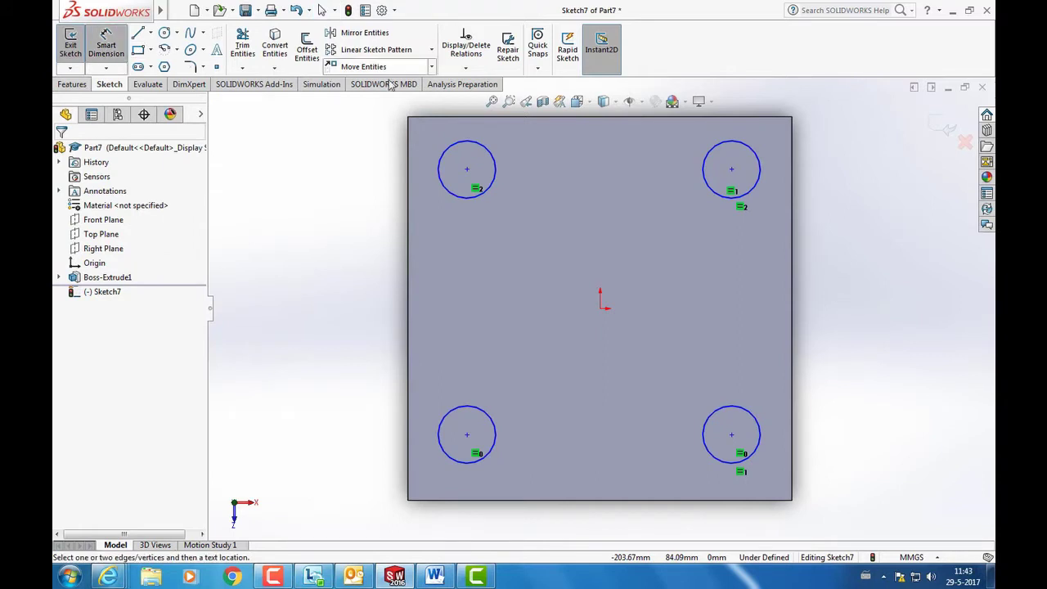
- Give the top-left circle a 9 mm diameter dimension and drag the top-right circle inward
click(439, 166)
click(331, 181)
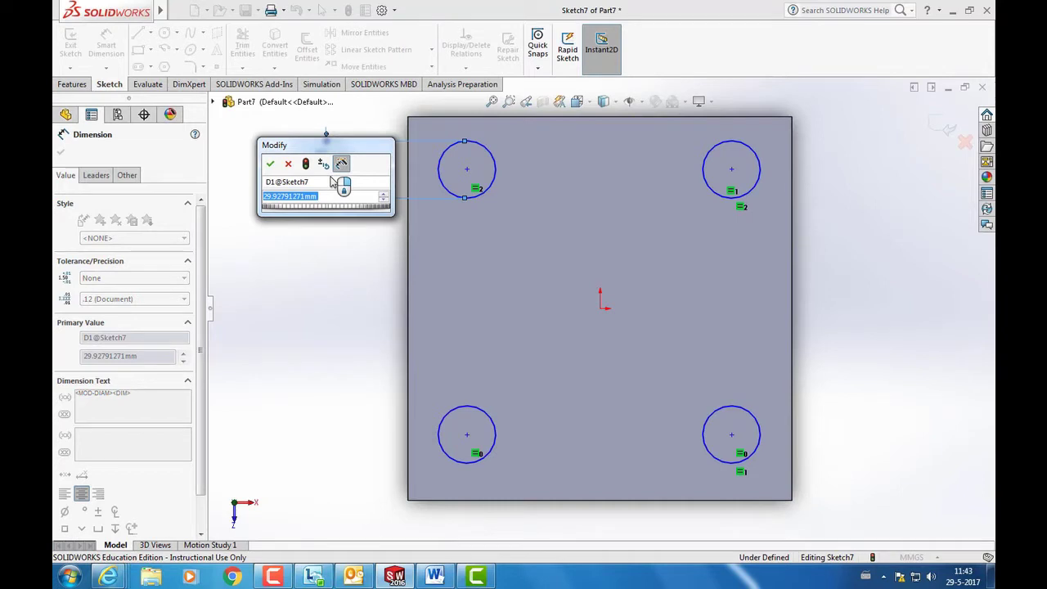
text(9)
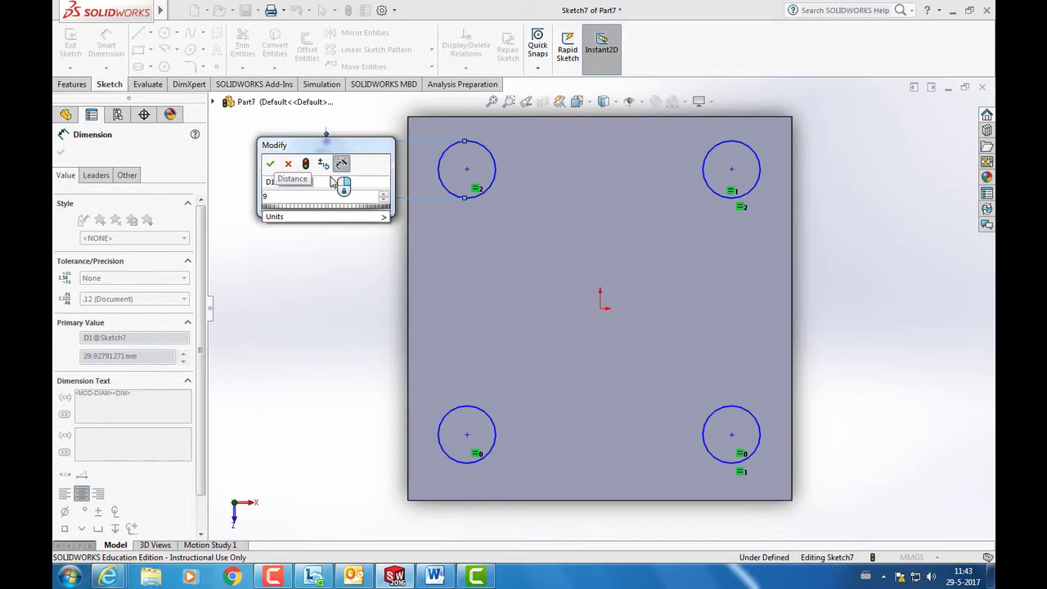
key(Return)
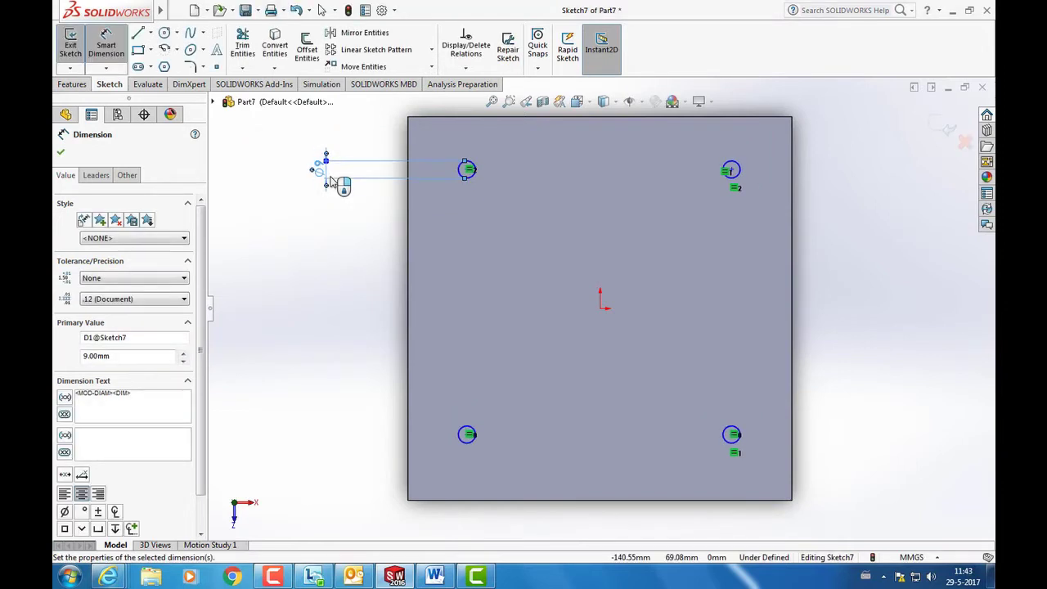
click(334, 304)
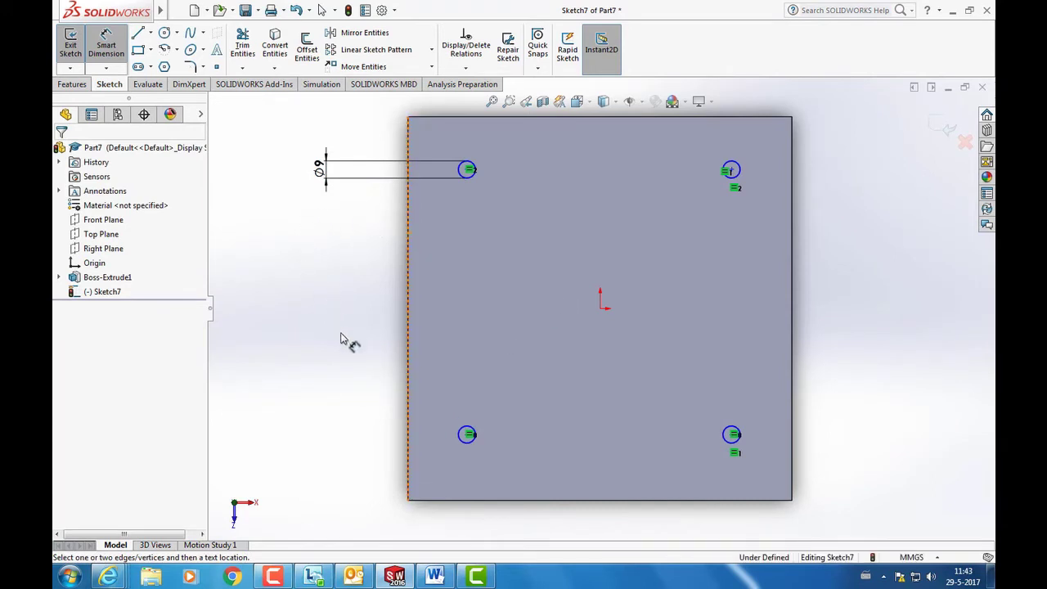
key(Escape)
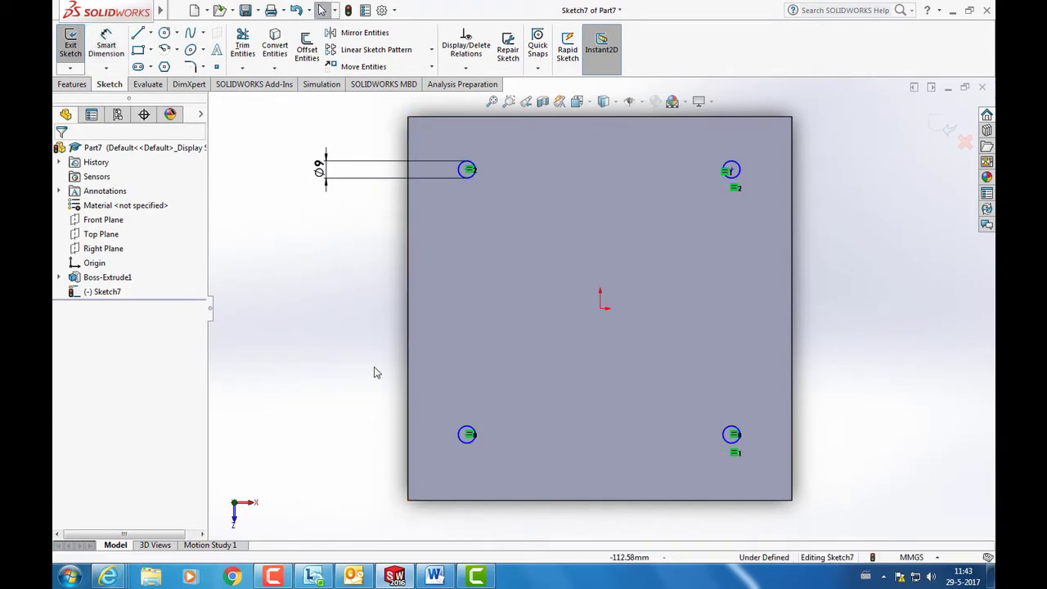
mouse_move(732, 174)
mouse_down()
mouse_move(685, 220)
mouse_move(650, 233)
mouse_move(708, 214)
mouse_up()
- Check the equal relation, then make the two top hole centres horizontal
click(918, 273)
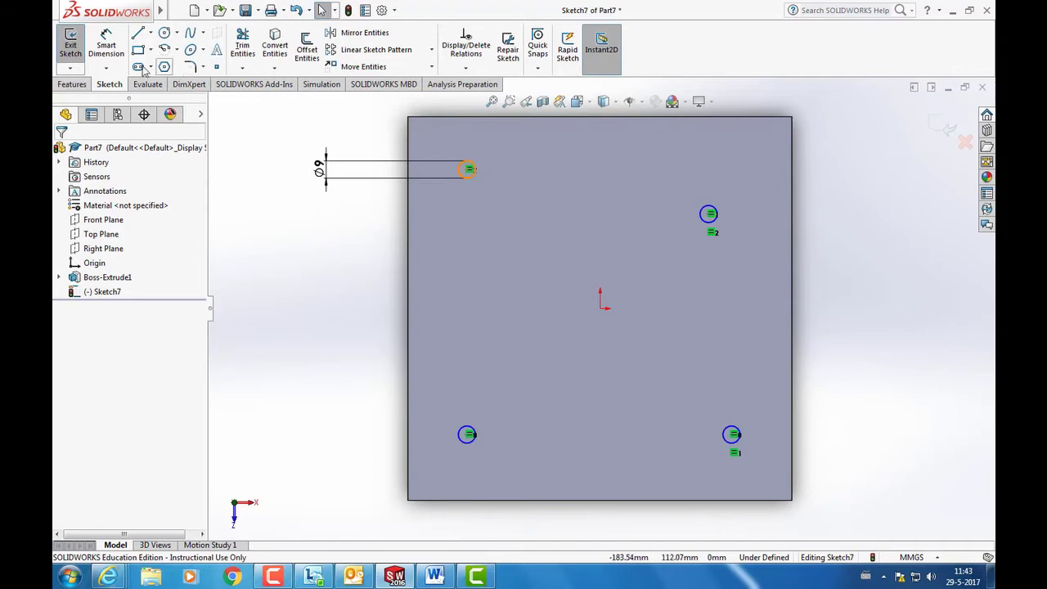
click(468, 170)
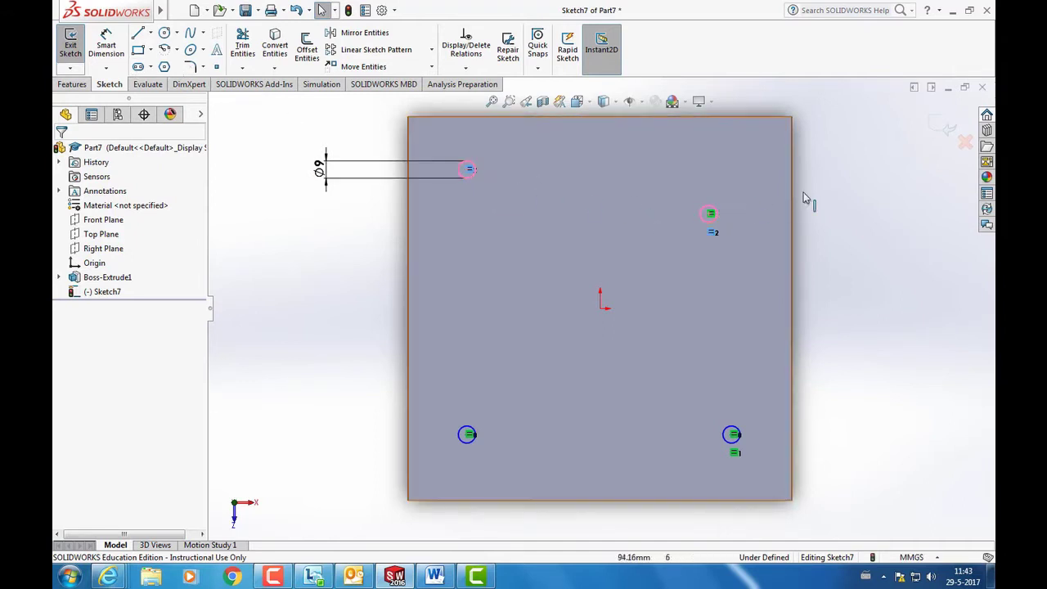
click(855, 203)
click(710, 205)
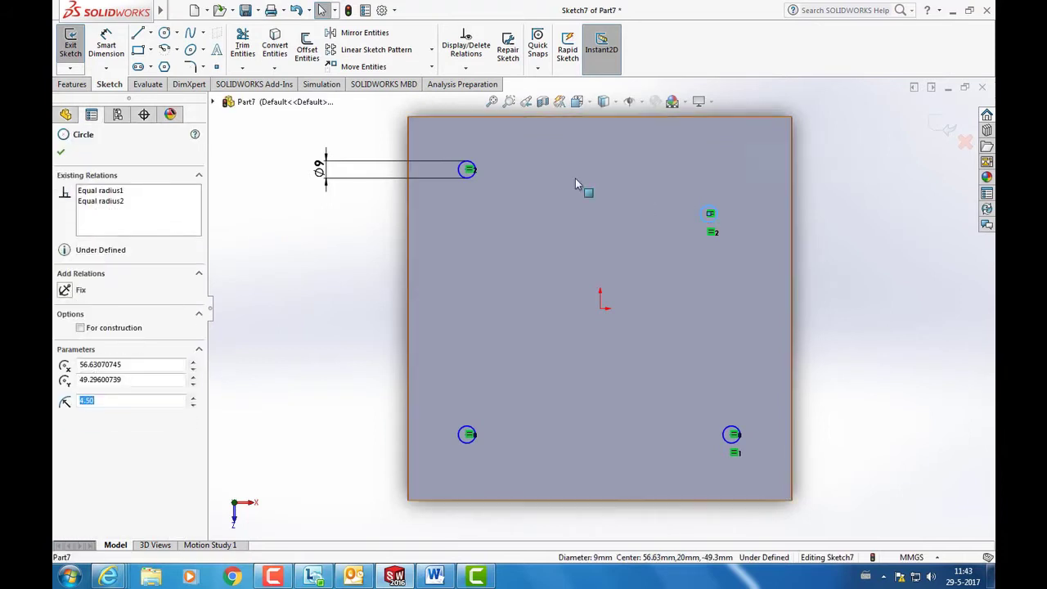
ctrl+click(467, 168)
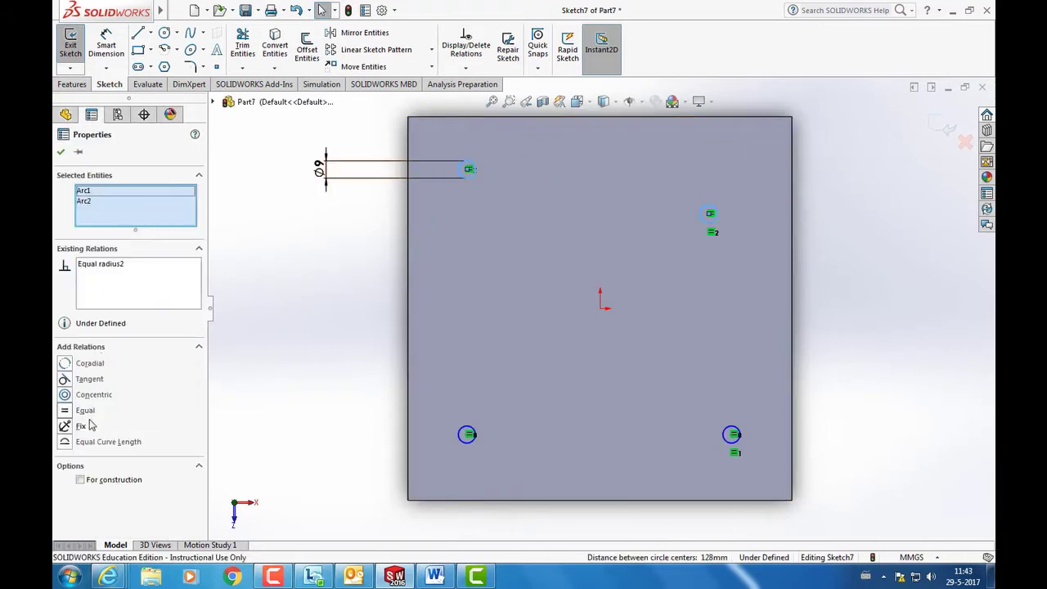
click(305, 299)
scroll(488, 167, down, 3)
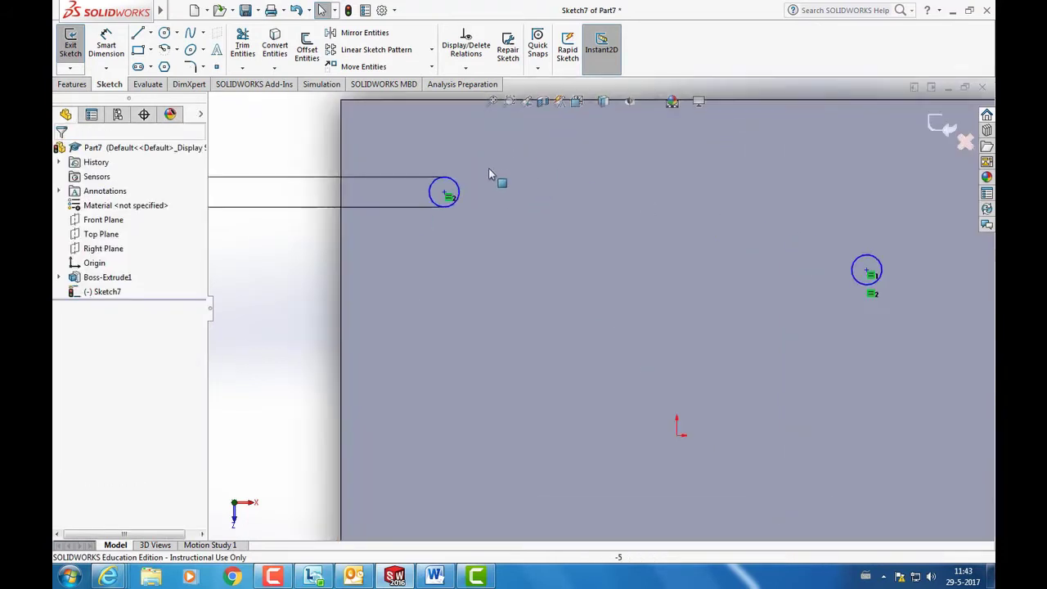
scroll(488, 167, down, 2)
click(421, 236)
scroll(849, 320, up, 3)
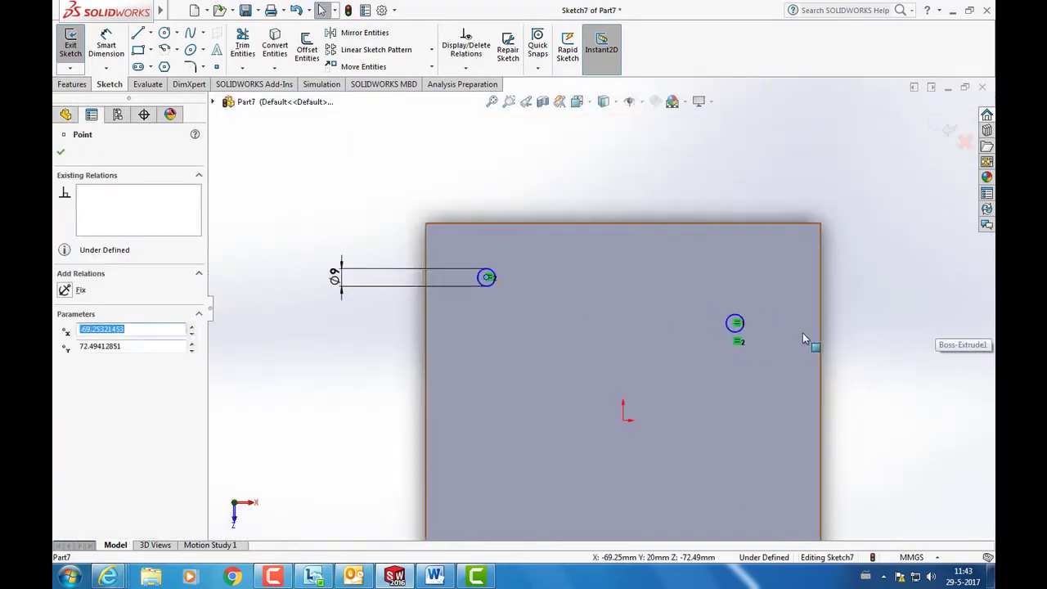
scroll(803, 338, down, 2)
ctrl+click(609, 308)
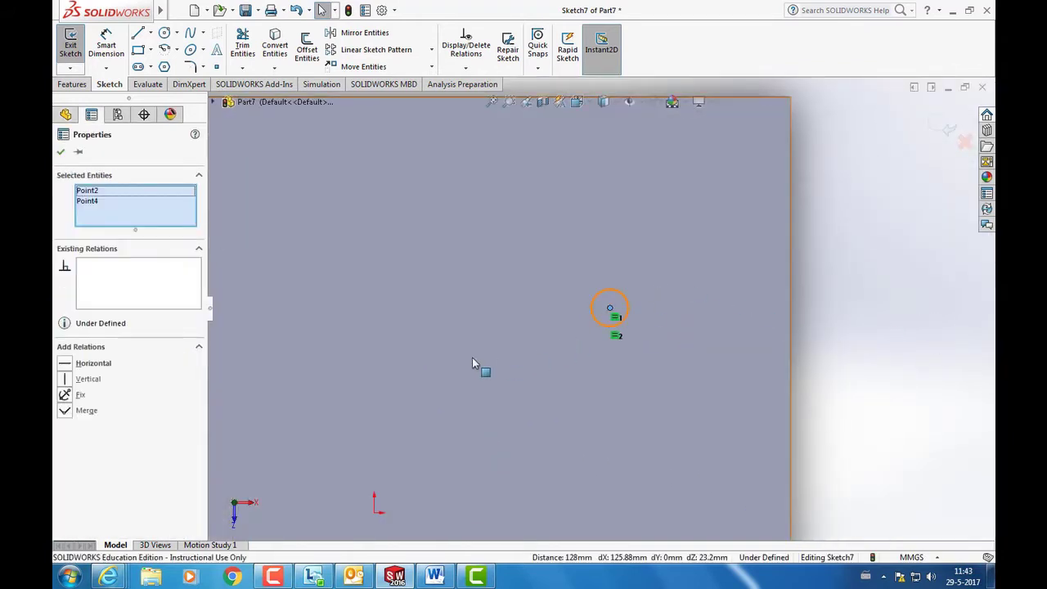
scroll(457, 359, up, 4)
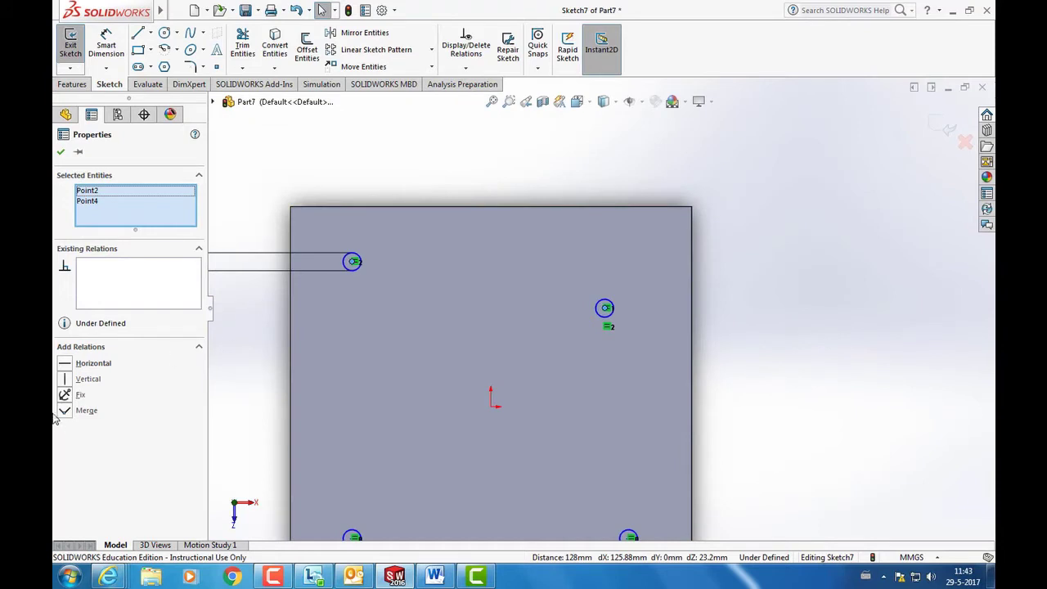
click(66, 363)
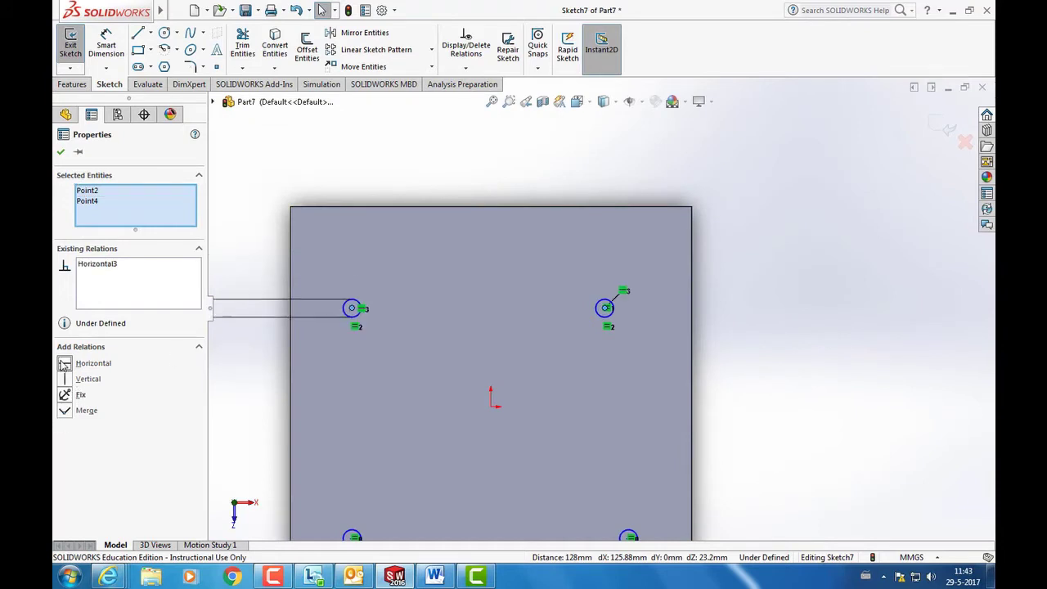
click(888, 398)
- Make the two bottom hole centres horizontal
scroll(739, 448, up, 3)
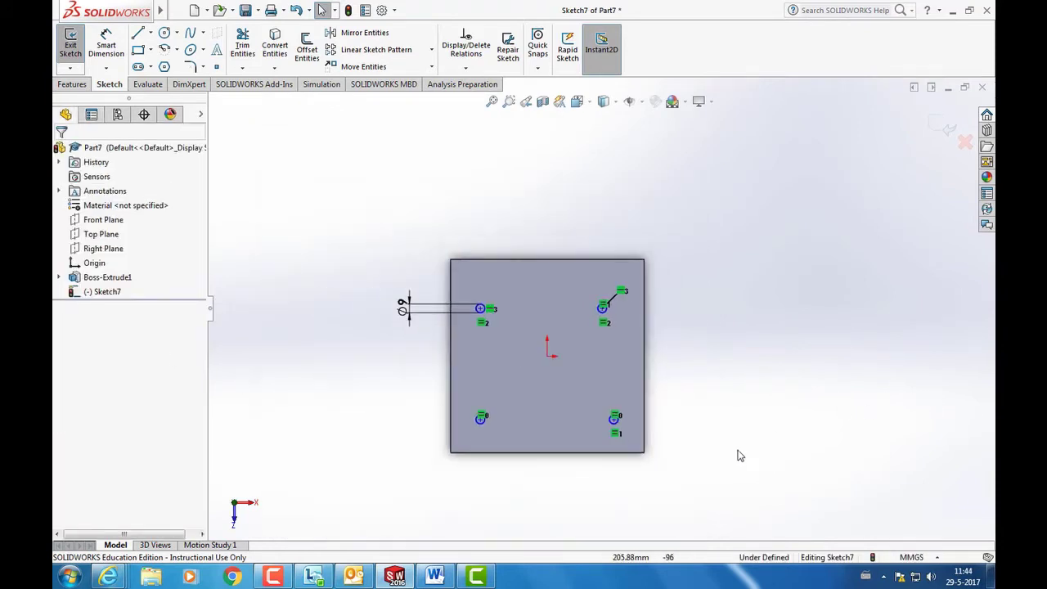
scroll(621, 401, down, 2)
scroll(593, 384, down, 1)
scroll(364, 442, down, 2)
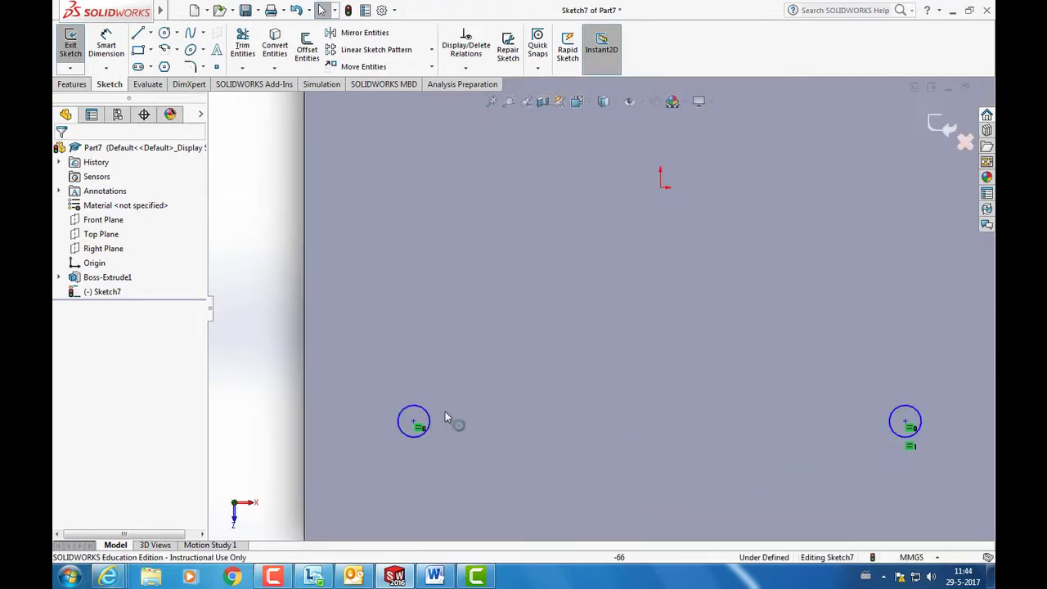
click(413, 425)
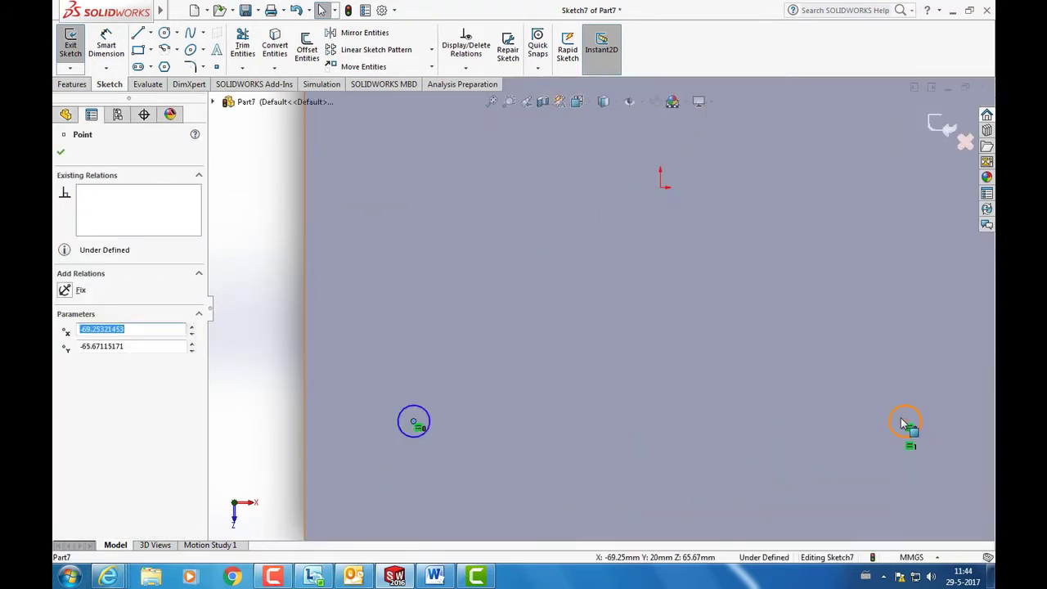
click(905, 424)
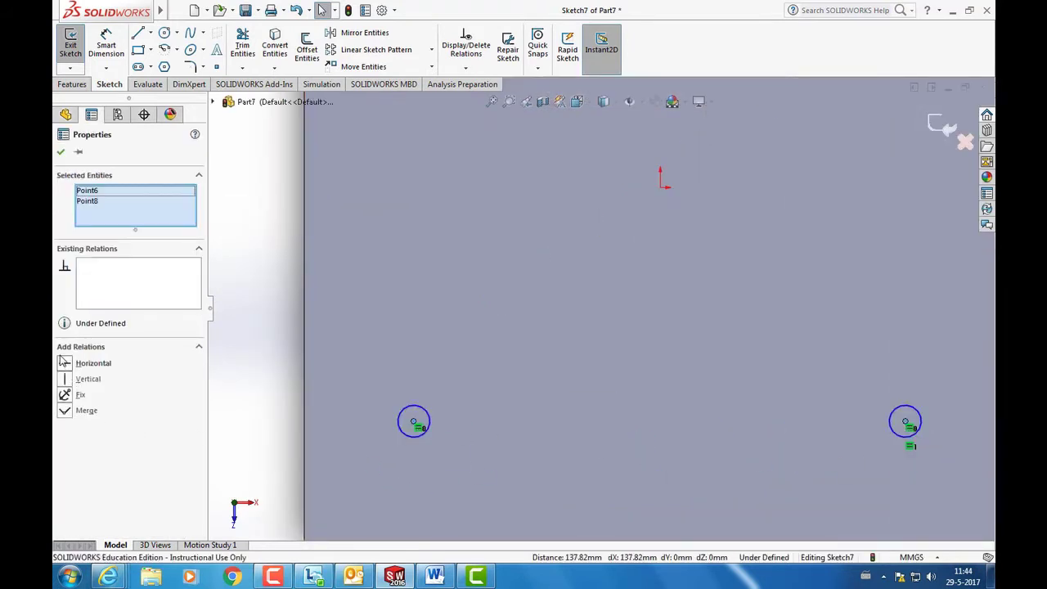
click(64, 365)
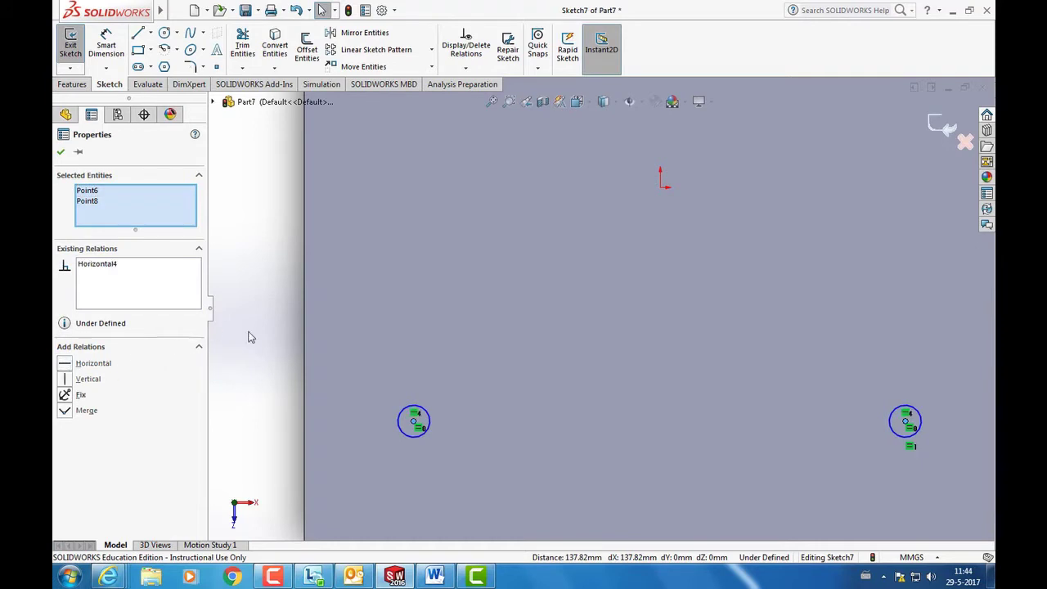
key(Escape)
- Add Vertical relations between the left hole centres and between the right hole centres
scroll(289, 318, up, 3)
scroll(545, 187, down, 2)
scroll(526, 351, down, 3)
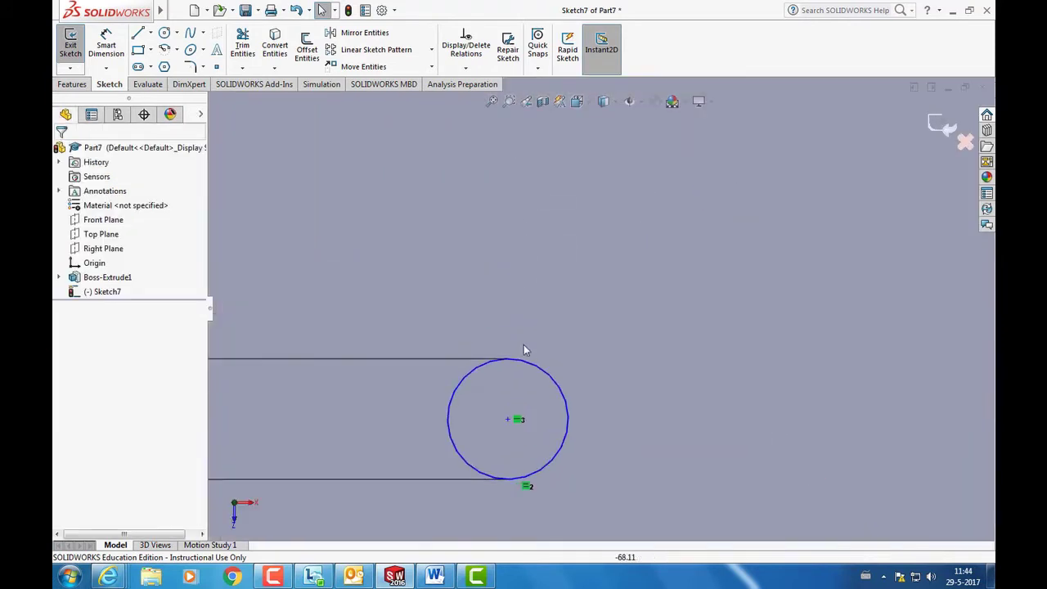
click(507, 420)
scroll(526, 495, up, 3)
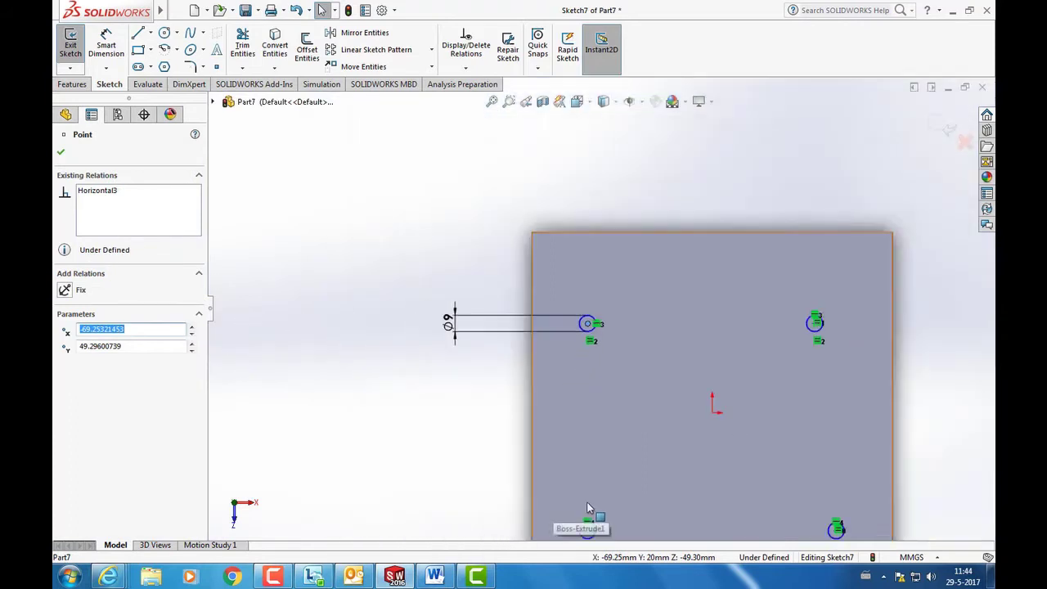
scroll(601, 301, down, 3)
ctrl+click(603, 302)
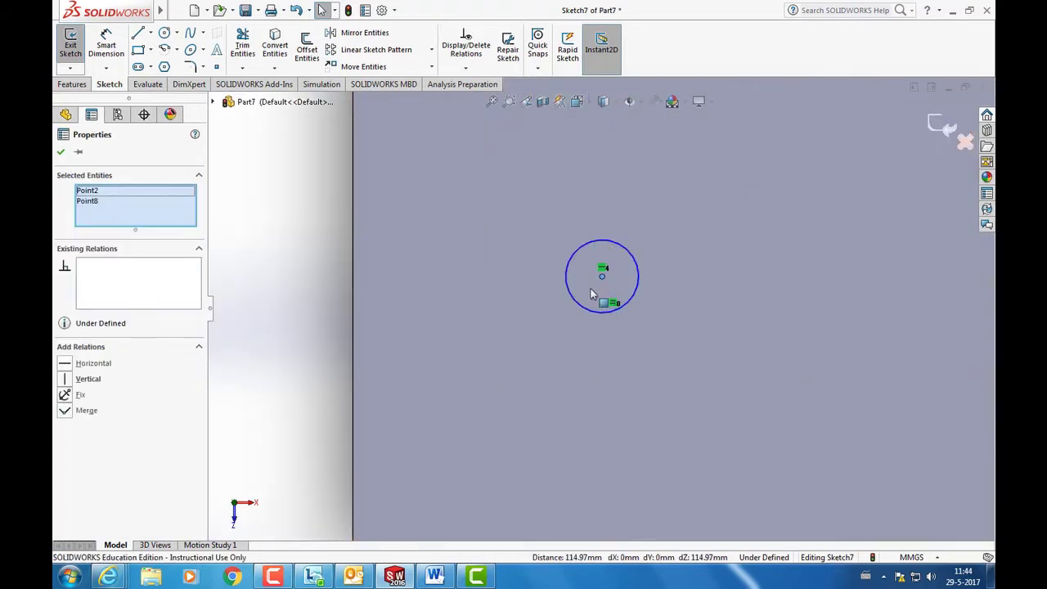
click(64, 378)
scroll(794, 420, up, 3)
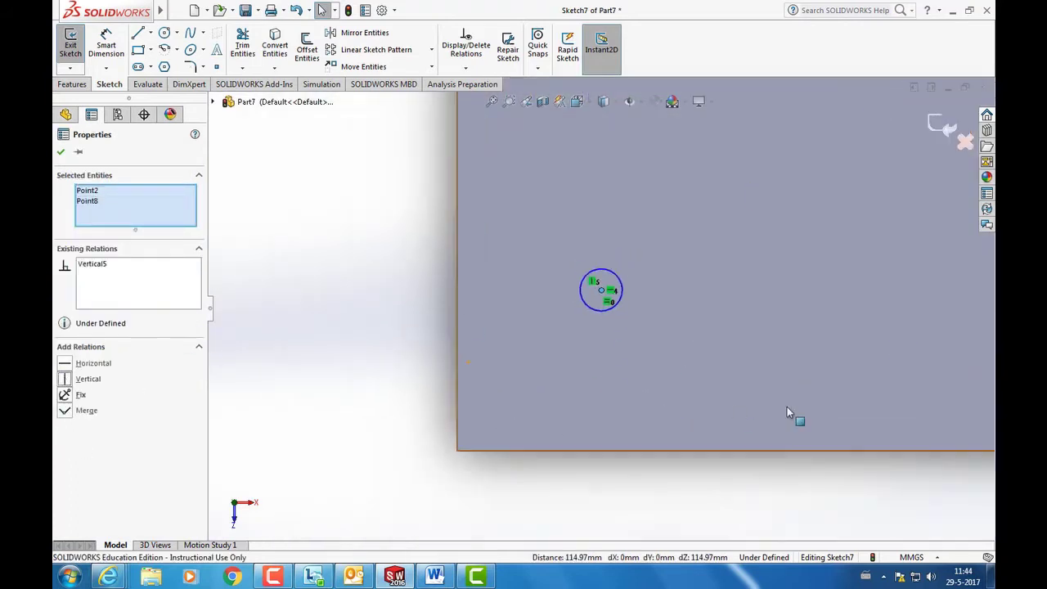
scroll(877, 345, up, 2)
scroll(809, 182, down, 5)
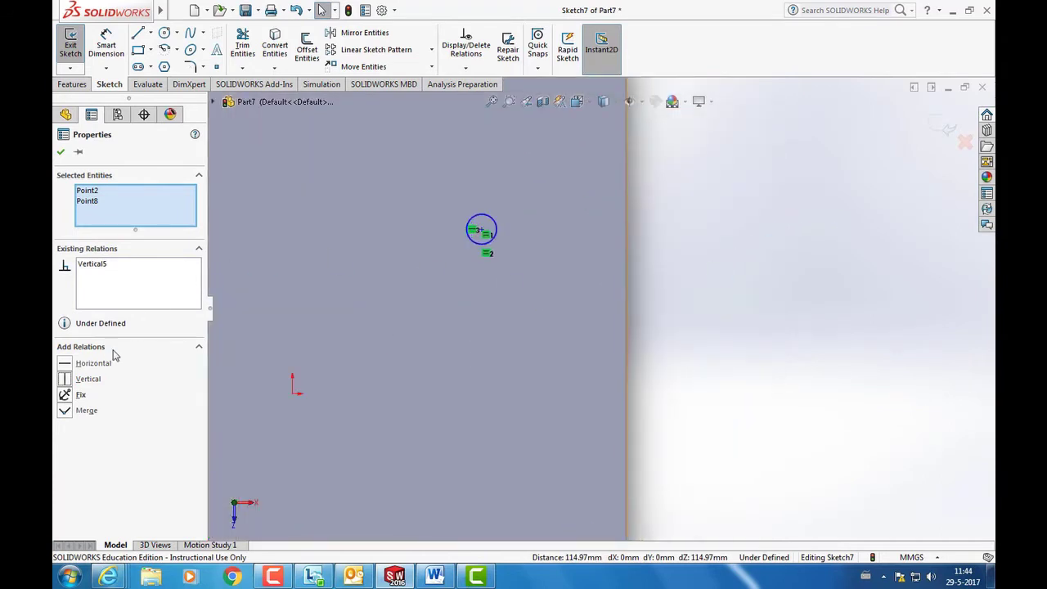
click(481, 229)
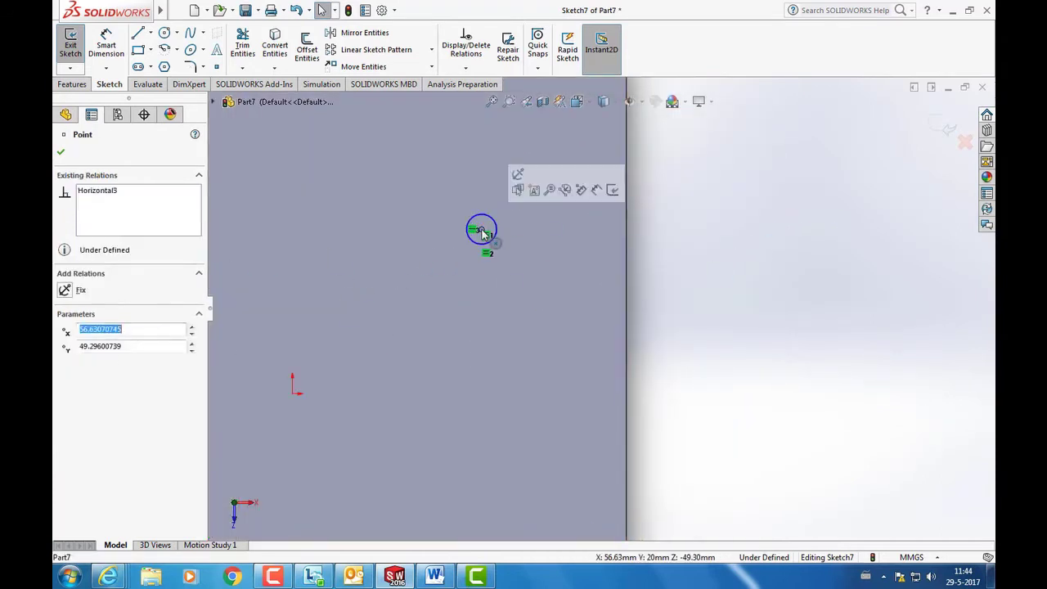
scroll(608, 384, up, 5)
scroll(525, 431, down, 4)
scroll(521, 426, down, 1)
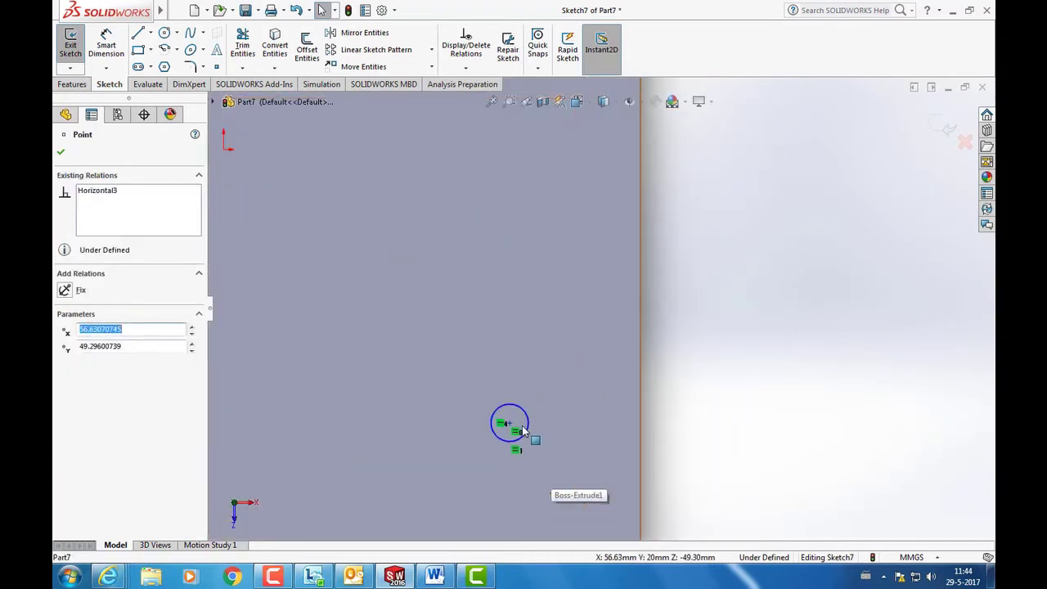
ctrl+click(507, 424)
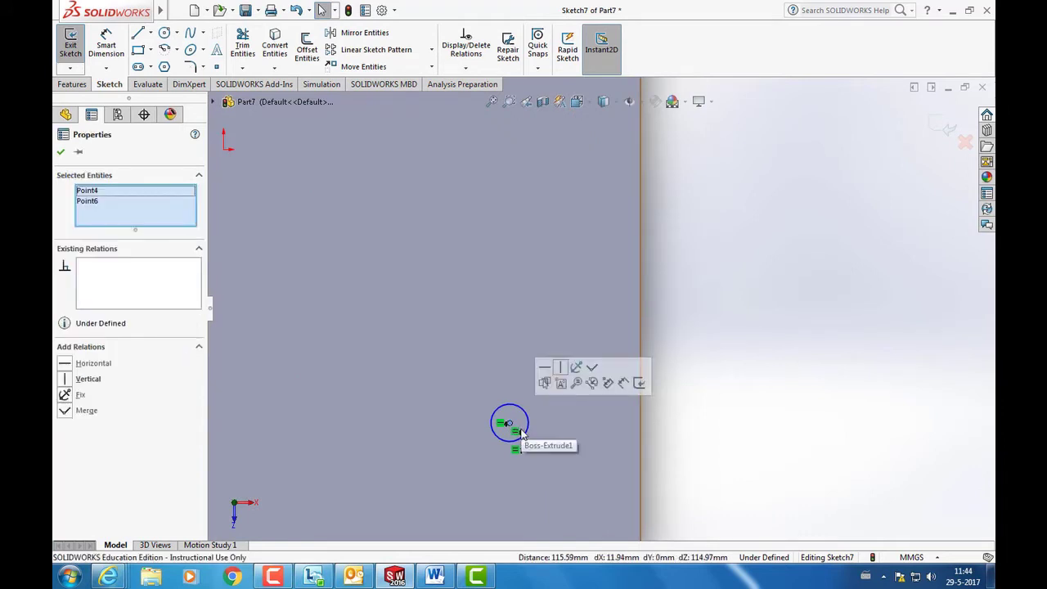
click(64, 379)
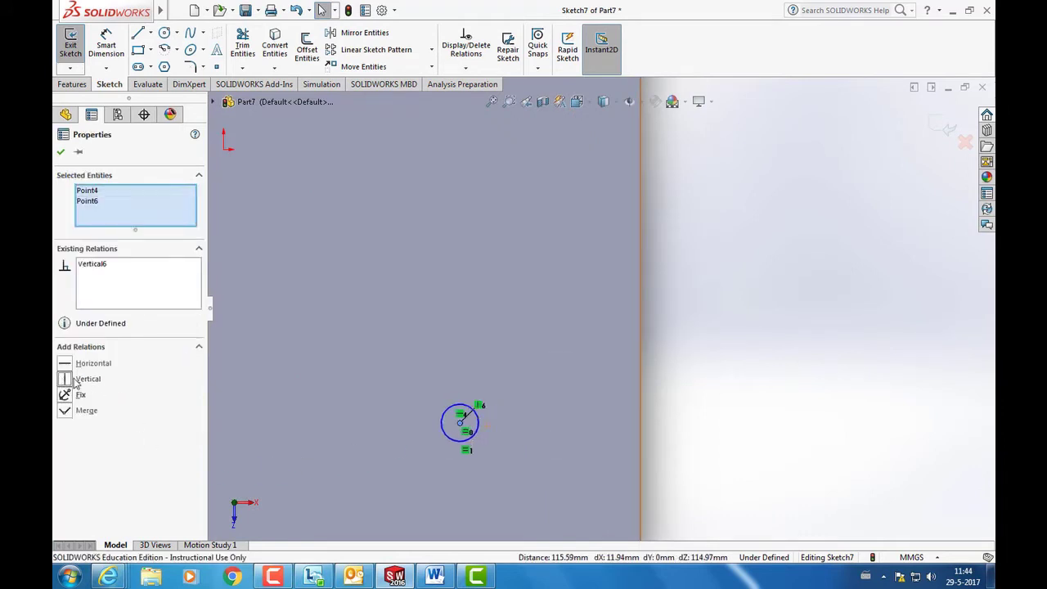
click(745, 390)
- Drag the top-left hole to test that the centre relations hold
scroll(576, 350, up, 5)
scroll(576, 350, up, 3)
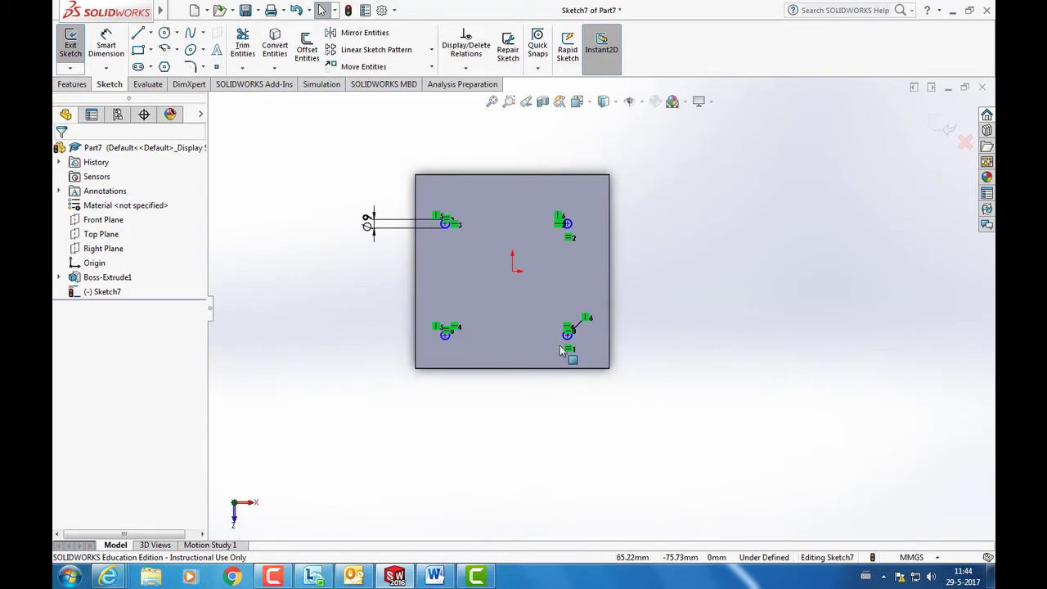
drag(447, 229, 459, 237)
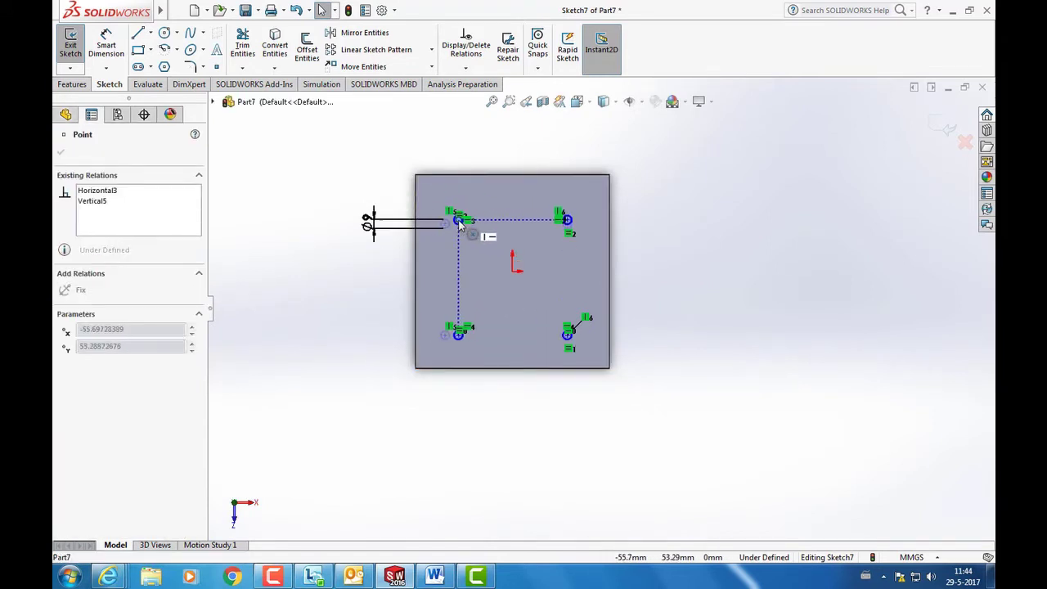
drag(460, 237, 457, 220)
click(743, 286)
- Dimension the two top hole centres 150 mm apart horizontally
click(106, 45)
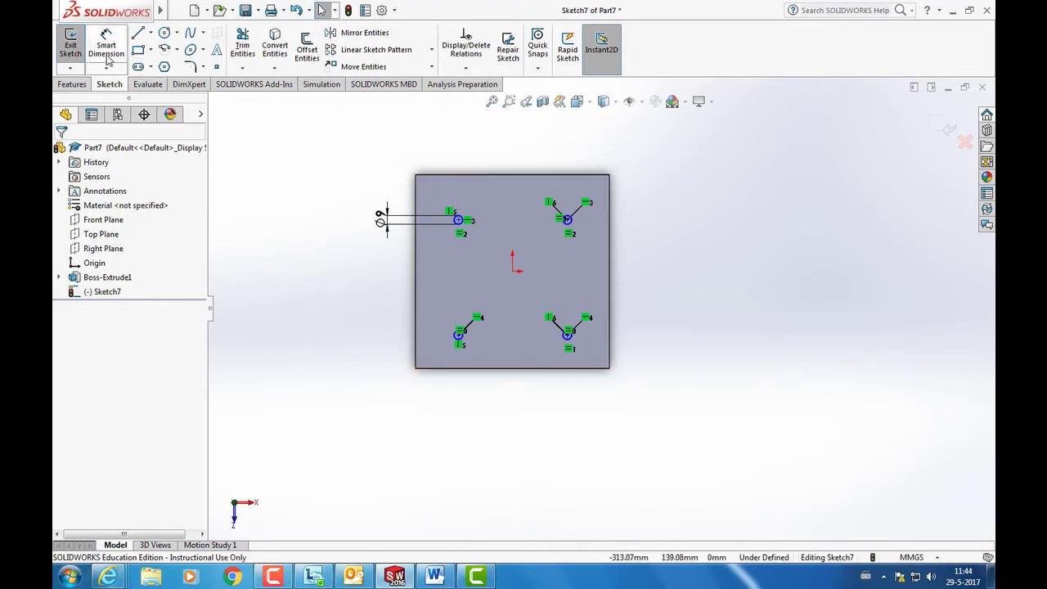
scroll(530, 190, down, 3)
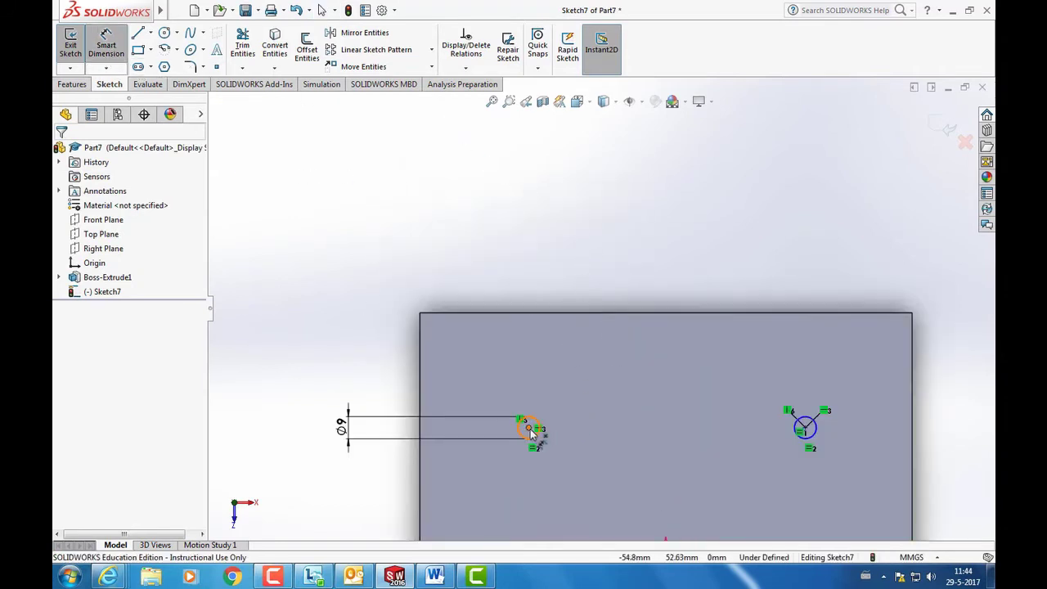
click(529, 427)
click(805, 428)
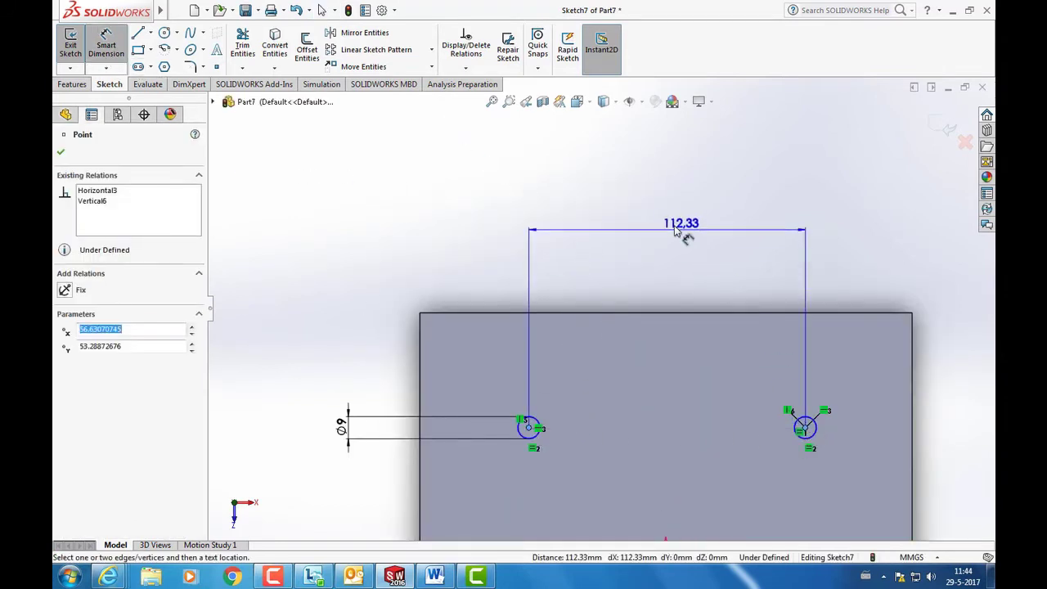
click(666, 224)
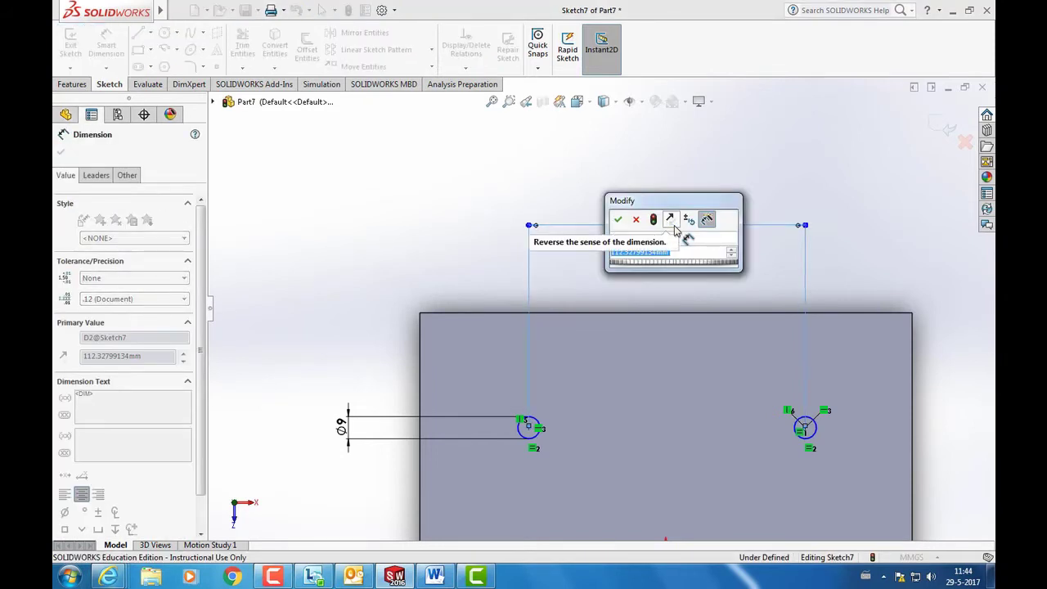
text(150)
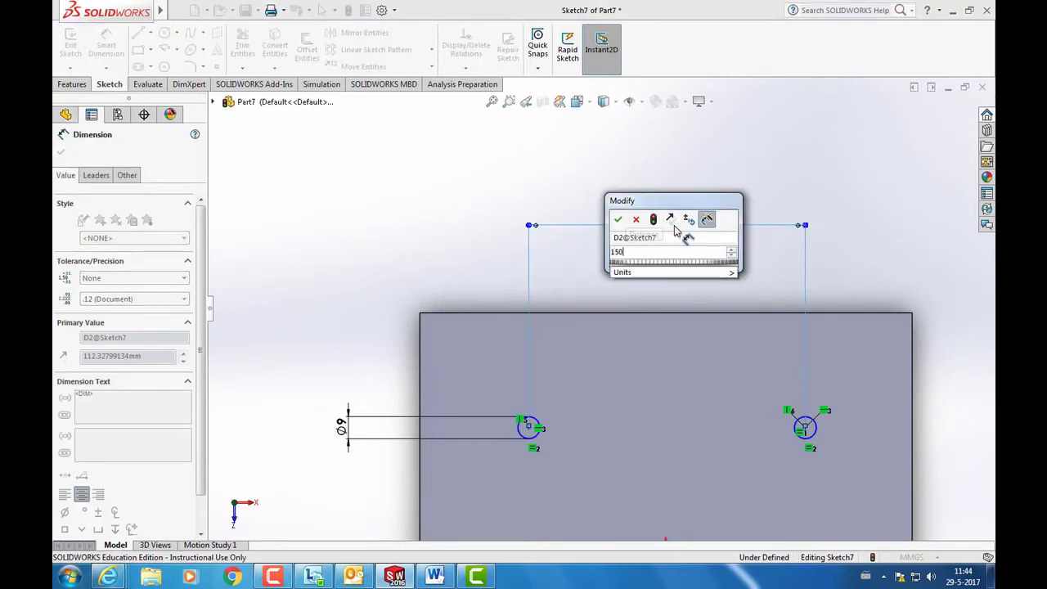
key(Return)
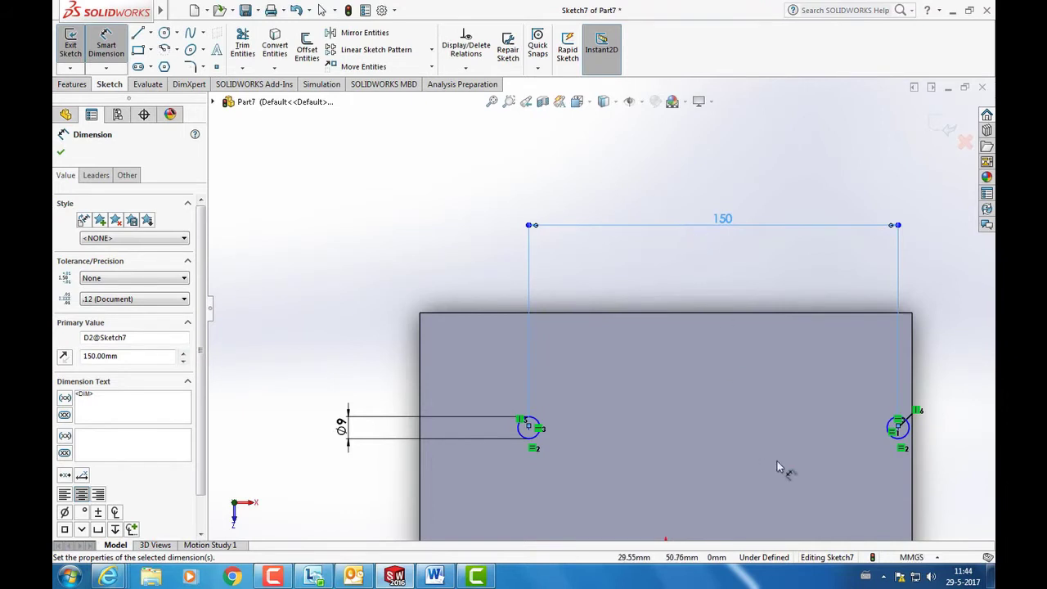
scroll(953, 536, up, 1)
scroll(952, 536, up, 3)
scroll(793, 446, down, 3)
click(792, 427)
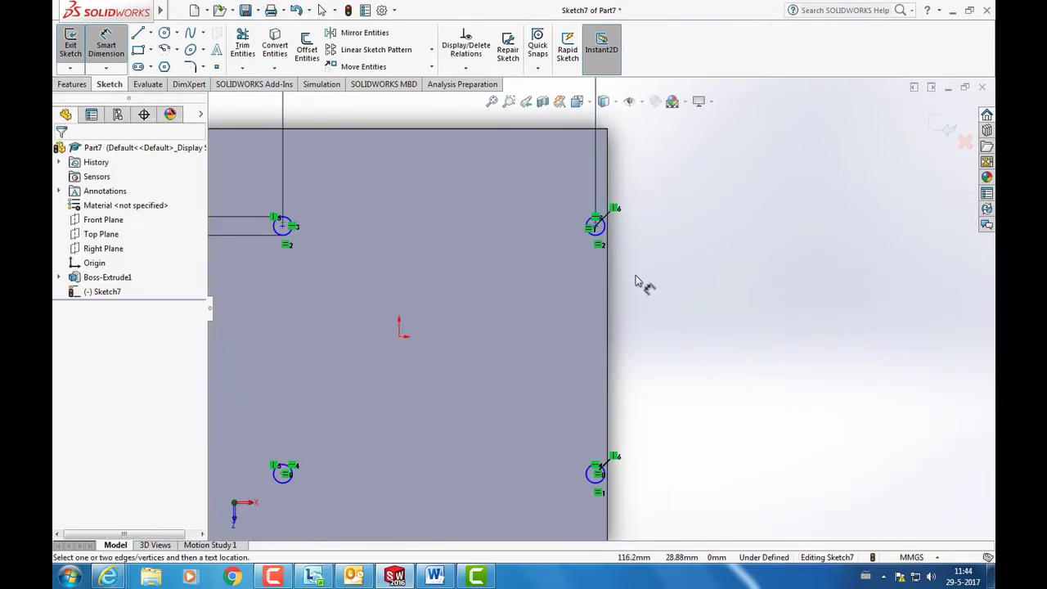
- Dimension the two right-hand hole centres 150 mm apart vertically
scroll(638, 278, up, 2)
click(547, 181)
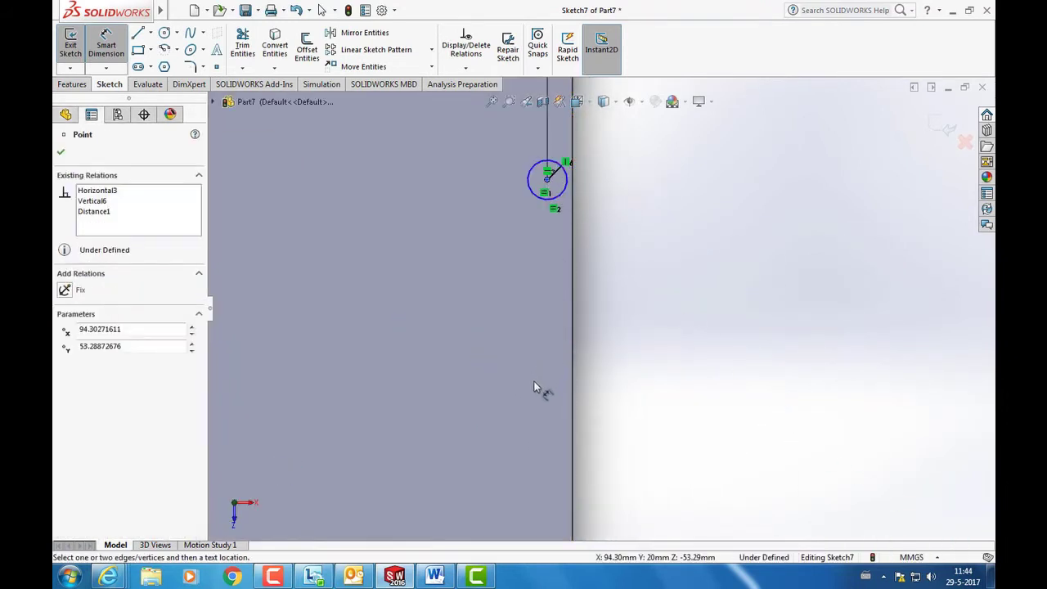
scroll(538, 385, up, 3)
scroll(621, 418, down, 3)
click(622, 419)
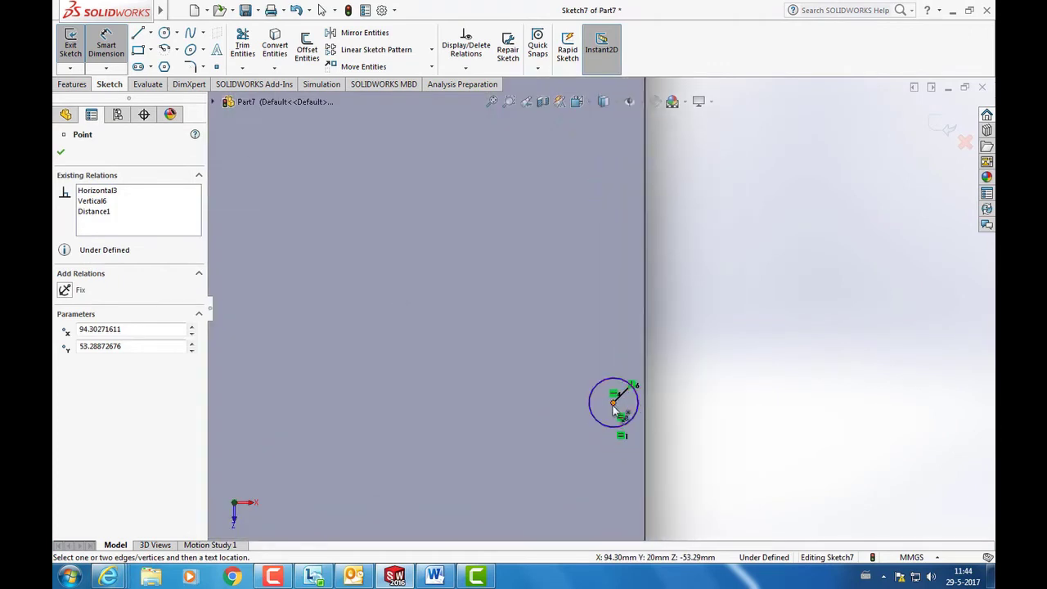
scroll(765, 255, up, 2)
scroll(767, 256, up, 2)
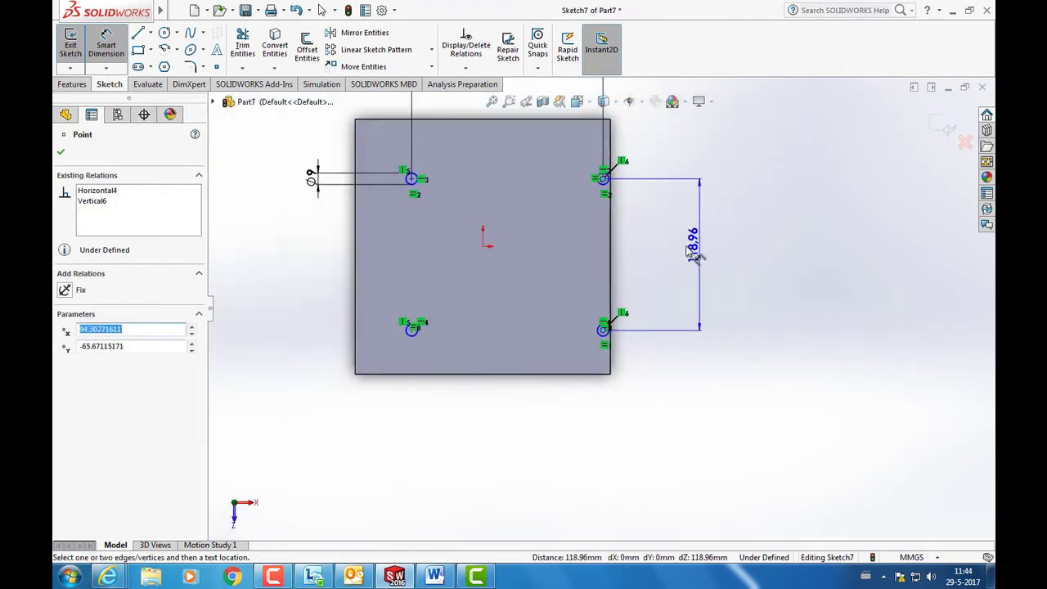
click(683, 255)
text(150)
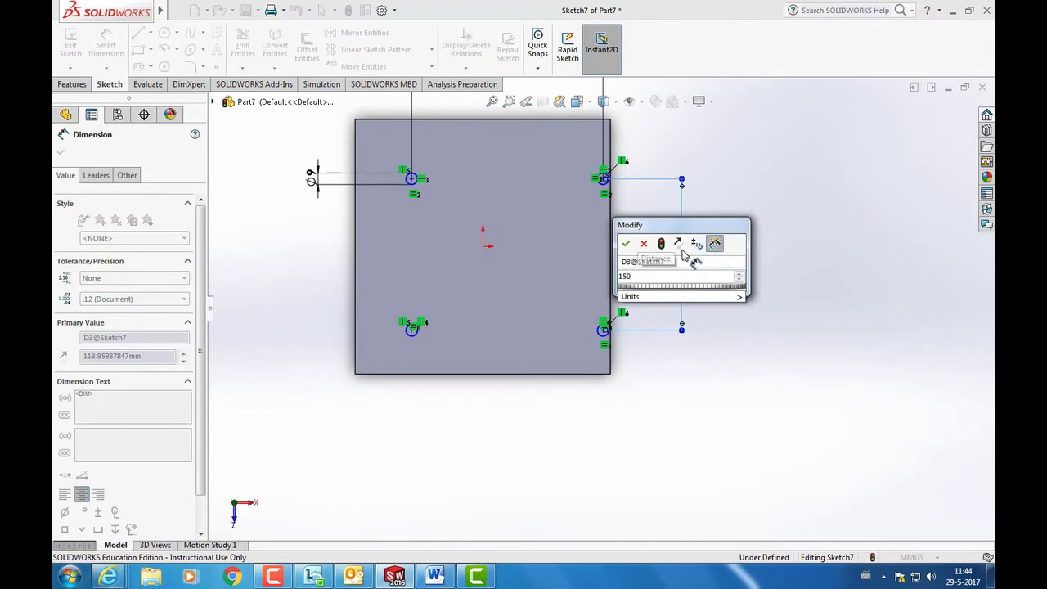
key(Return)
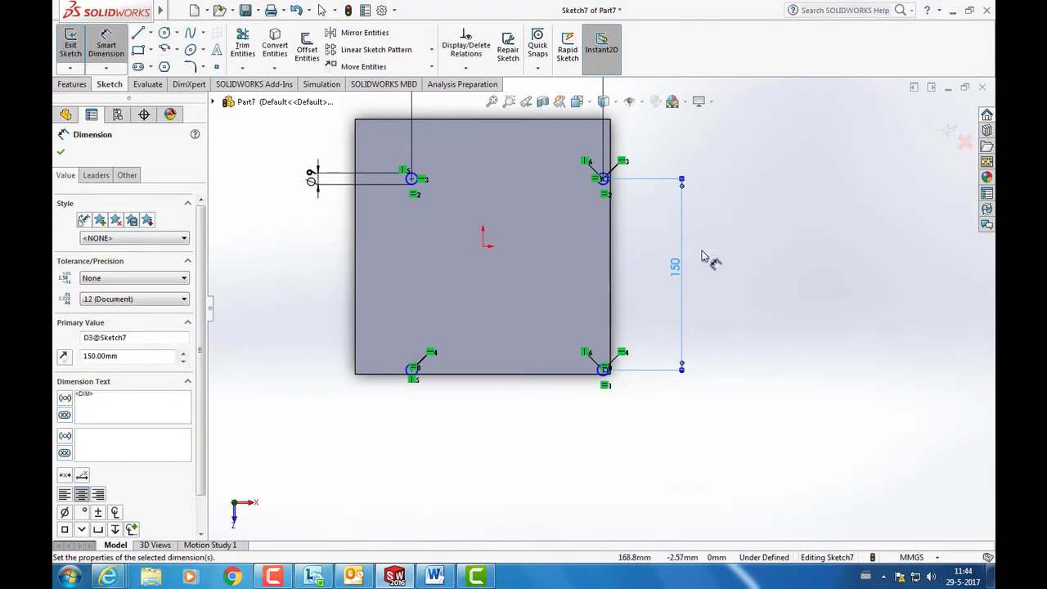
click(894, 313)
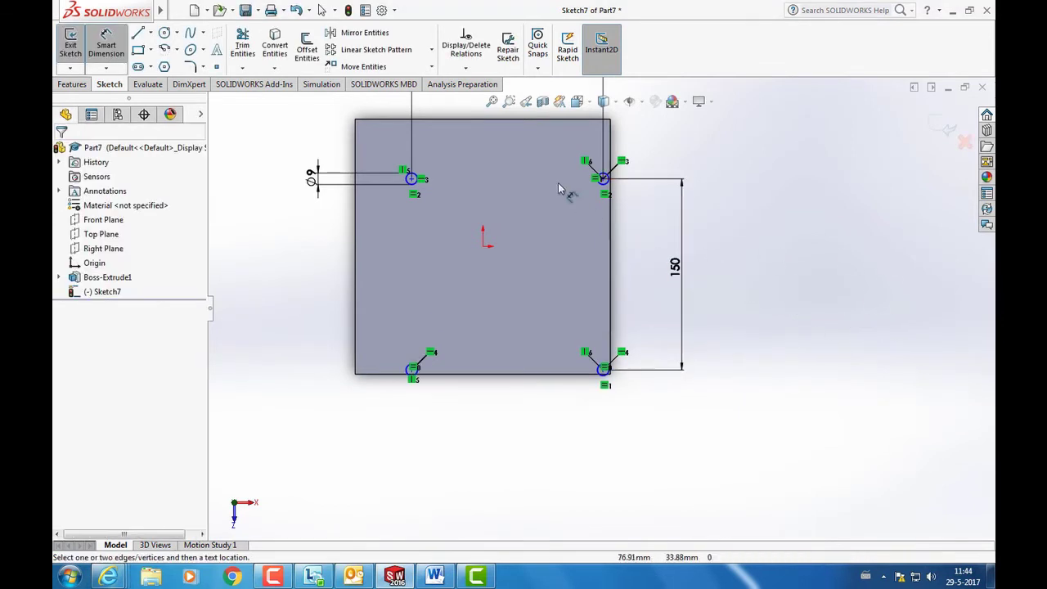
- Dimension the top-left hole centre 25 mm from the plate's top edge
key(f)
scroll(512, 242, down, 5)
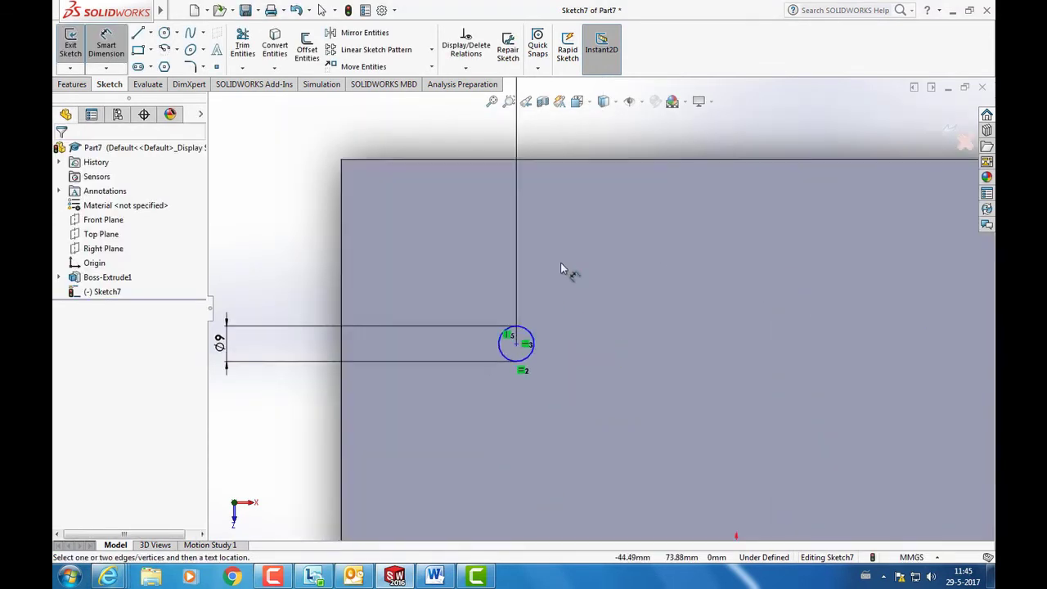
click(518, 345)
click(592, 161)
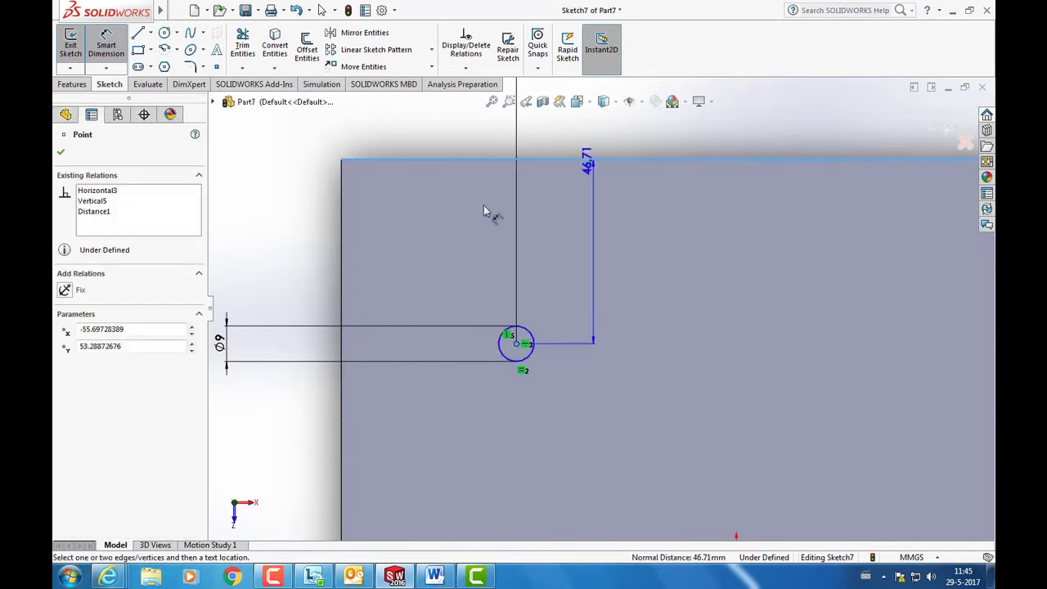
scroll(442, 237, up, 5)
click(407, 289)
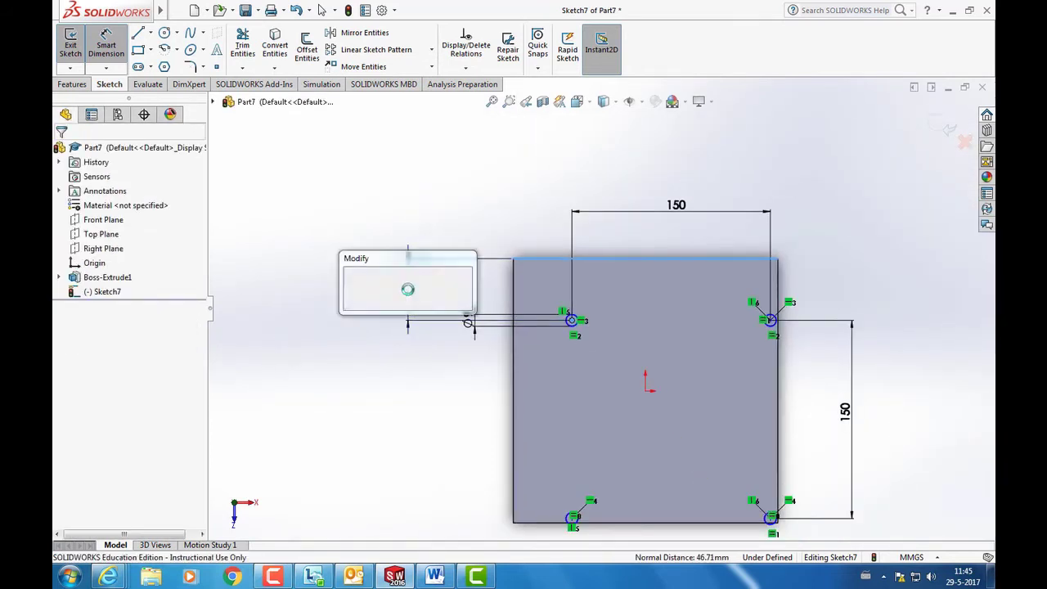
text(25)
key(Return)
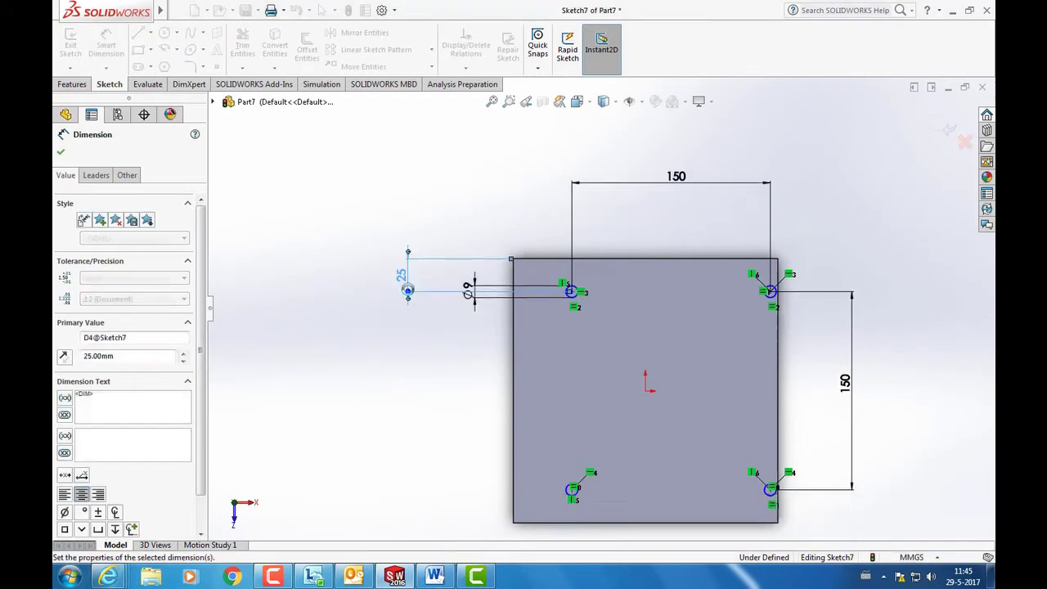
key(Escape)
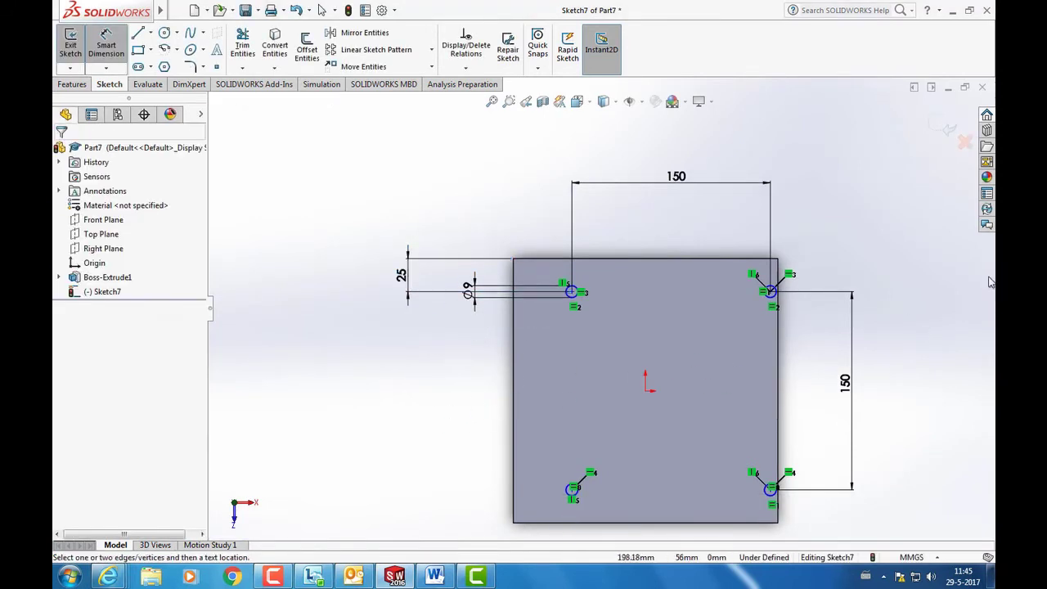
- Dimension the top-right hole centre 25 mm from the plate's right edge
scroll(687, 281, down, 5)
scroll(687, 281, down, 5)
scroll(527, 391, down, 4)
click(524, 382)
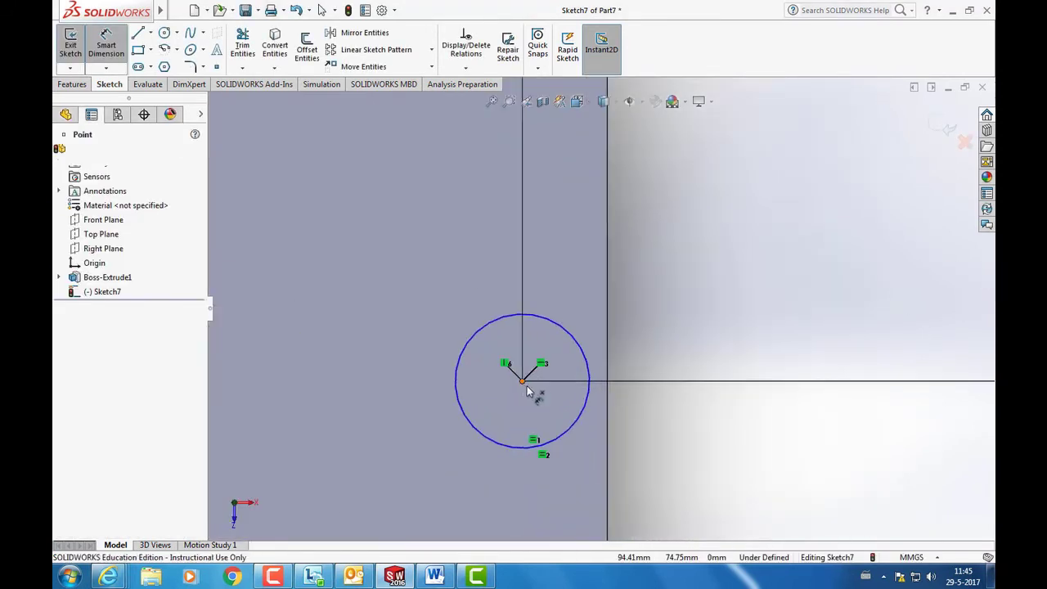
click(608, 355)
scroll(582, 300, up, 3)
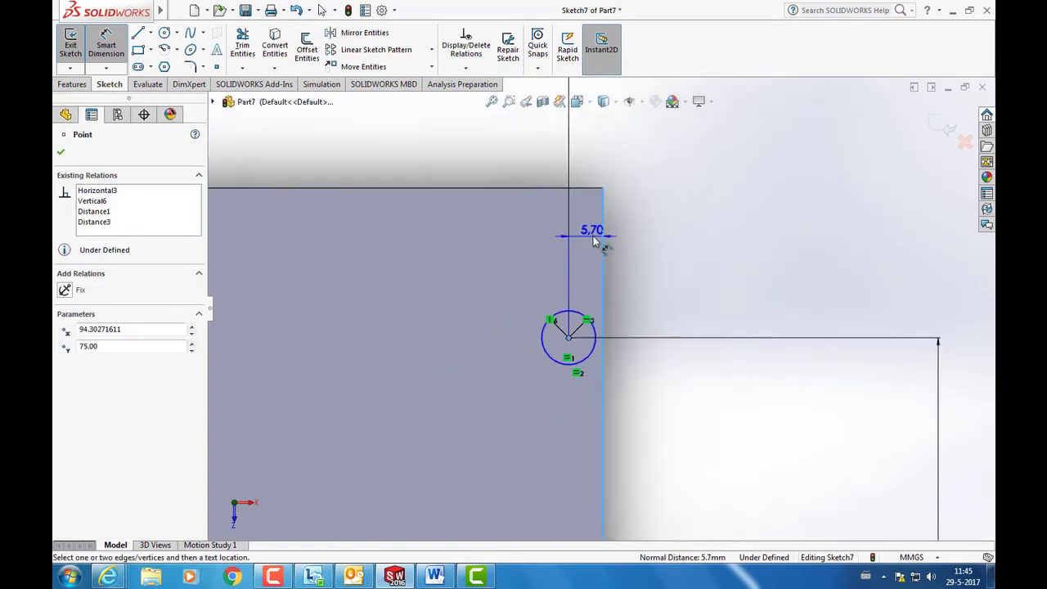
scroll(583, 300, up, 3)
click(601, 182)
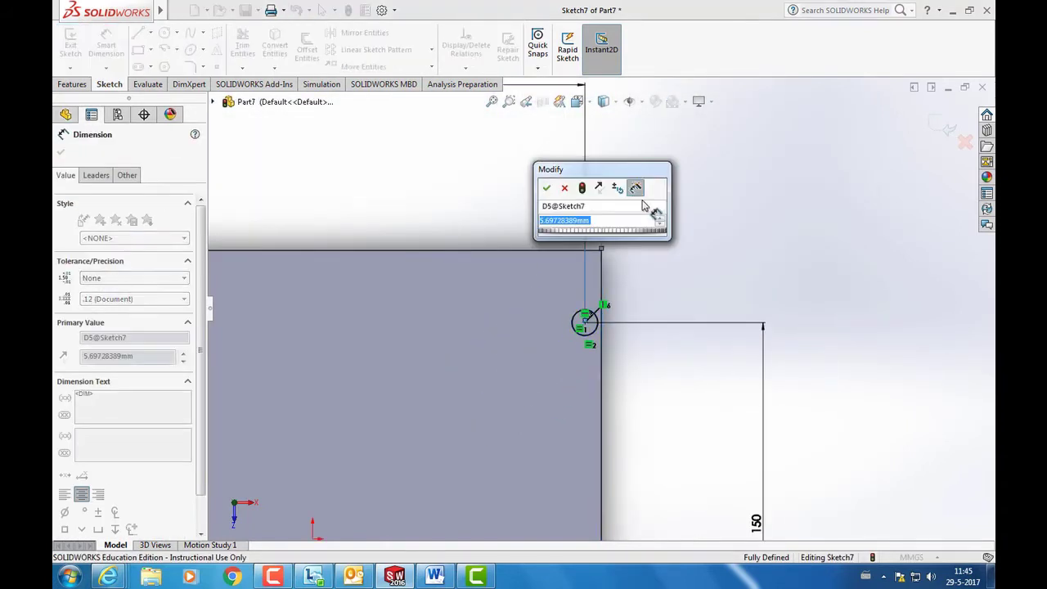
text(25)
key(Return)
scroll(556, 417, up, 3)
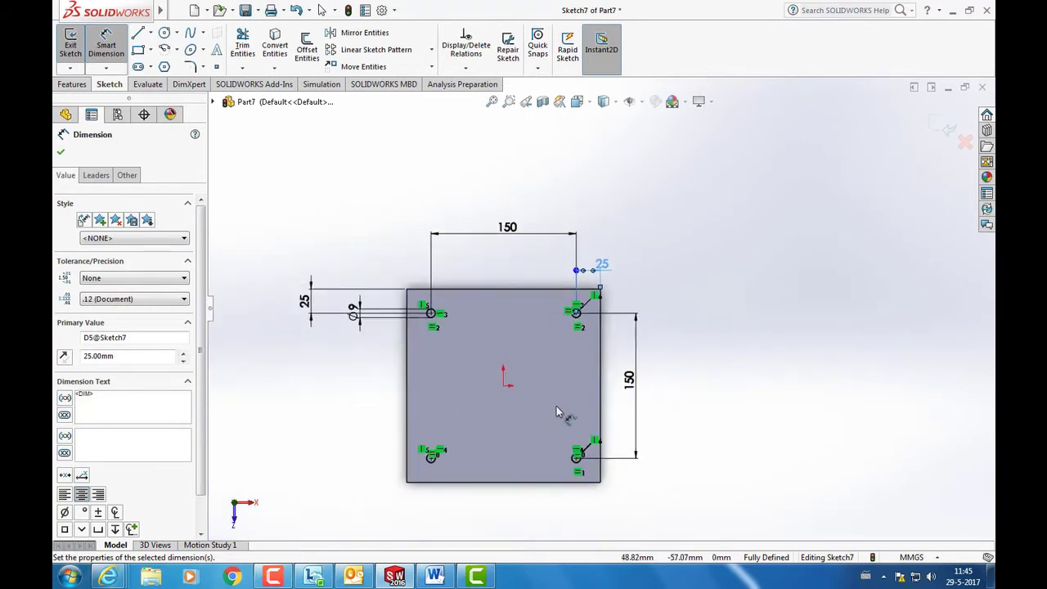
scroll(564, 433, down, 1)
click(575, 456)
scroll(537, 431, up, 3)
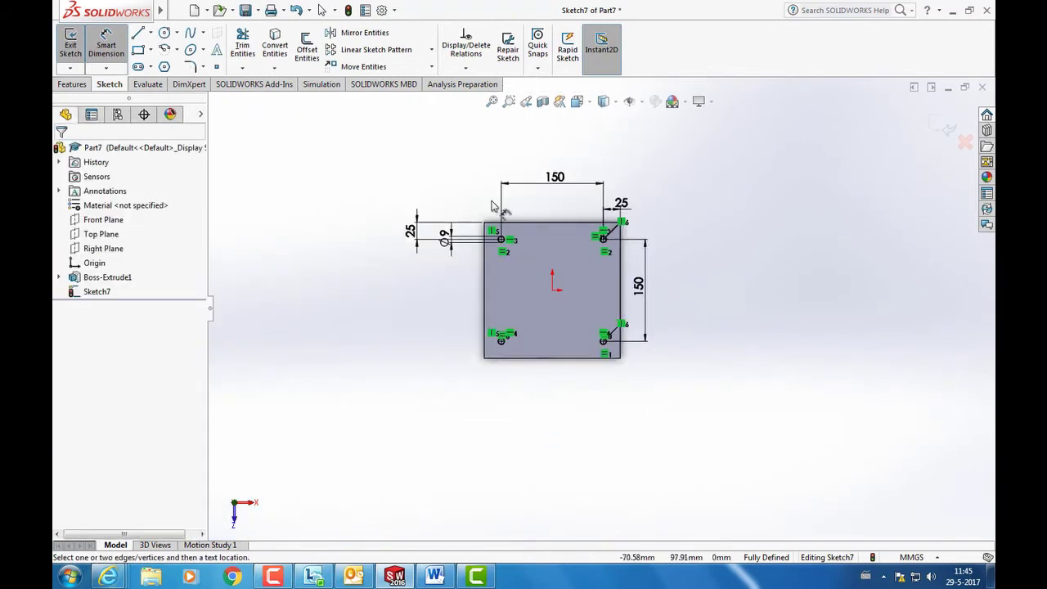
scroll(335, 168, down, 3)
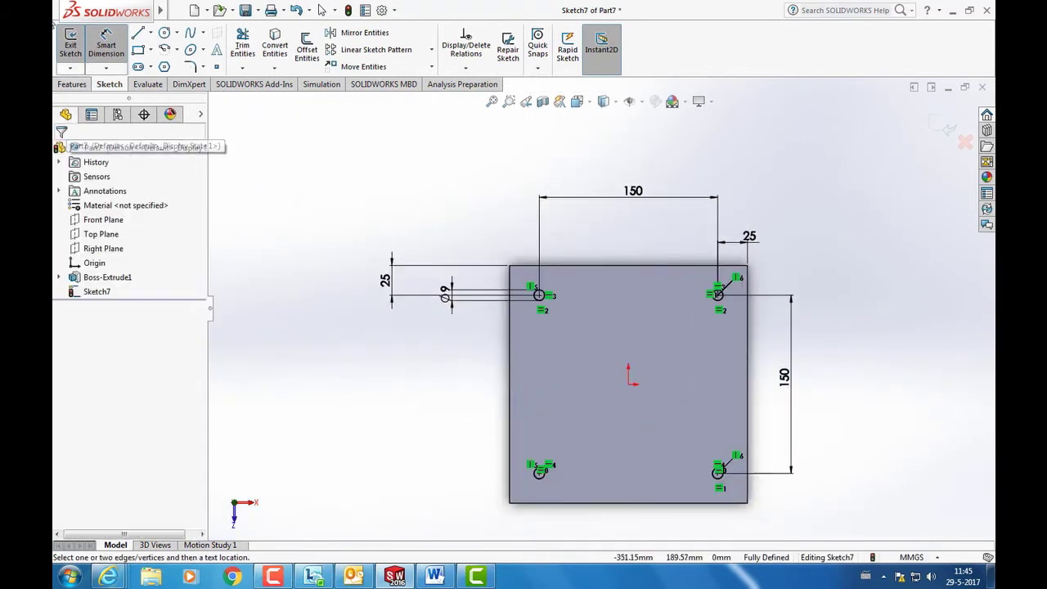
- Exit the sketch and start an Extruded Cut with end condition Through All
click(70, 45)
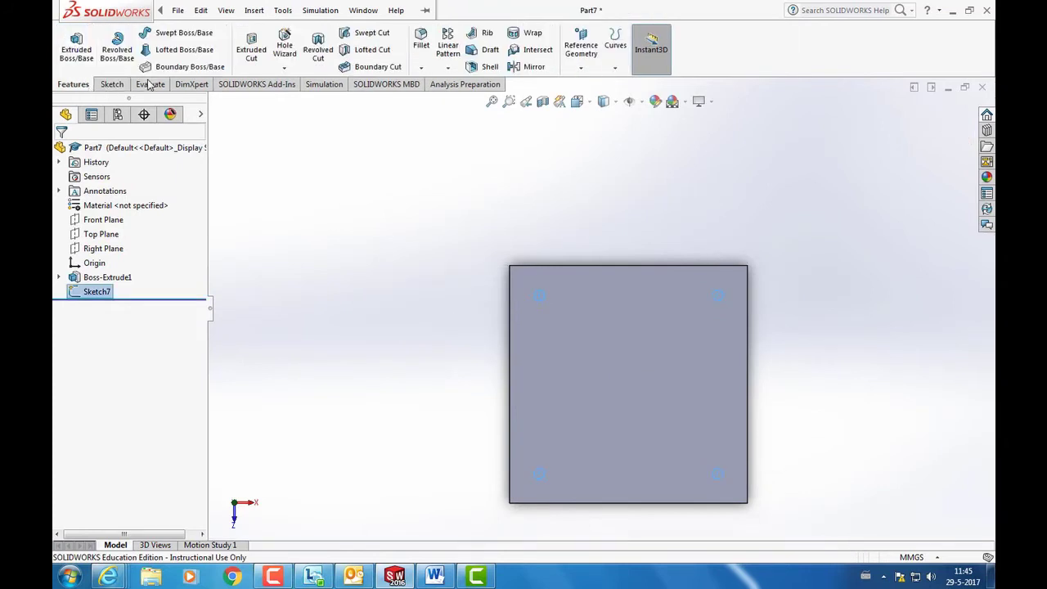
click(252, 51)
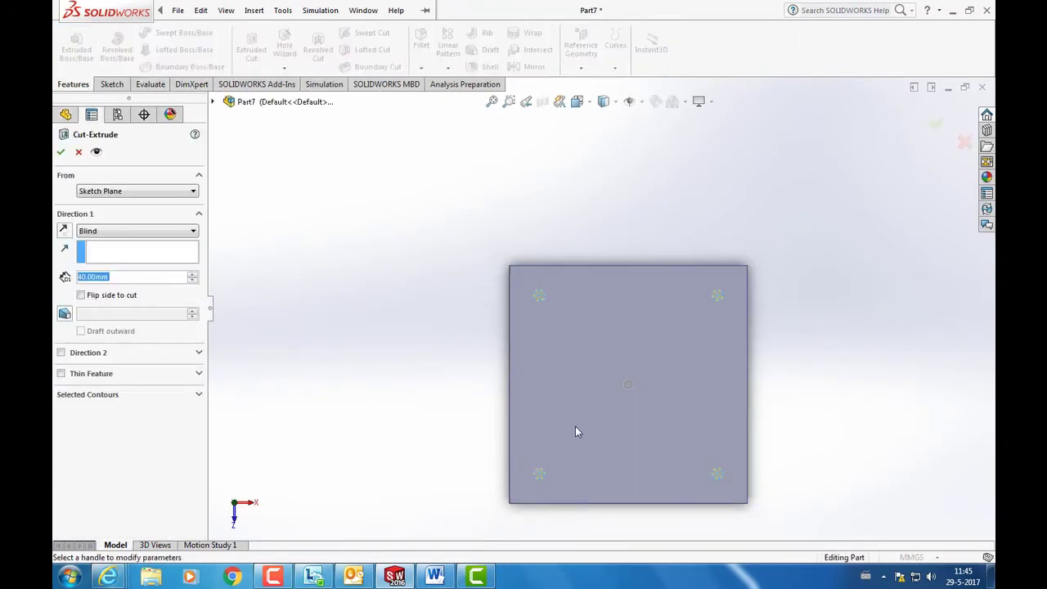
mouse_move(574, 426)
middle_down()
mouse_move(583, 219)
mouse_move(601, 234)
middle_up()
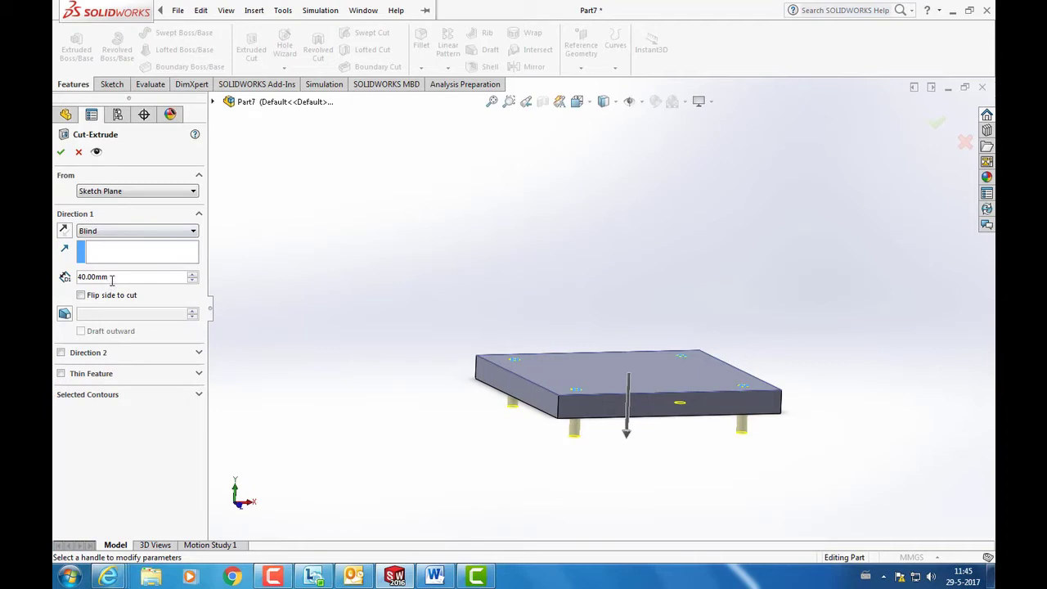
click(111, 232)
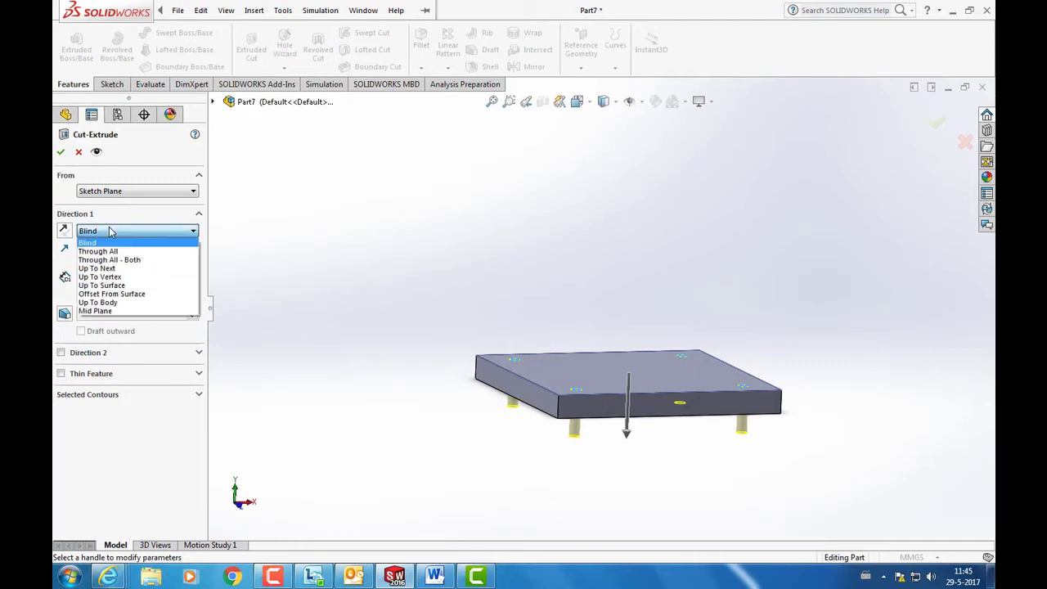
click(120, 253)
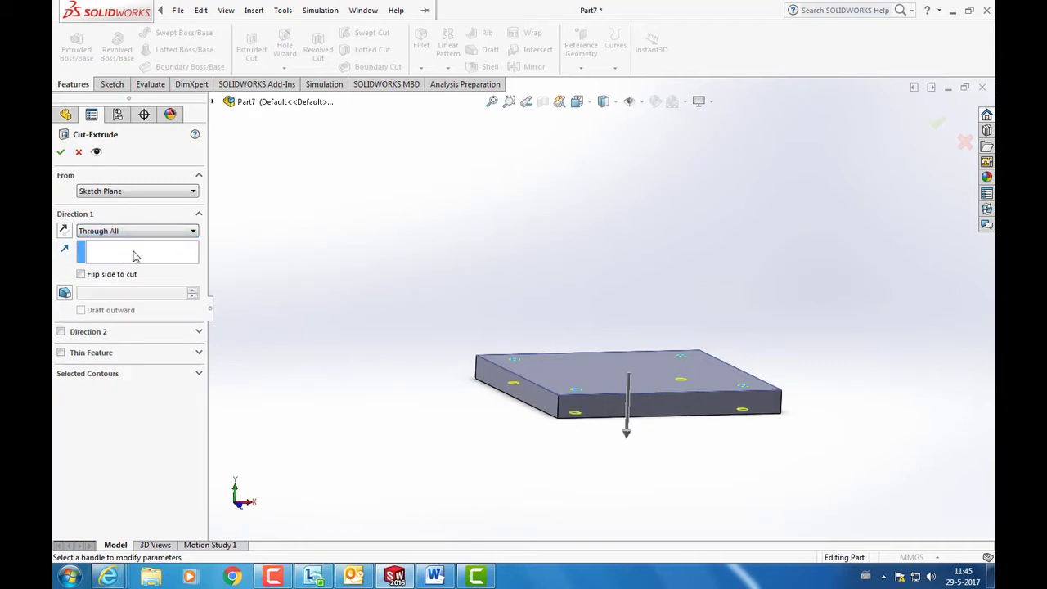
mouse_move(436, 473)
middle_down()
mouse_move(444, 374)
mouse_move(430, 483)
middle_up()
- Try blind cut depths of 20 and 10 mm, then accept the cut as Through All
click(111, 234)
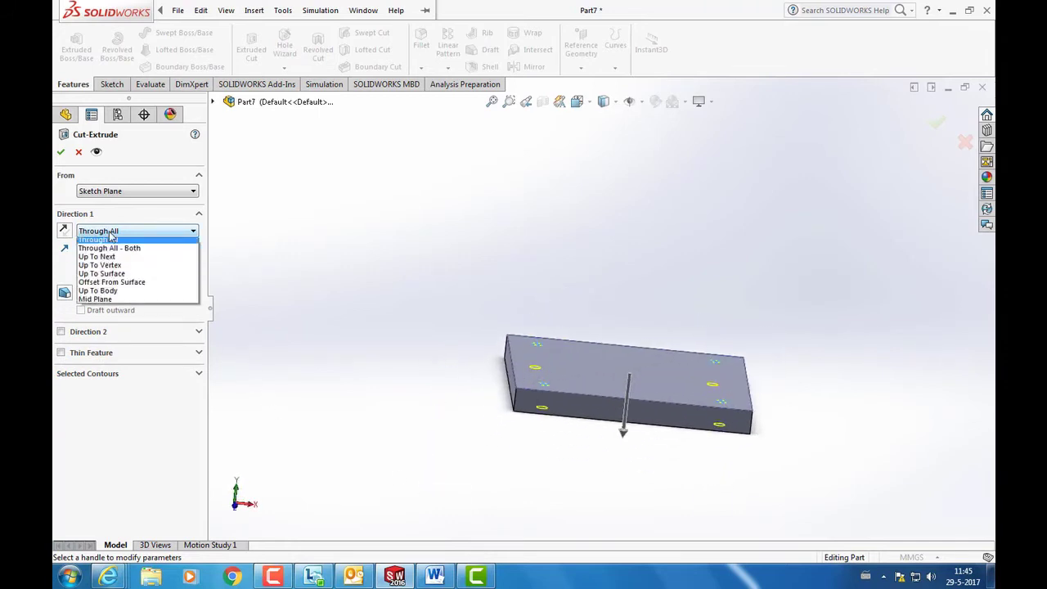
click(109, 243)
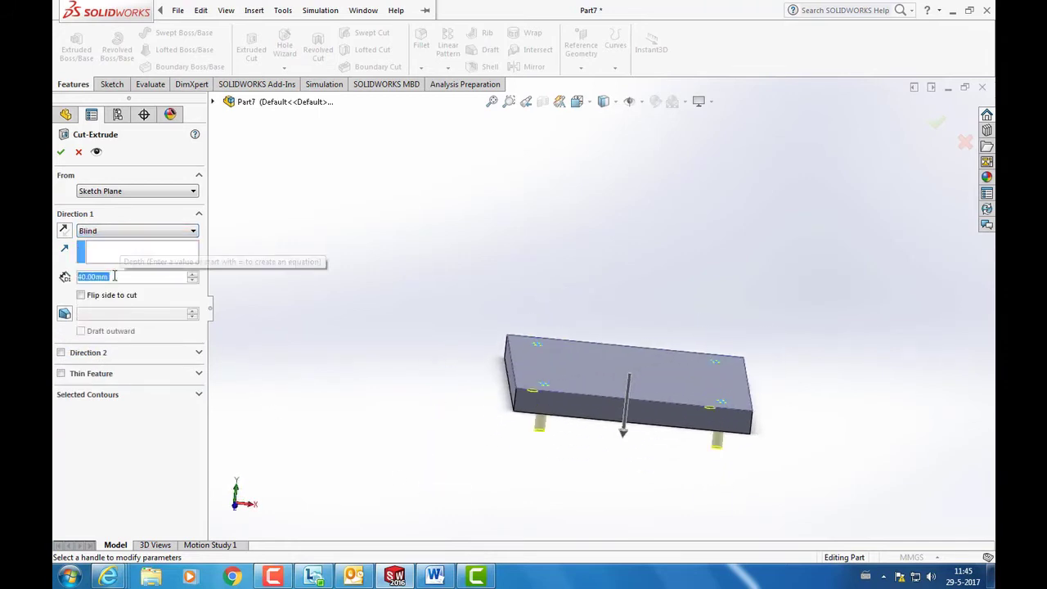
text(20)
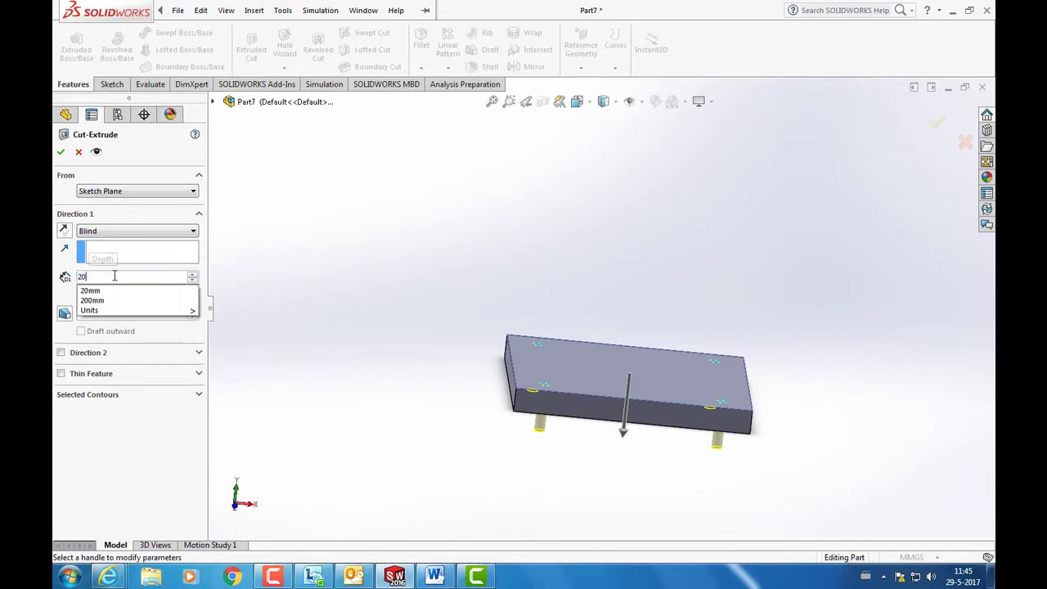
key(Return)
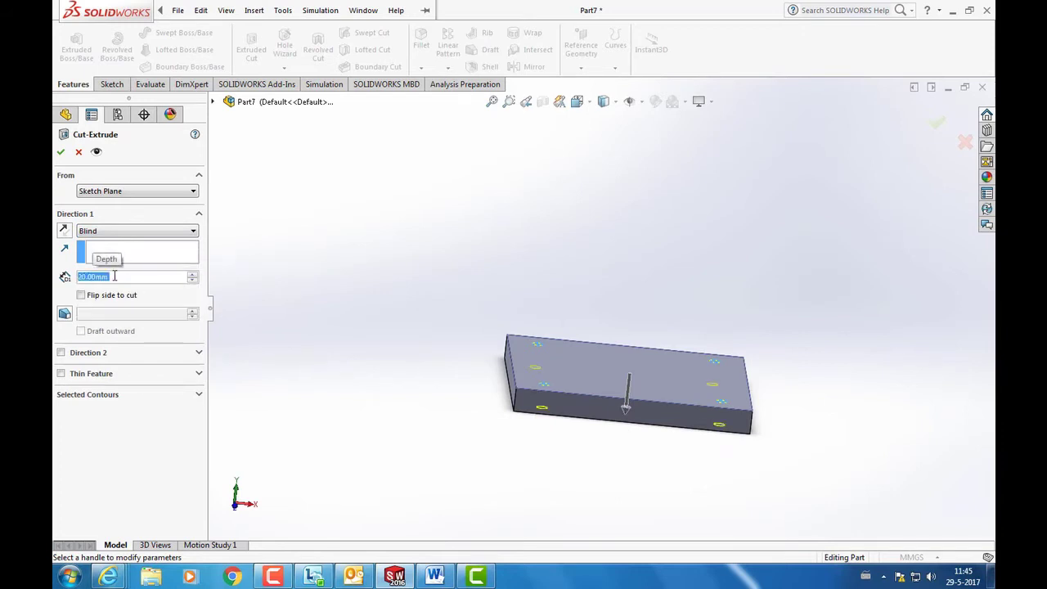
text(10)
key(Return)
mouse_move(434, 414)
middle_down()
mouse_move(440, 525)
mouse_move(419, 514)
middle_up()
click(112, 230)
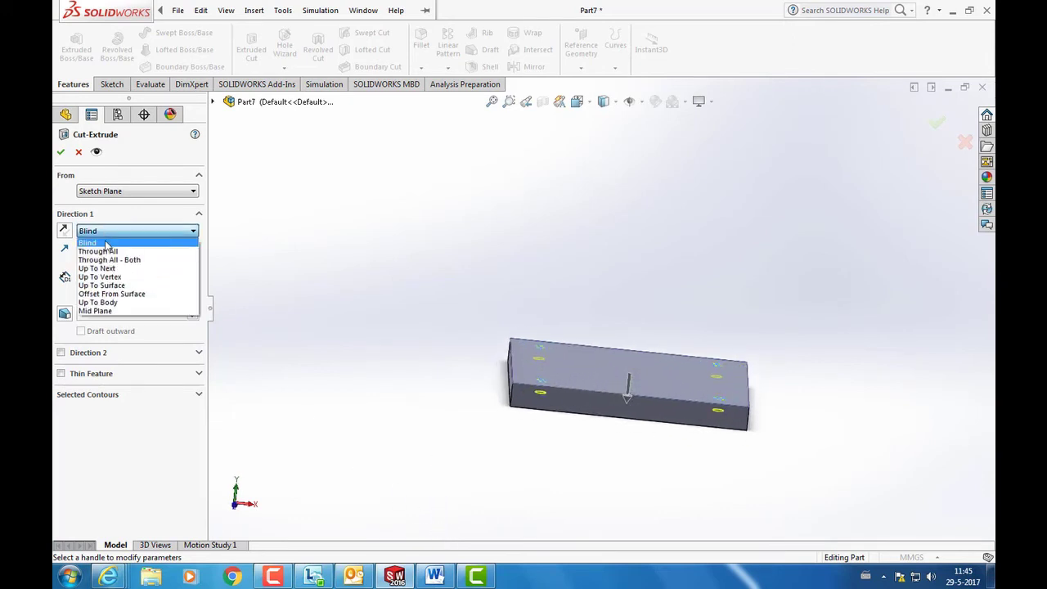
click(98, 243)
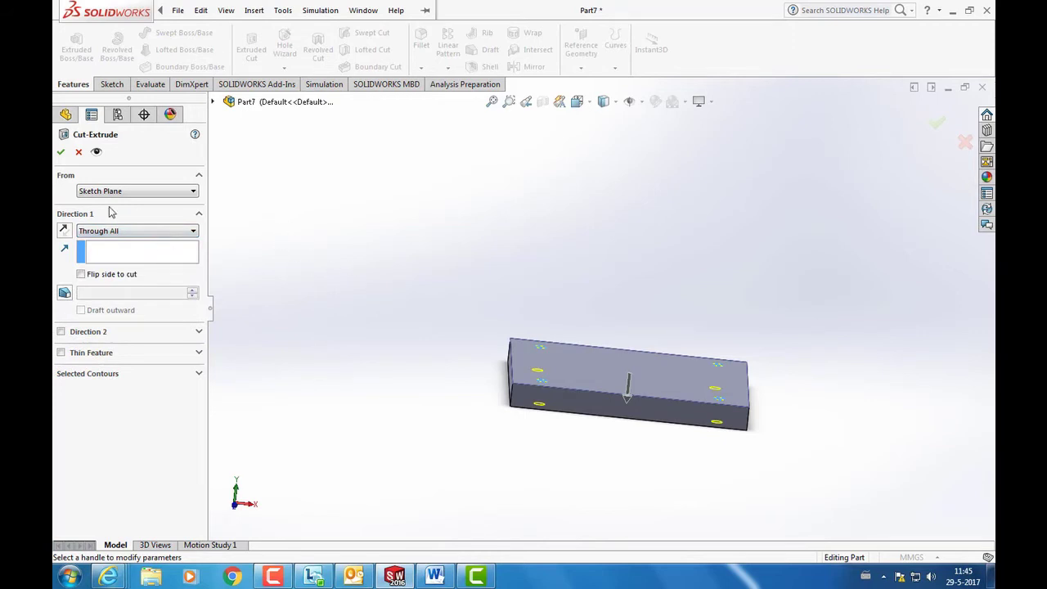
click(60, 154)
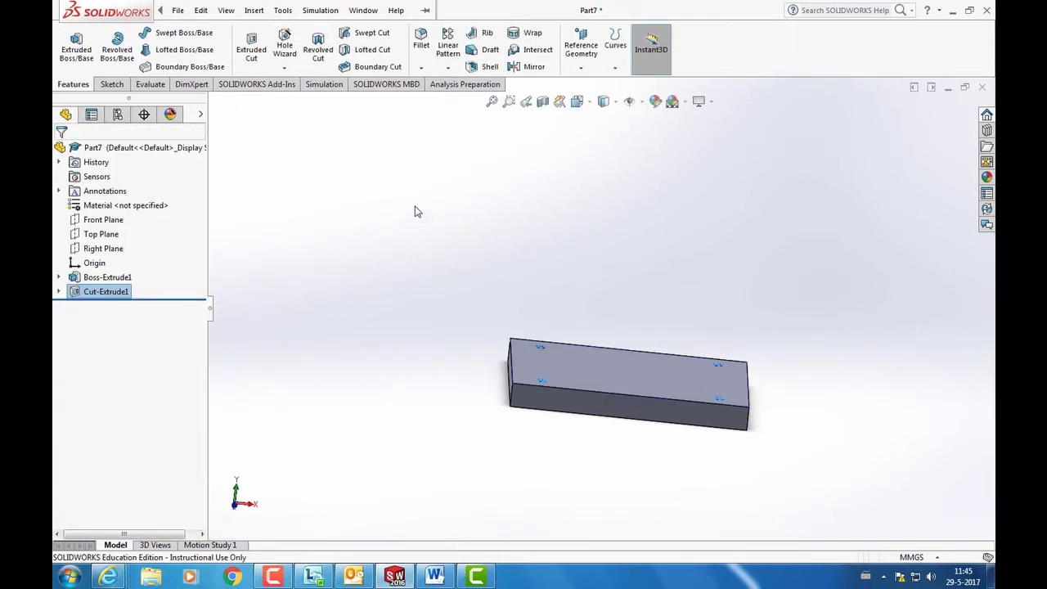
middle_drag(416, 211, 414, 386)
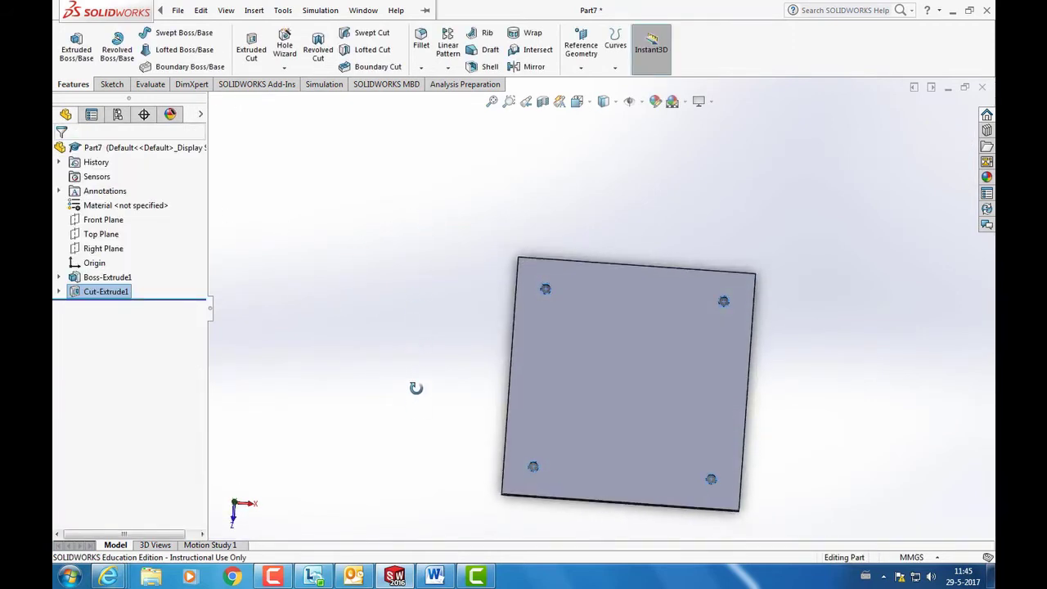
scroll(545, 289, down, 5)
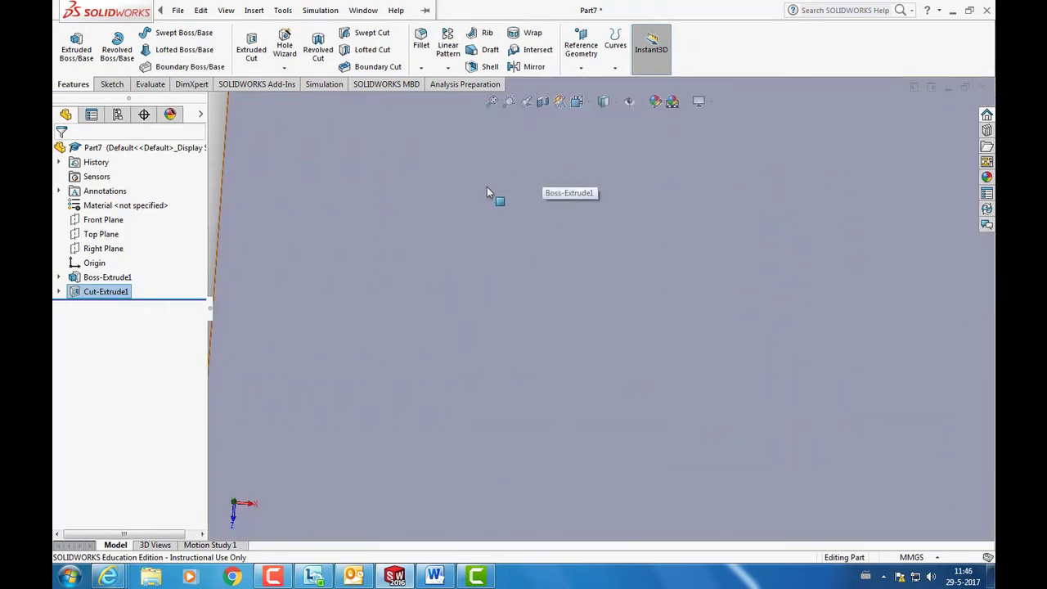
scroll(495, 196, down, 3)
scroll(619, 288, down, 2)
mouse_move(619, 289)
middle_down()
mouse_move(858, 264)
mouse_move(829, 253)
mouse_move(619, 287)
middle_up()
scroll(819, 426, up, 5)
scroll(671, 416, up, 3)
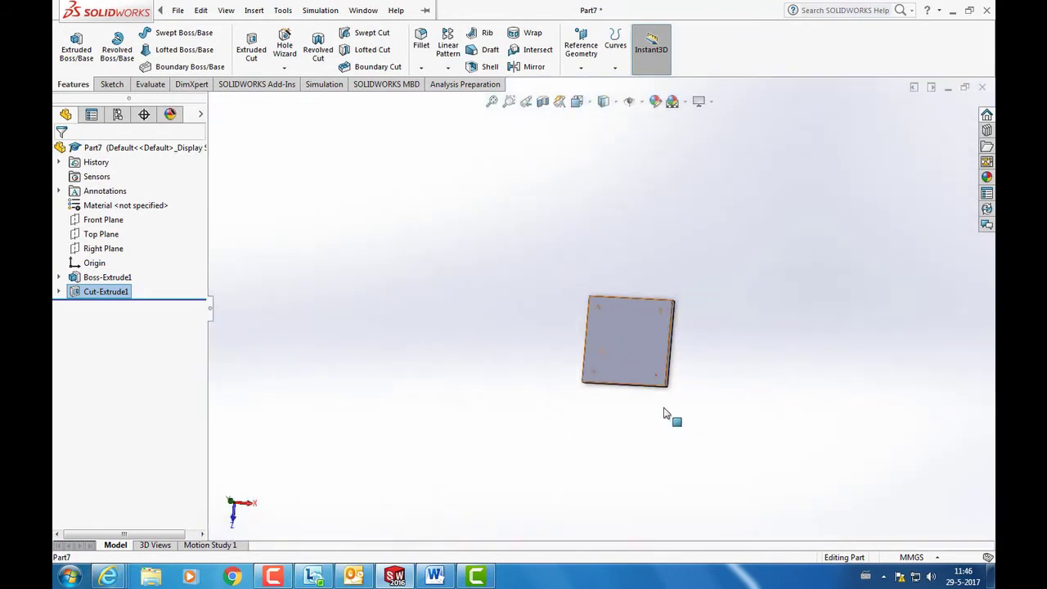
scroll(613, 215, down, 3)
scroll(613, 215, down, 1)
mouse_move(659, 521)
middle_down()
mouse_move(700, 437)
mouse_move(654, 343)
middle_up()
scroll(524, 331, down, 3)
scroll(556, 307, down, 2)
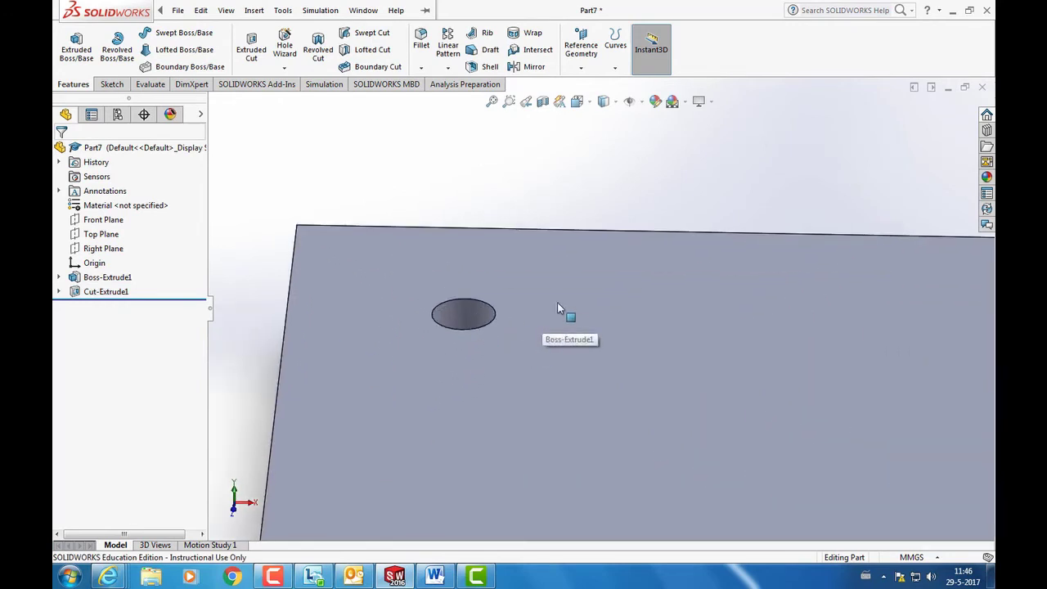
click(494, 308)
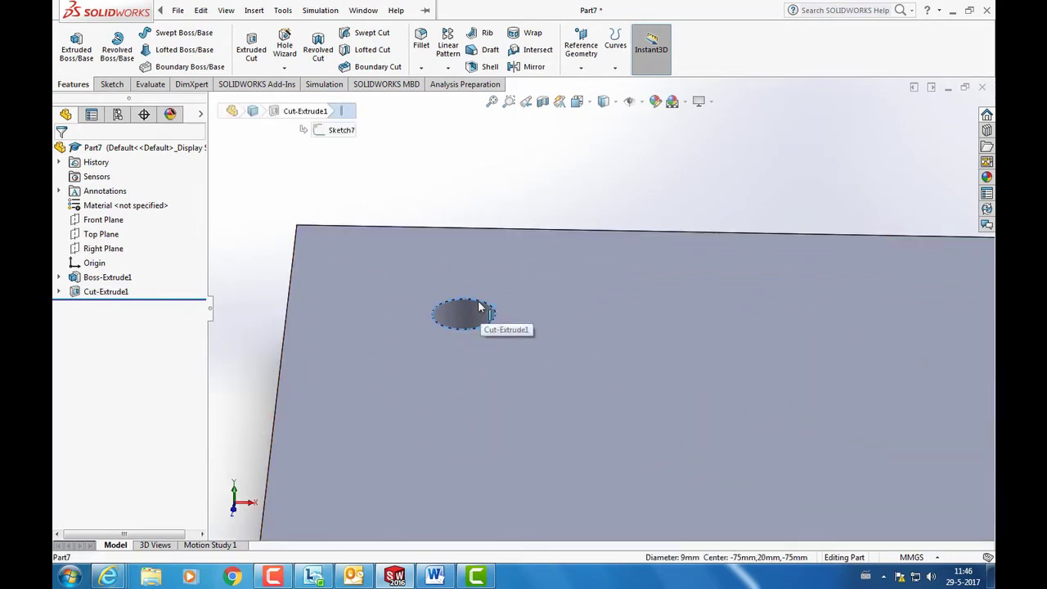
scroll(477, 304, up, 3)
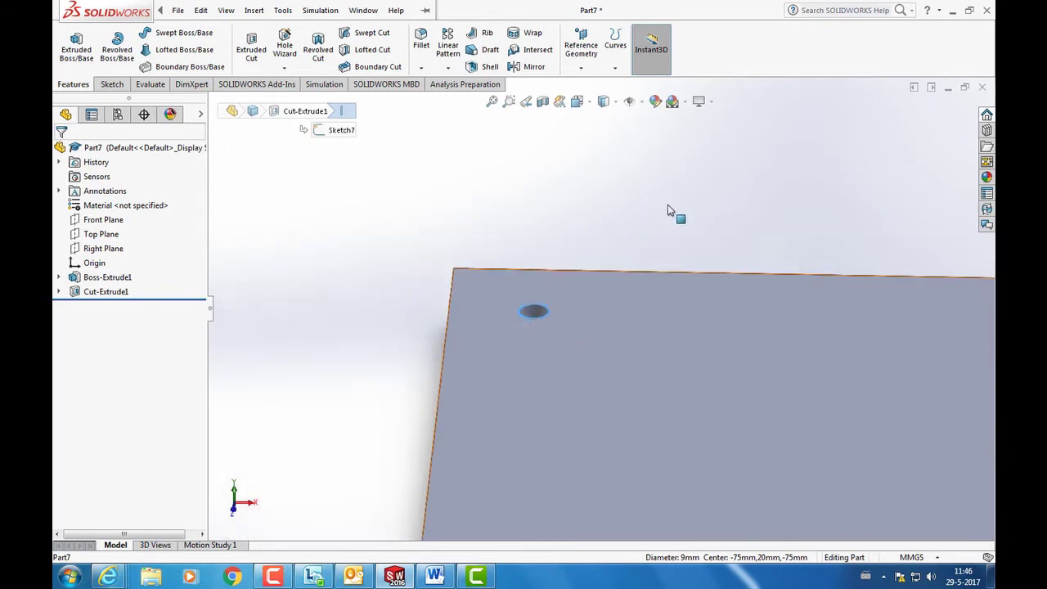
scroll(776, 400, up, 5)
scroll(736, 429, down, 2)
scroll(654, 467, down, 2)
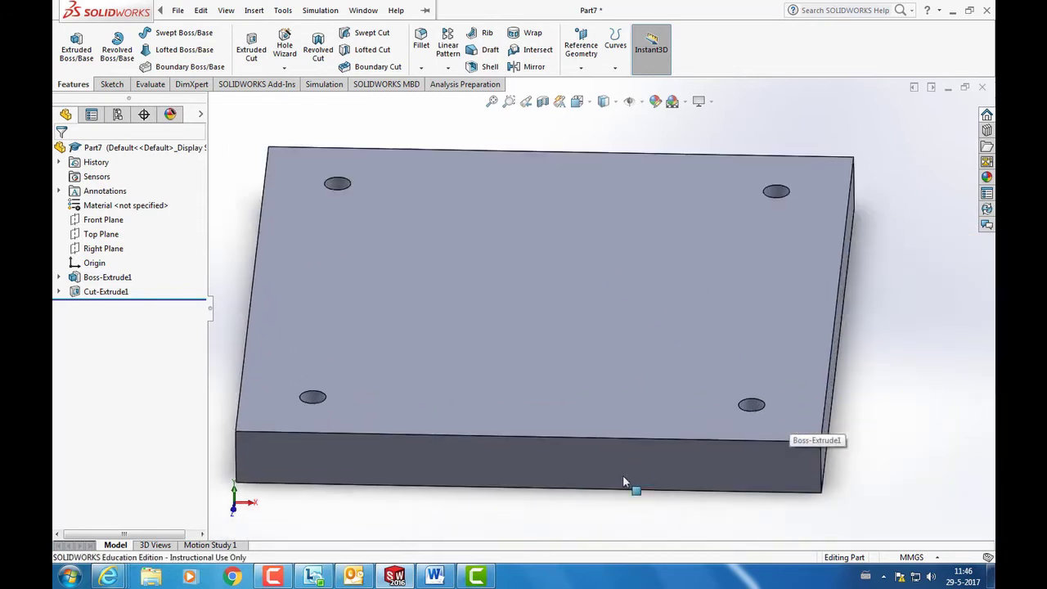
scroll(409, 214, up, 2)
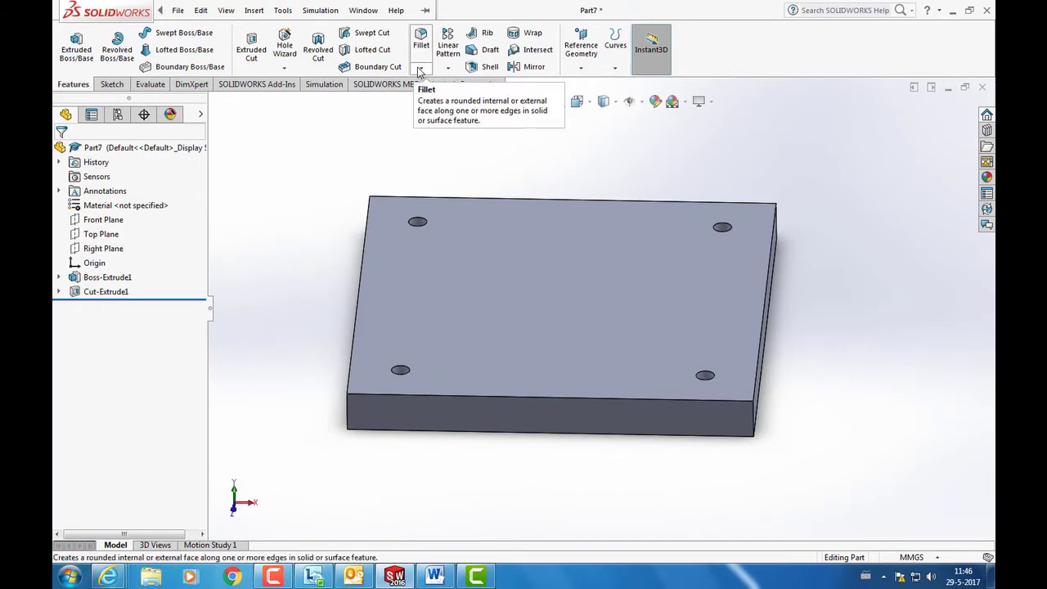
- Start a Chamfer and select the top edges of the four corner holes
click(420, 68)
click(447, 67)
click(419, 68)
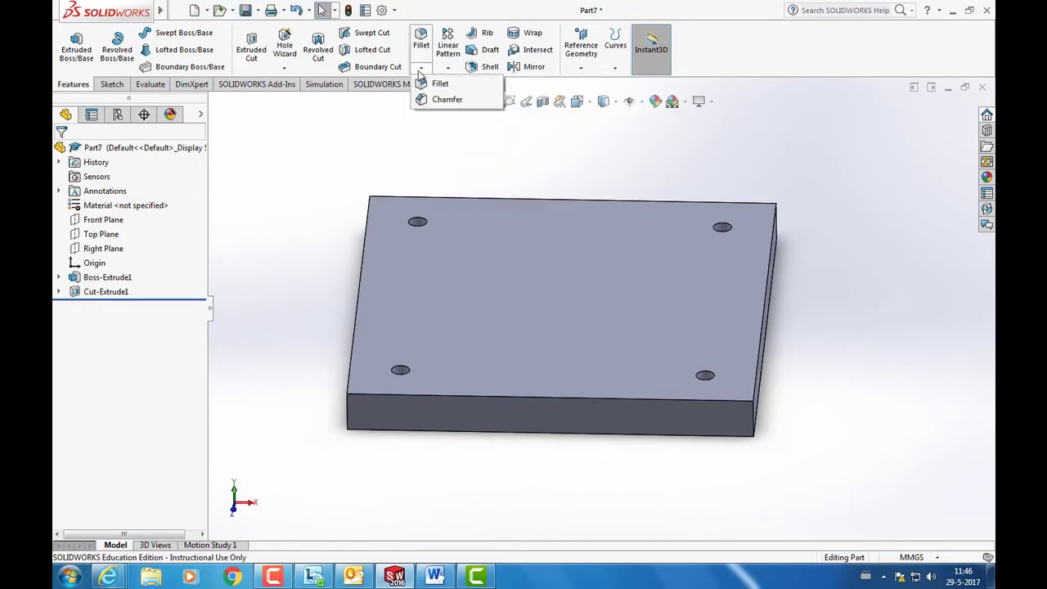
click(456, 99)
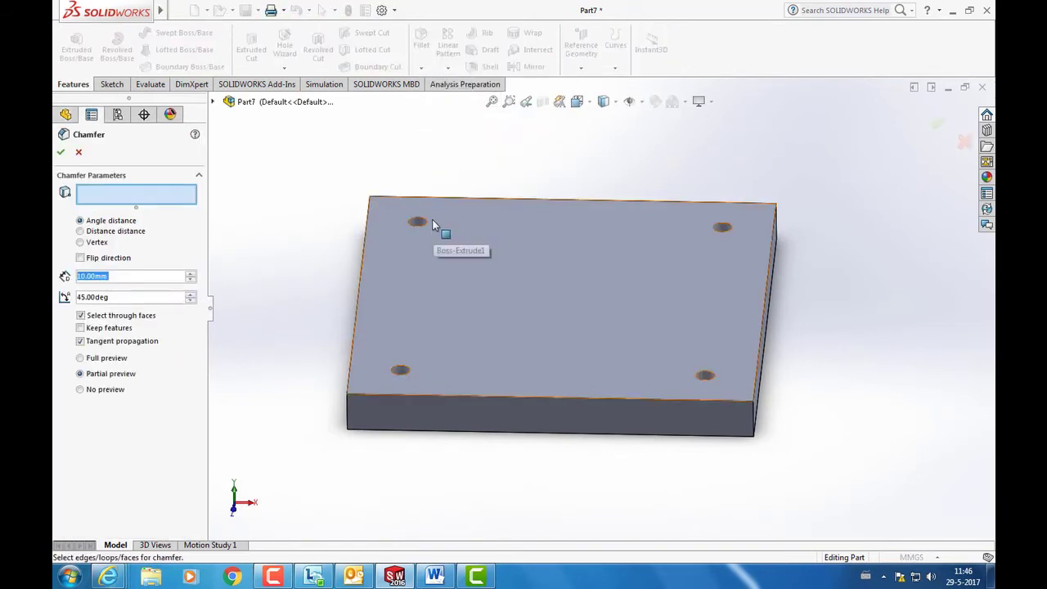
click(426, 221)
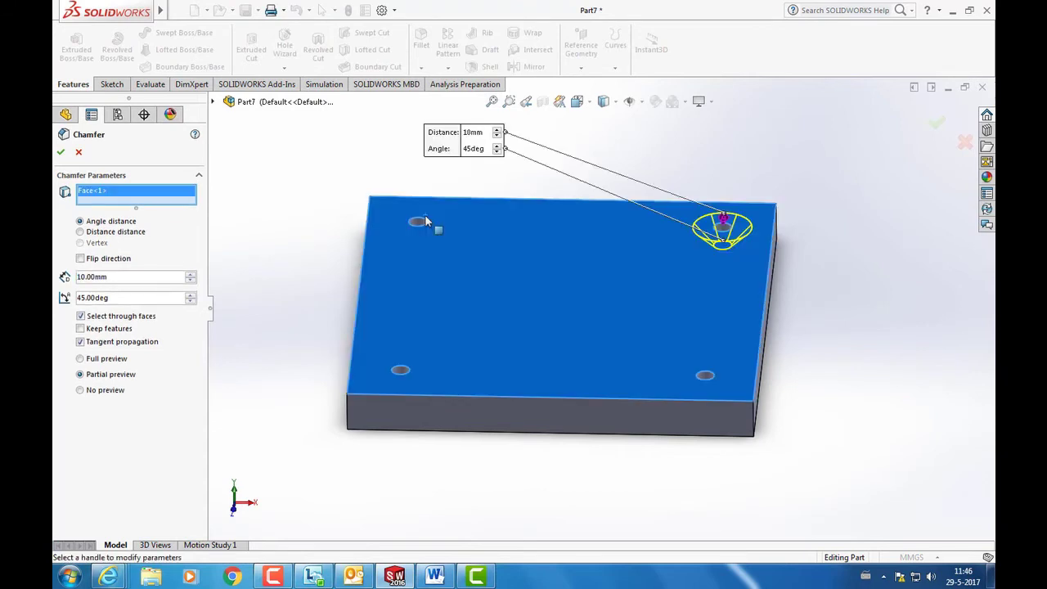
key(Delete)
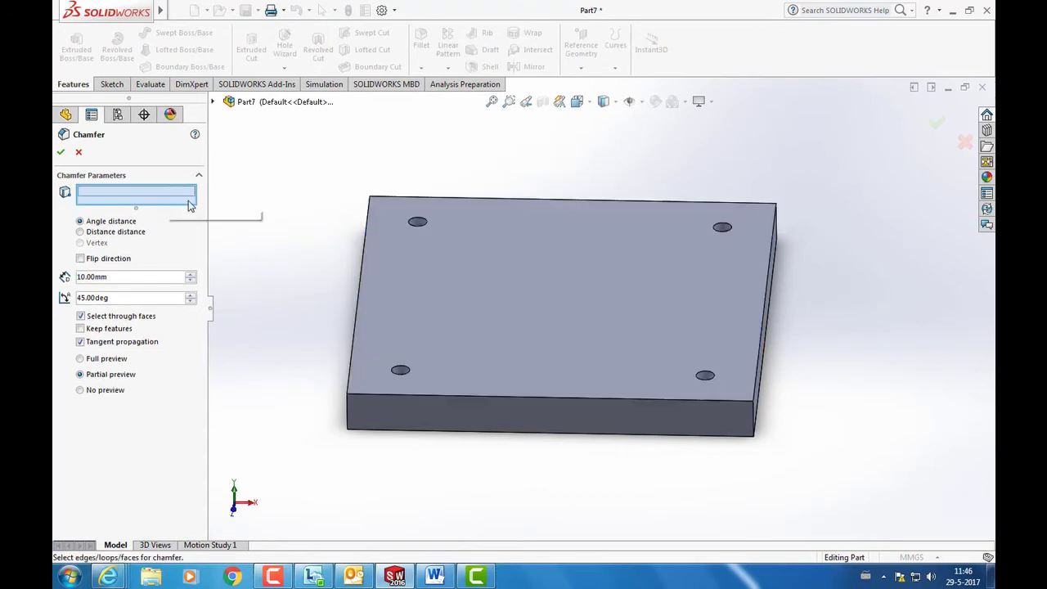
click(418, 221)
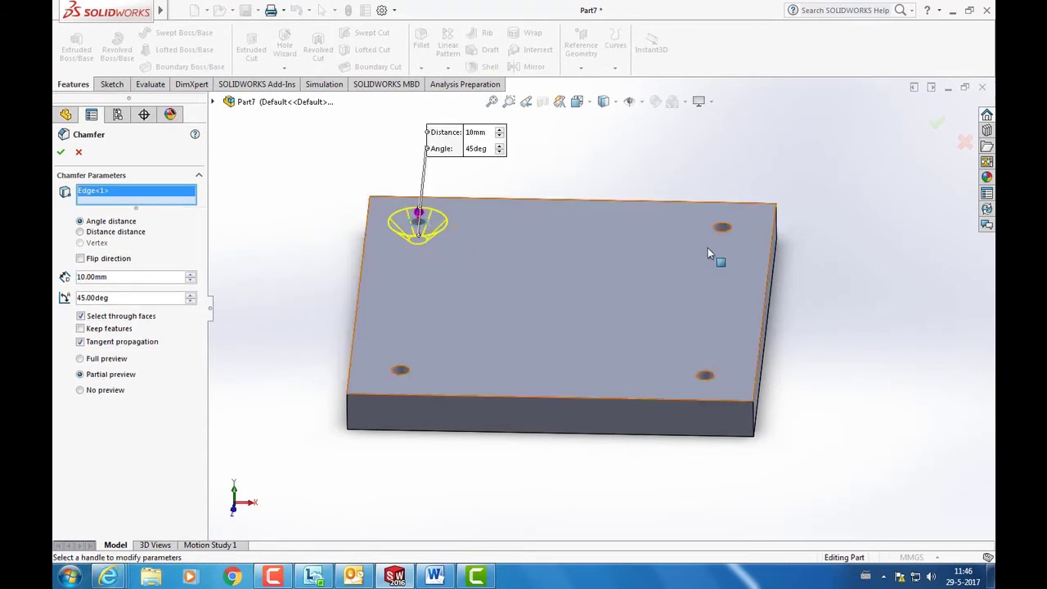
click(728, 229)
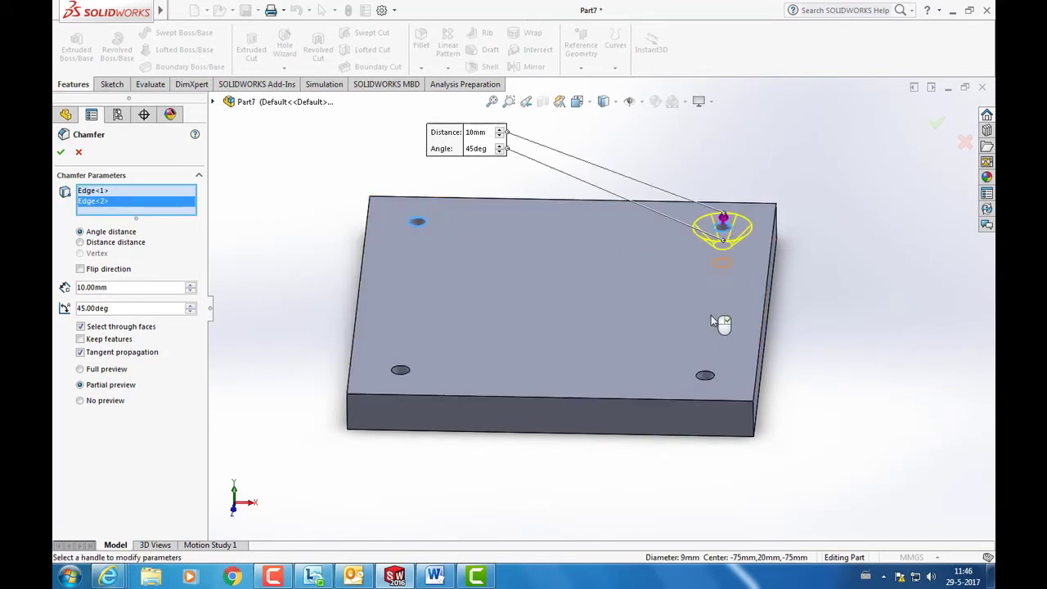
click(704, 376)
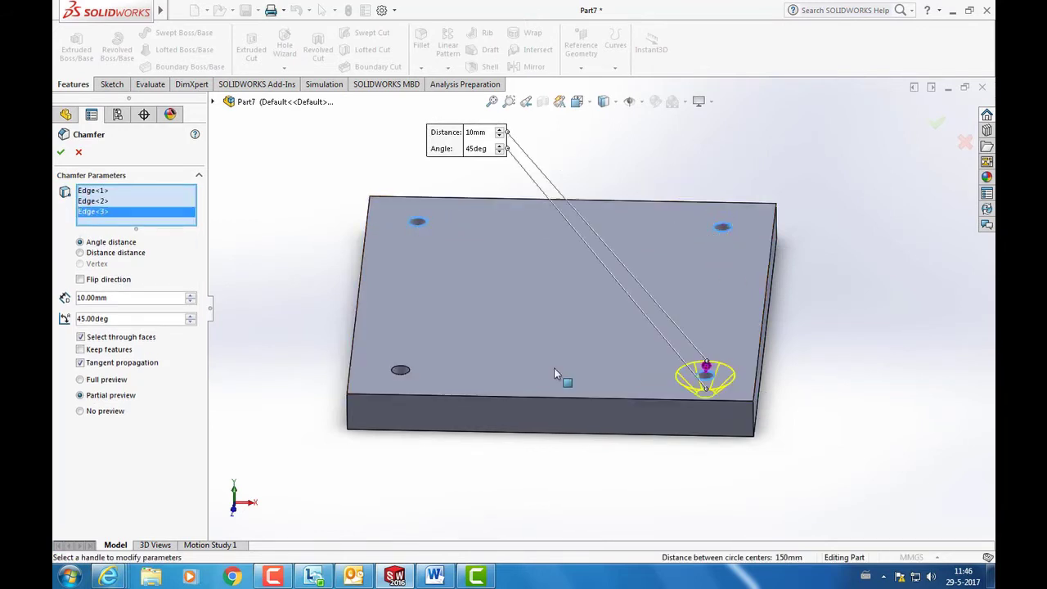
click(399, 369)
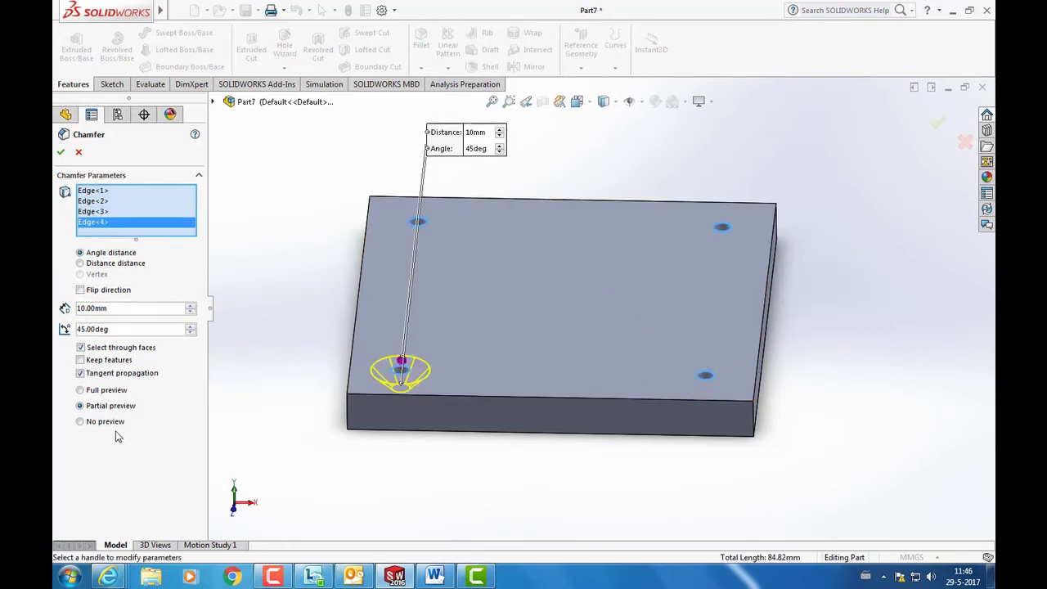
- Apply a 2 mm × 45° chamfer to the four hole edges
click(80, 391)
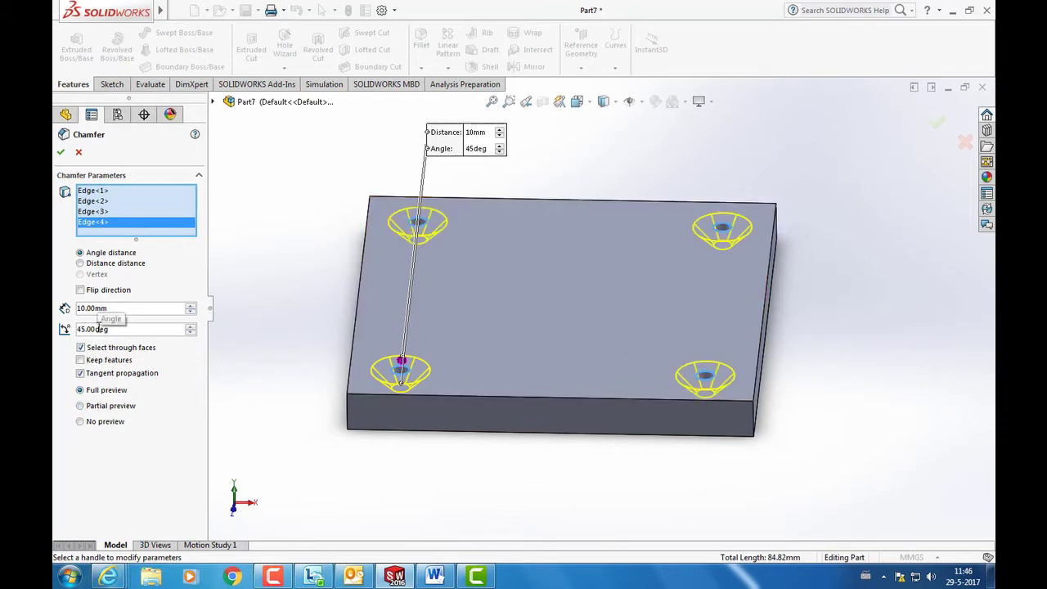
text(2)
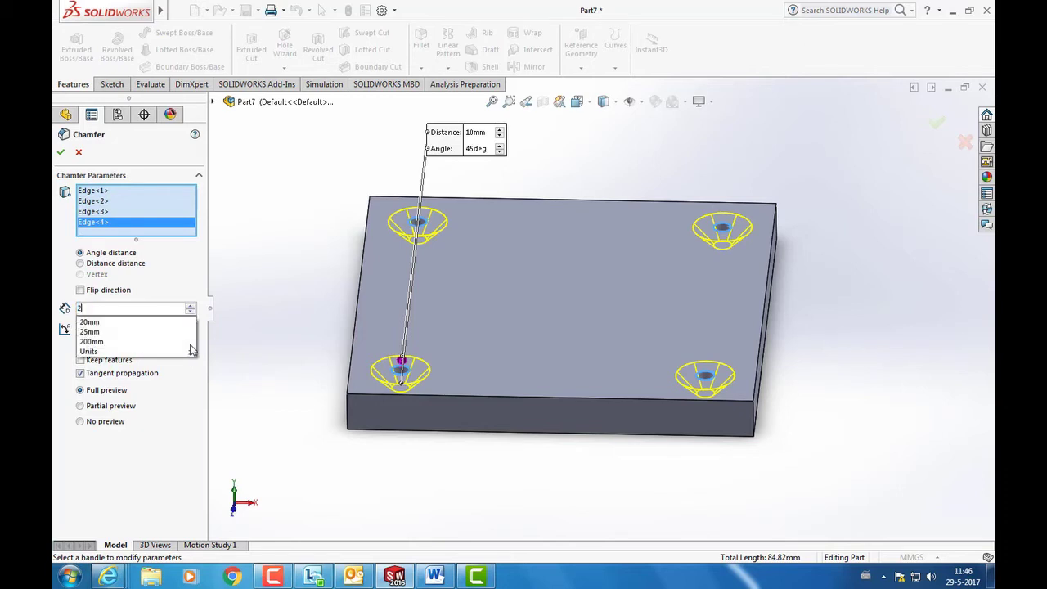
key(Return)
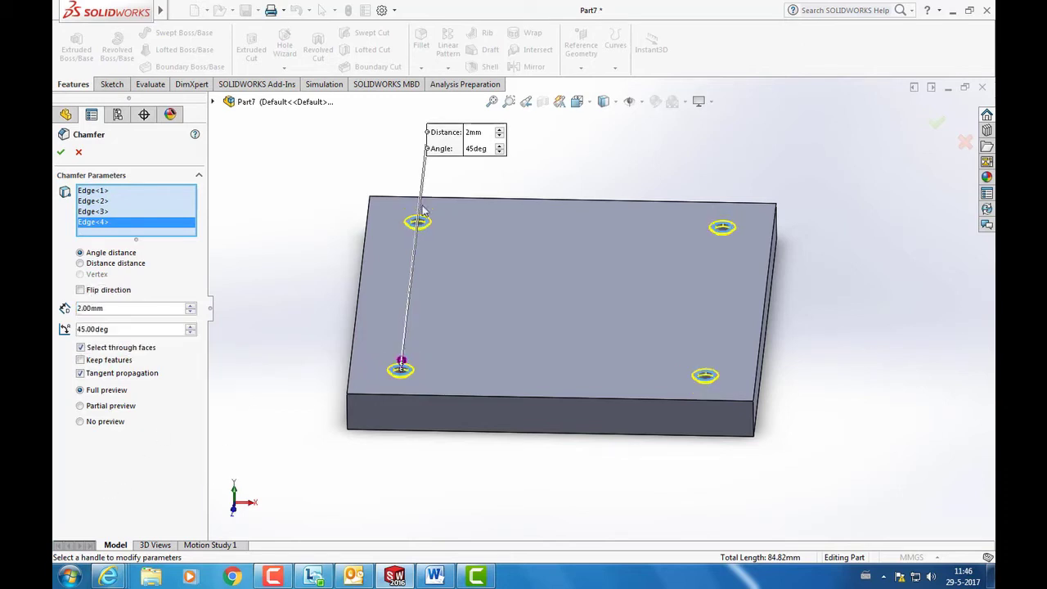
mouse_move(423, 210)
middle_down()
mouse_move(452, 207)
mouse_move(444, 155)
mouse_move(429, 245)
middle_up()
scroll(444, 276, down, 3)
scroll(426, 248, up, 2)
click(62, 152)
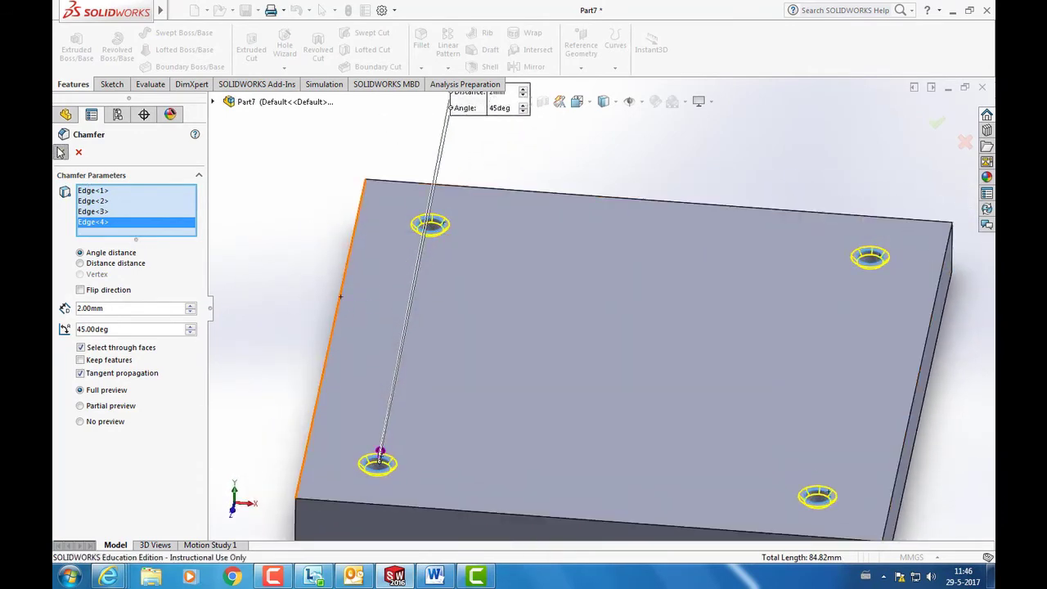
mouse_move(253, 325)
middle_down()
mouse_move(315, 224)
mouse_move(231, 297)
mouse_move(202, 278)
mouse_move(231, 270)
middle_up()
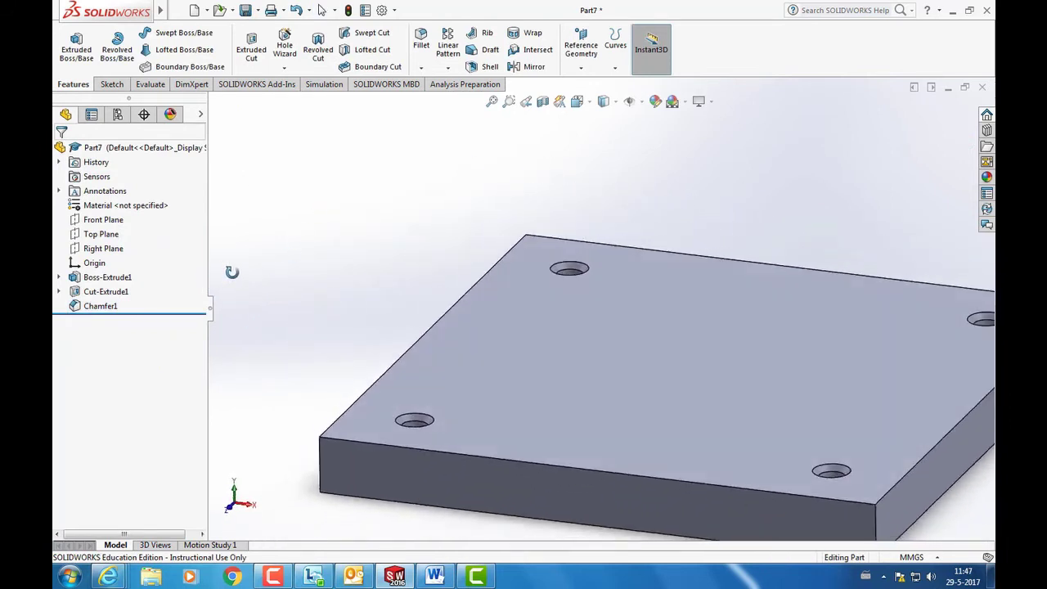
scroll(607, 309, up, 3)
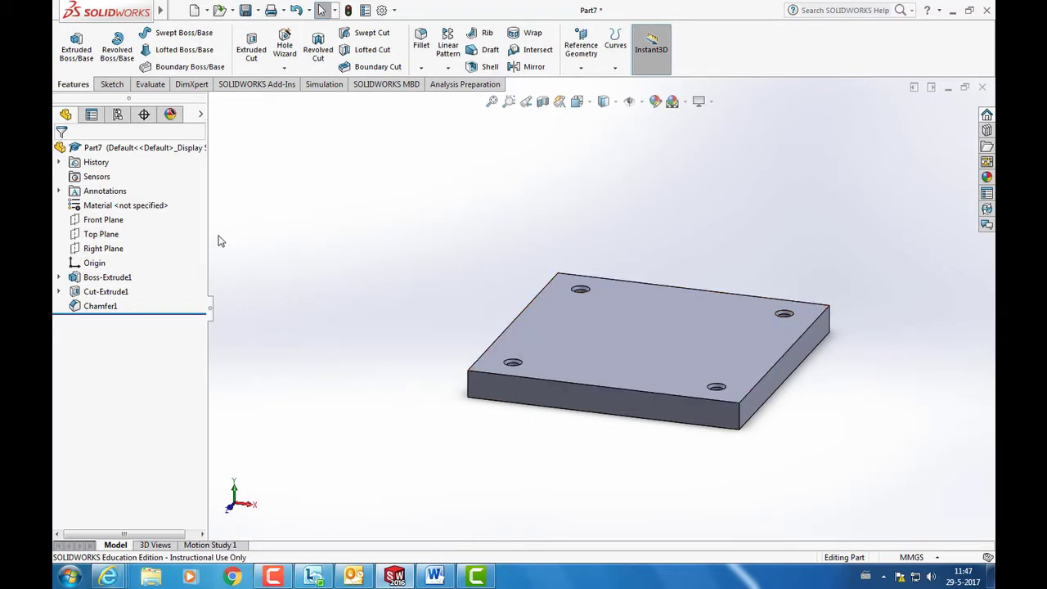
click(100, 306)
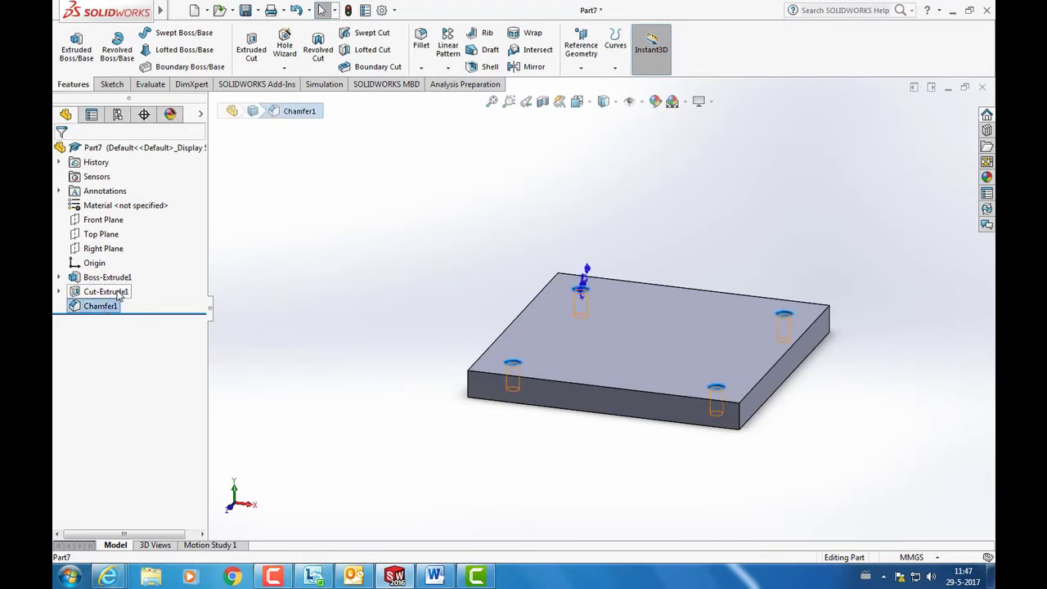
- Delete the Cut-Extrude1 hole feature along with its chamfer
click(118, 295)
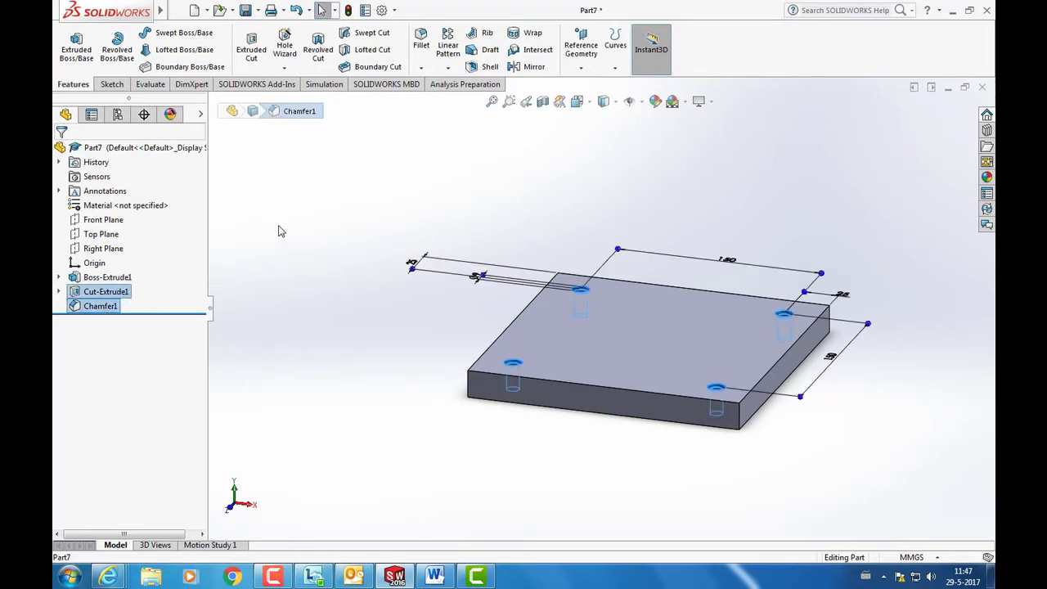
key(Delete)
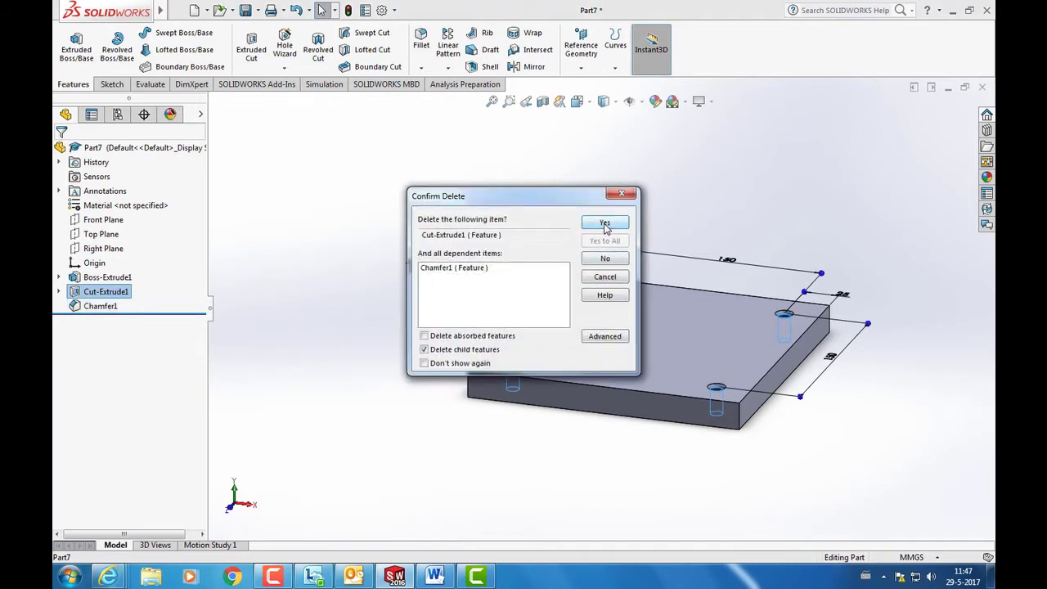
click(604, 223)
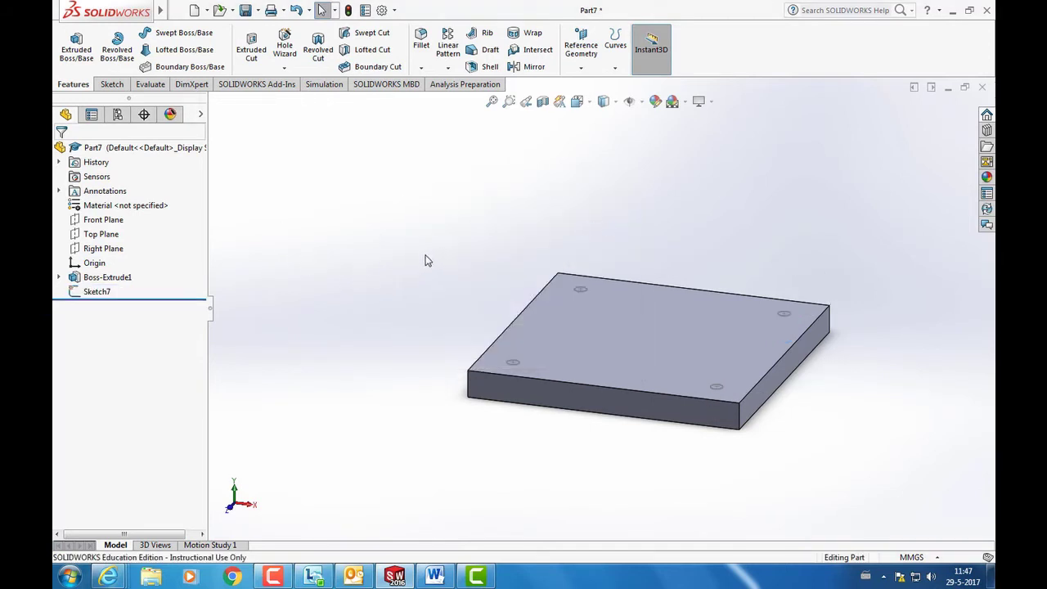
- Delete the leftover Sketch7 hole sketch
click(99, 293)
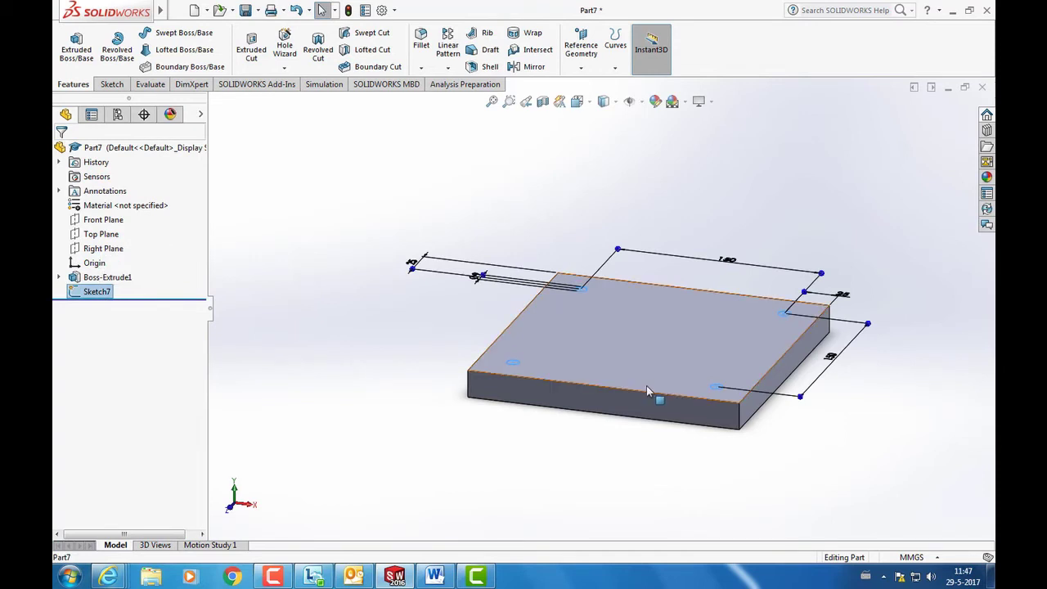
key(Delete)
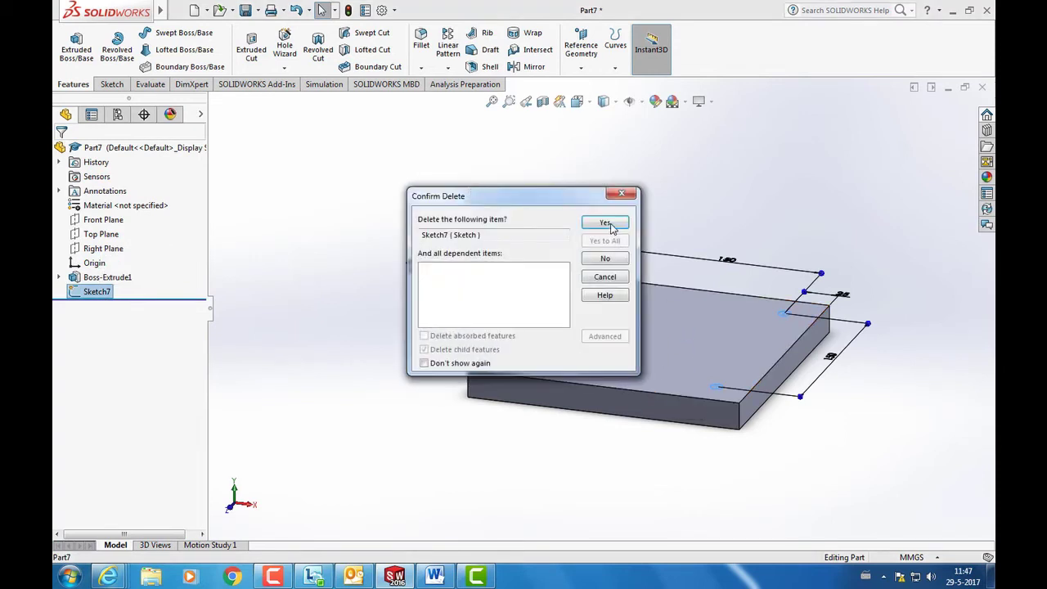
click(604, 223)
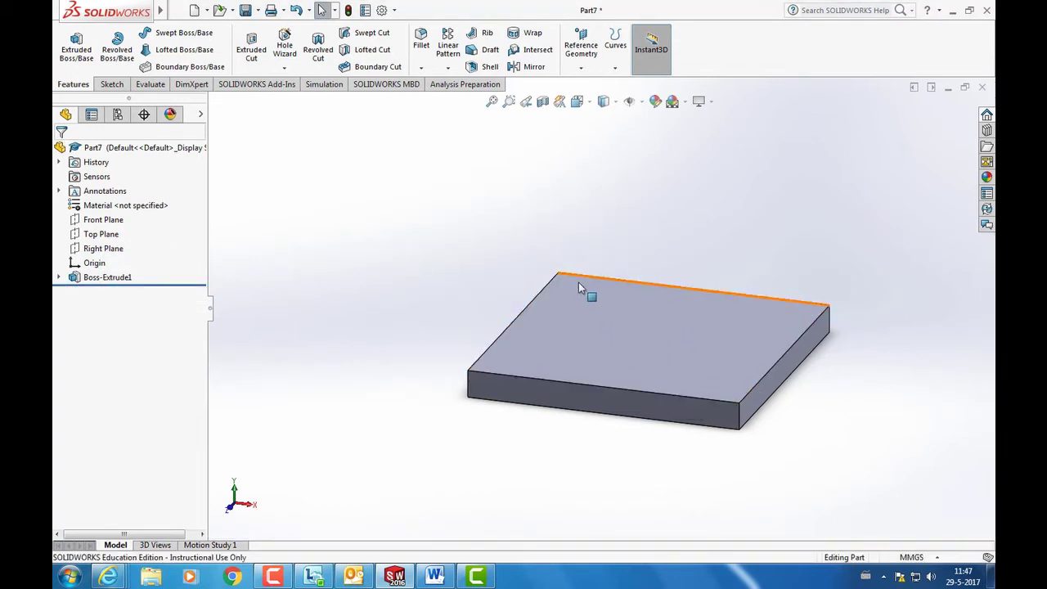
- Open a new sketch on the plate's top face and view it Normal To
right_click(577, 301)
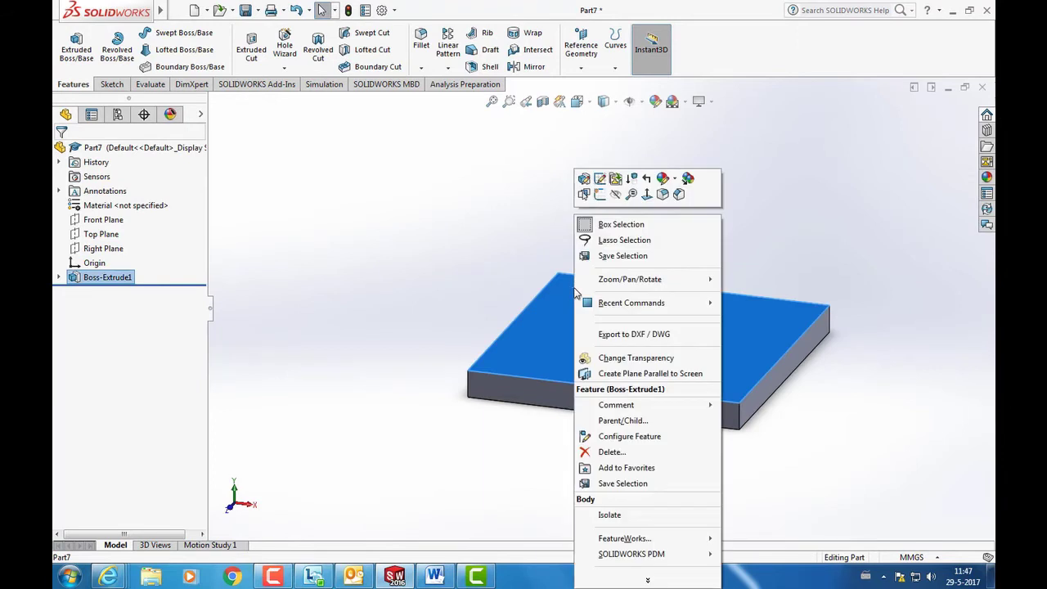
click(601, 195)
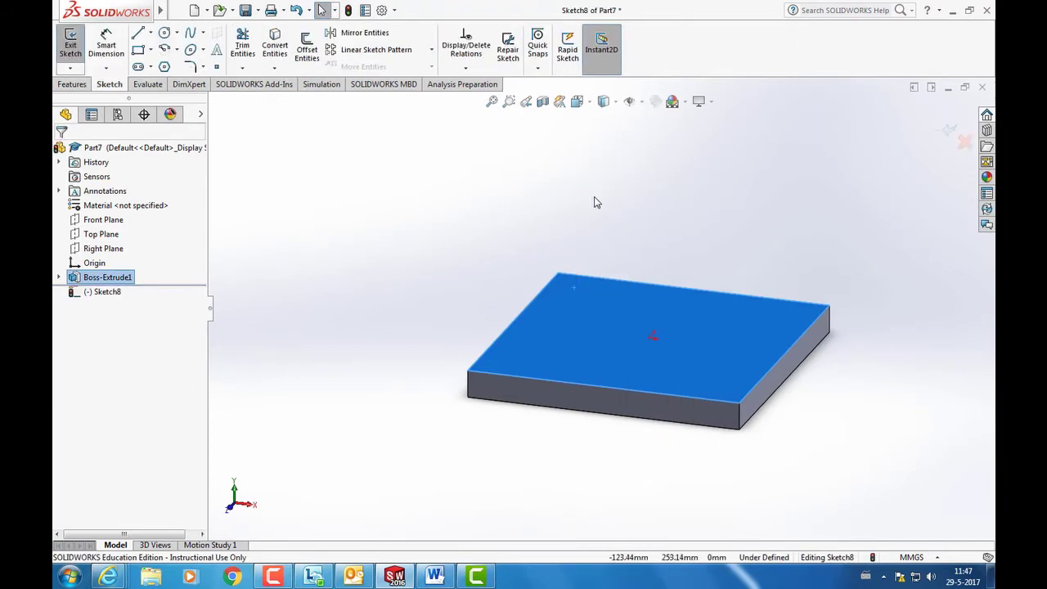
click(576, 102)
click(651, 180)
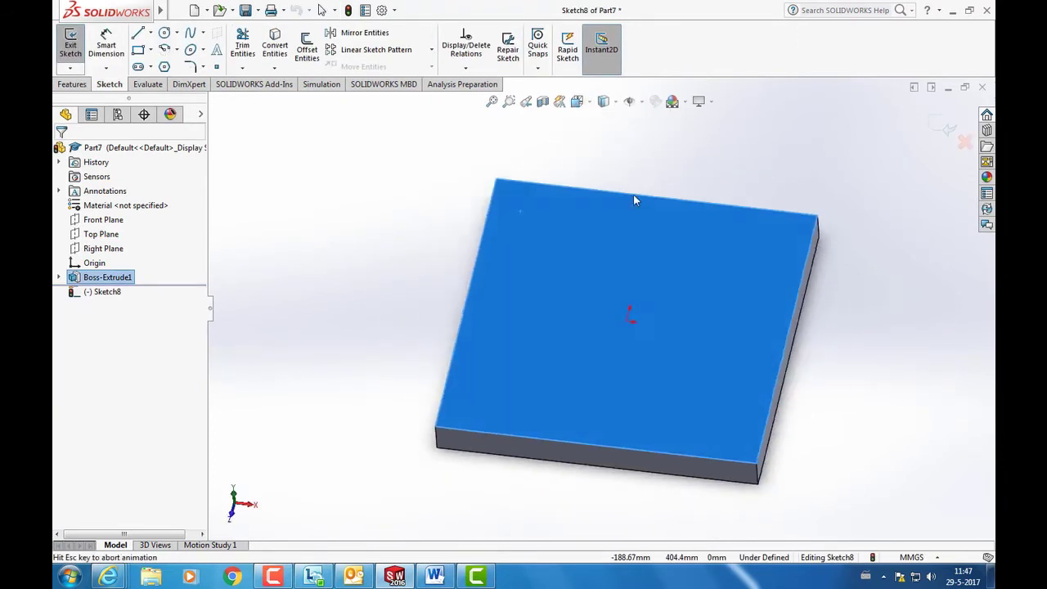
click(797, 299)
scroll(801, 243, down, 2)
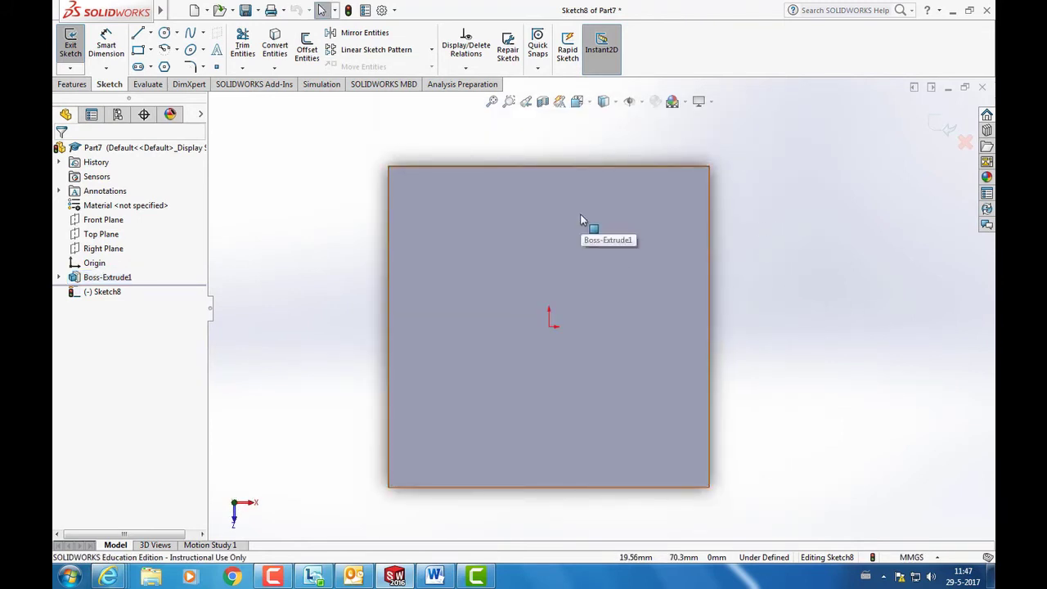
- Draw a center rectangle from the origin on the plate face
click(150, 53)
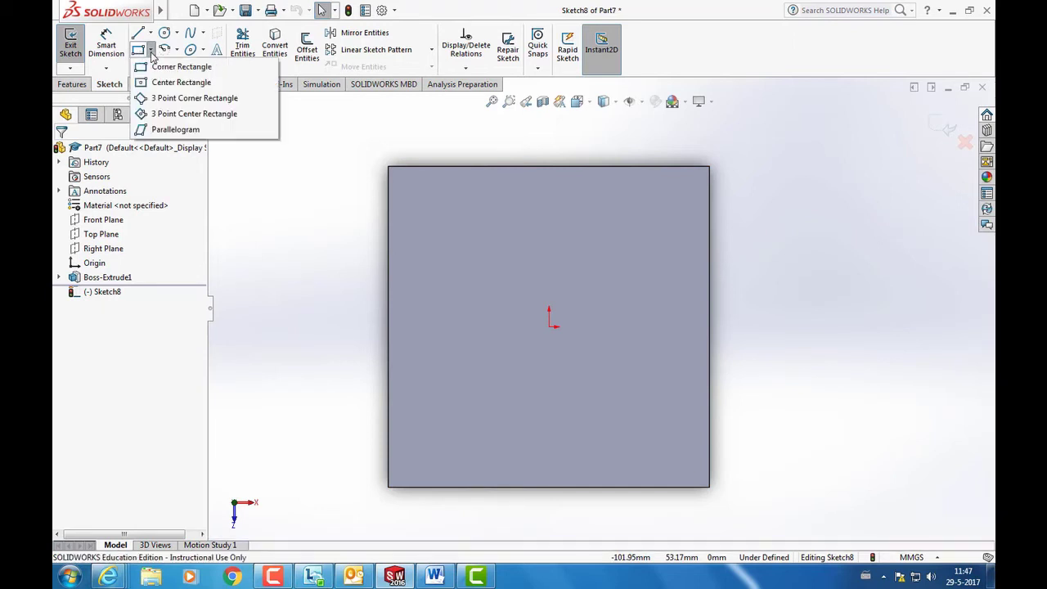
click(182, 83)
click(549, 326)
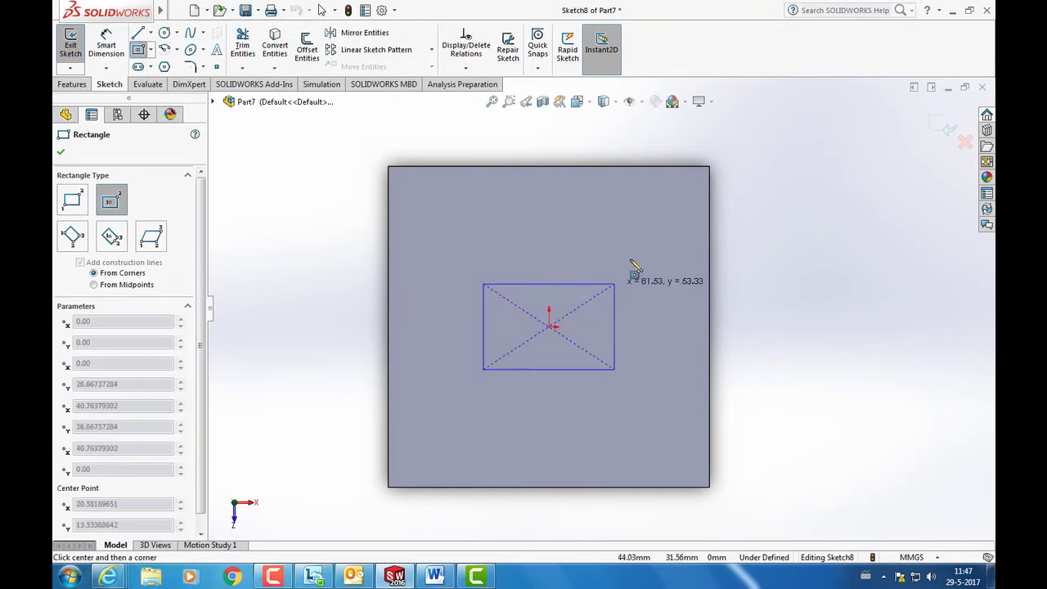
click(659, 213)
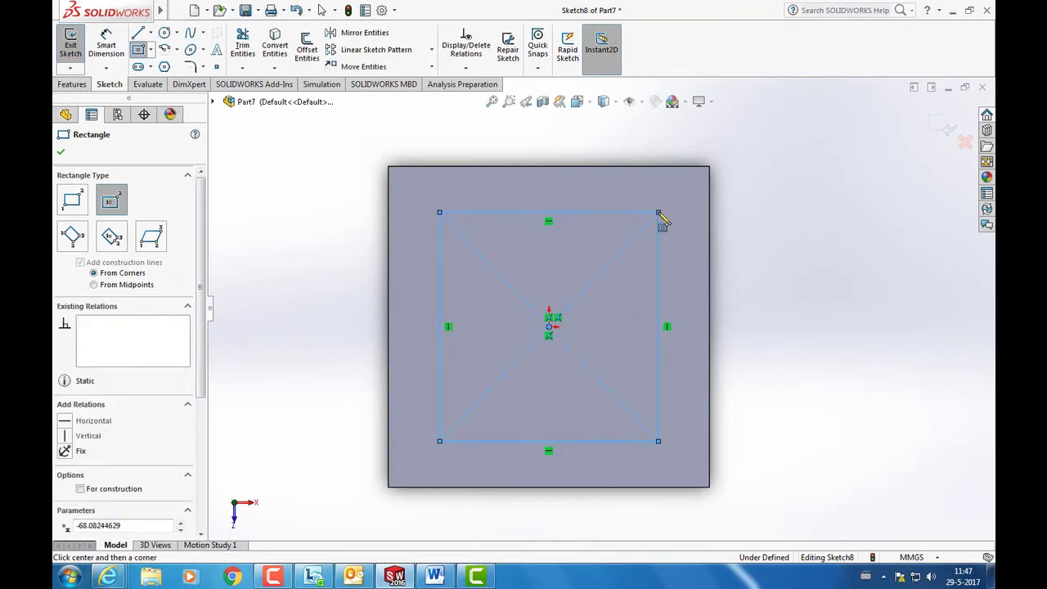
key(Escape)
- Dimension the rectangle to 150 mm high and 150 mm wide
click(106, 45)
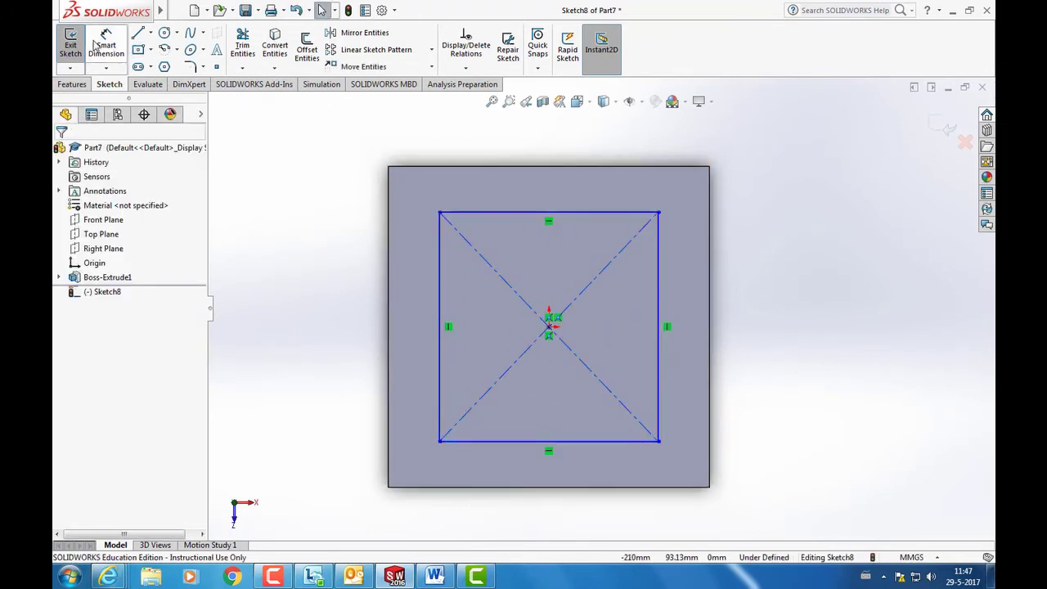
click(442, 269)
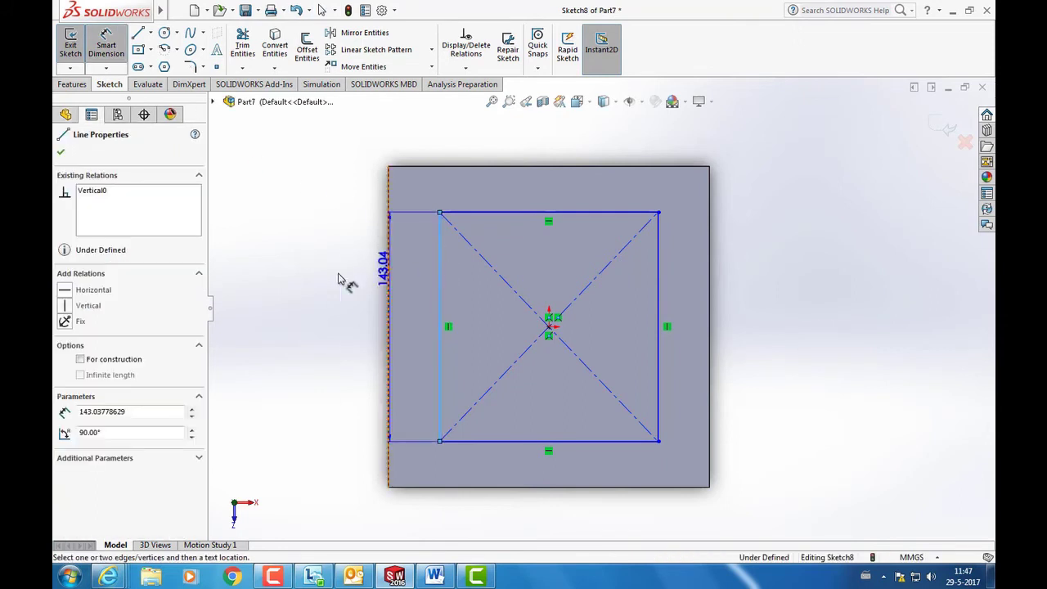
click(337, 298)
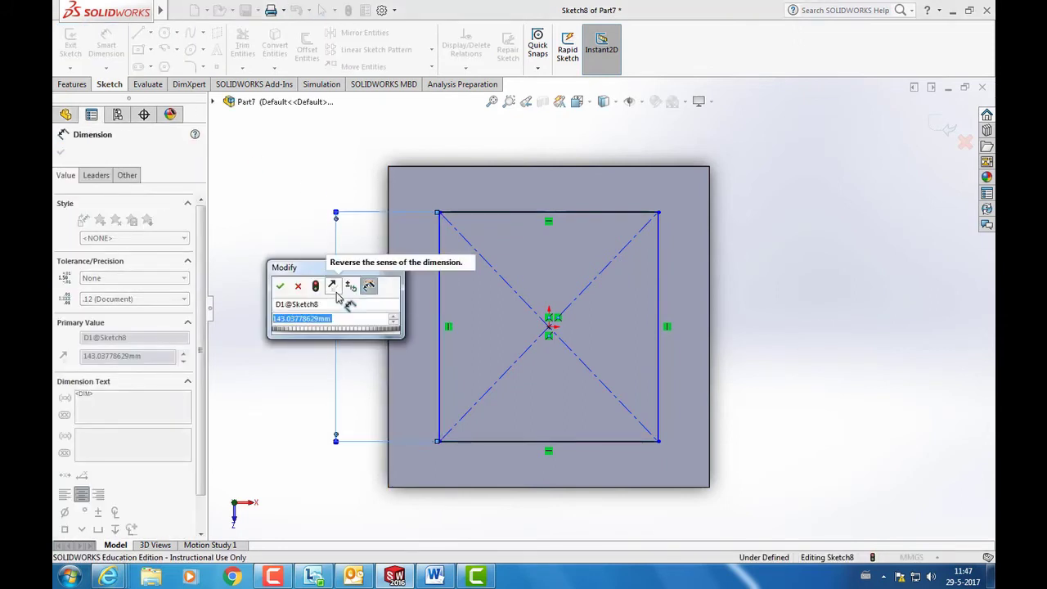
text(150)
key(Return)
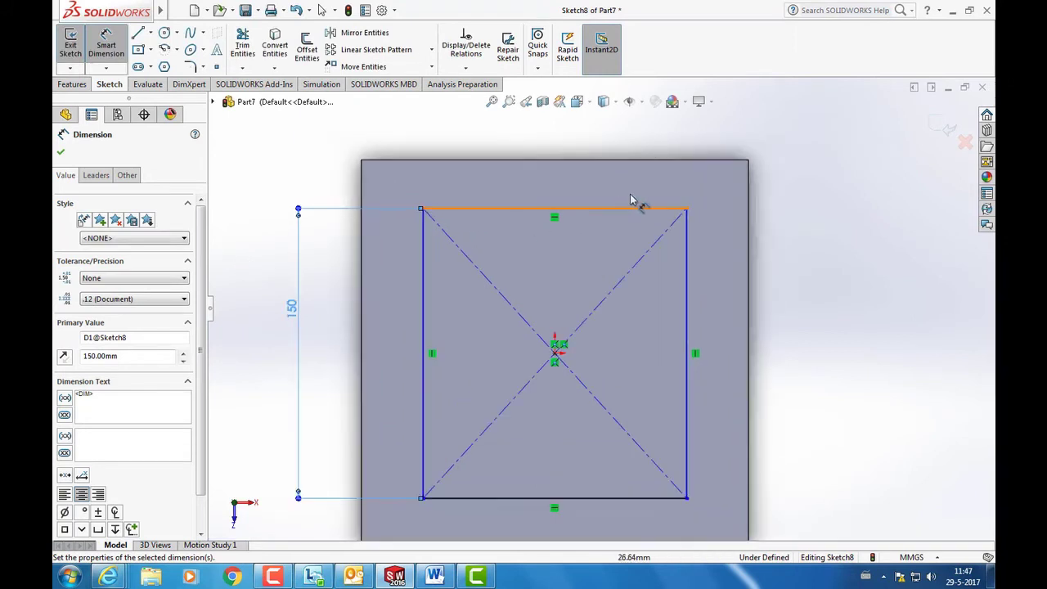
click(656, 208)
click(549, 139)
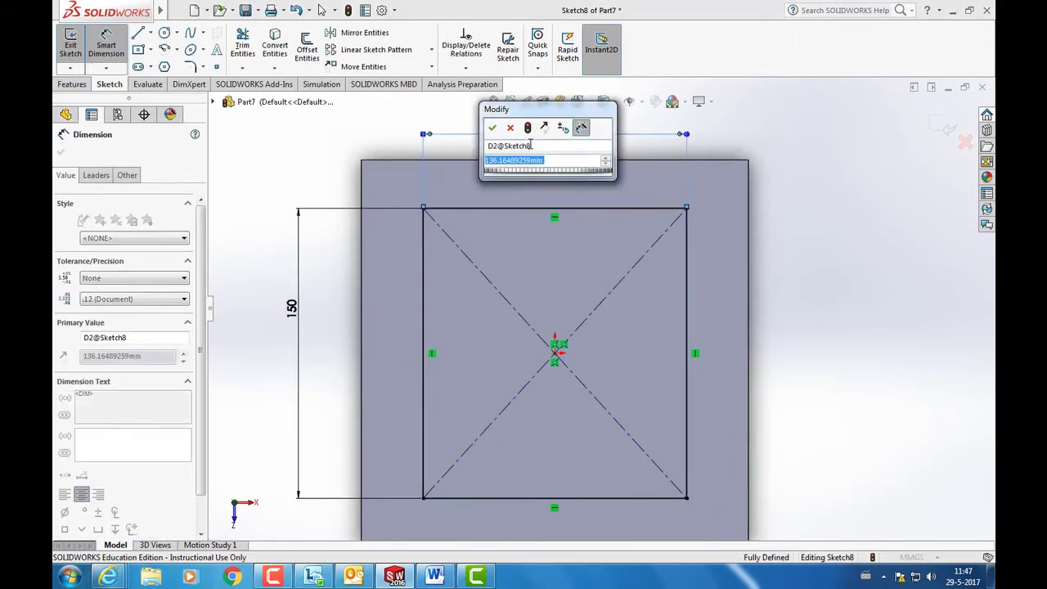
text(150)
key(Return)
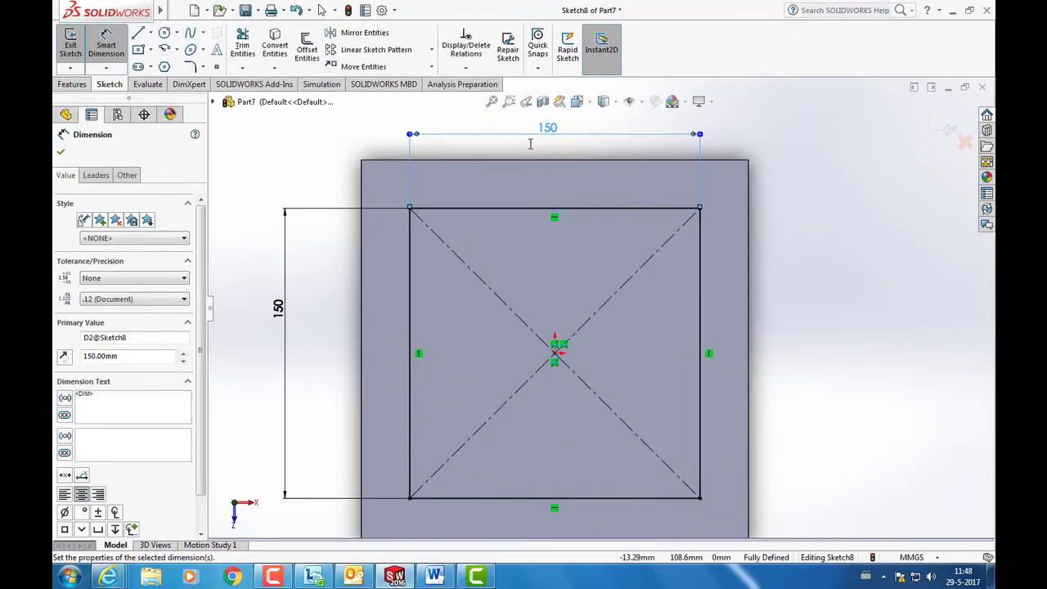
key(Escape)
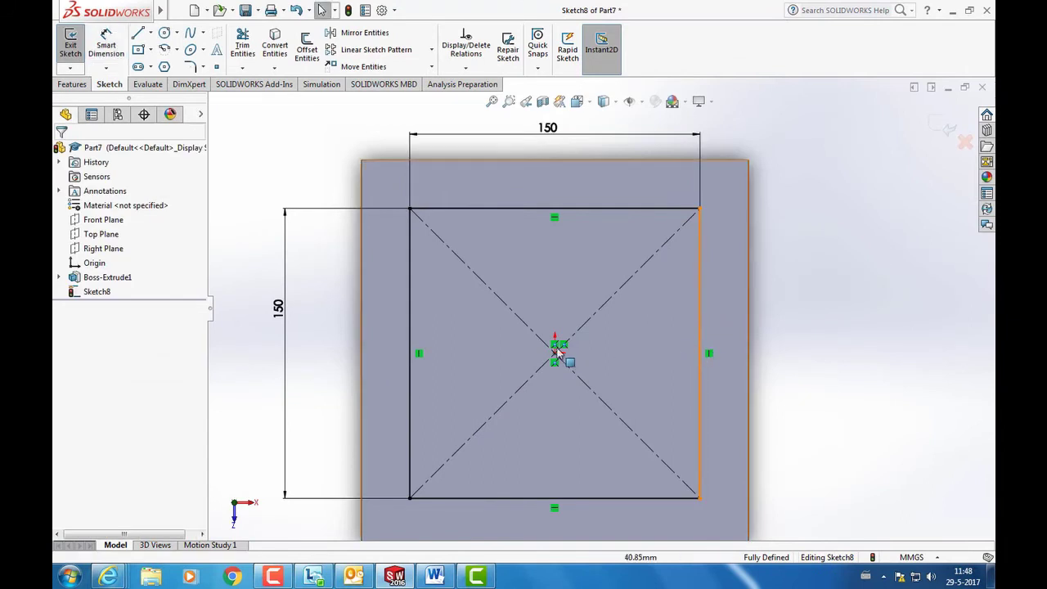
- Exit the sketch holding the centred 150 × 150 square
middle_drag(670, 390, 658, 318)
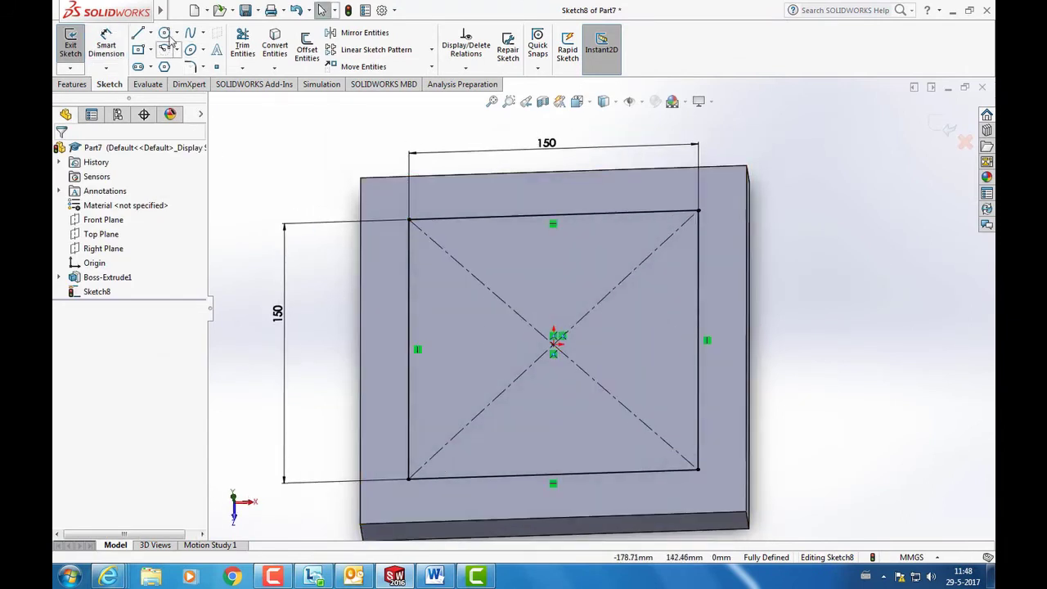
click(164, 33)
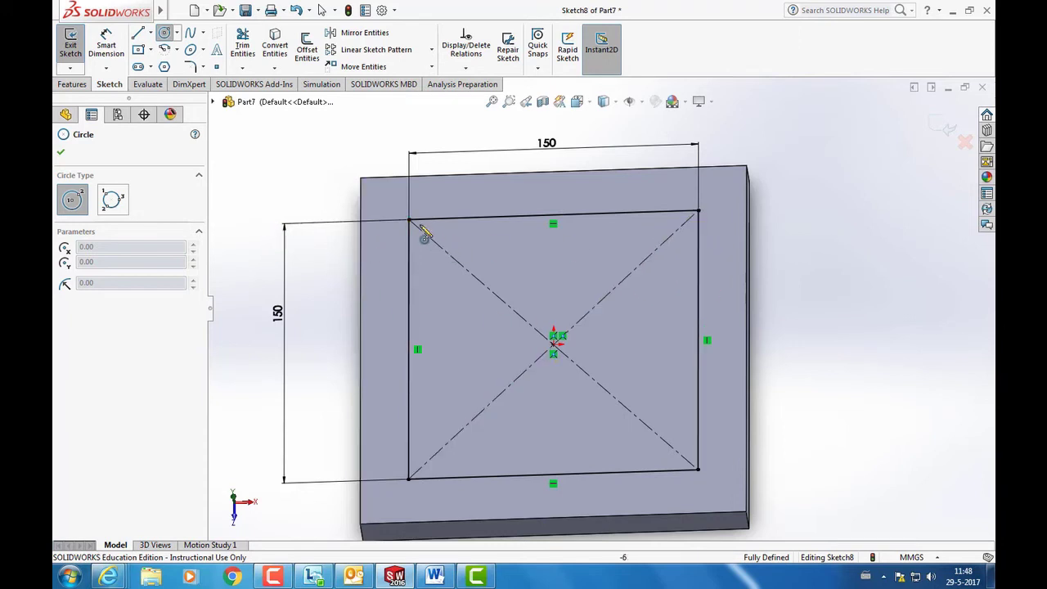
key(Escape)
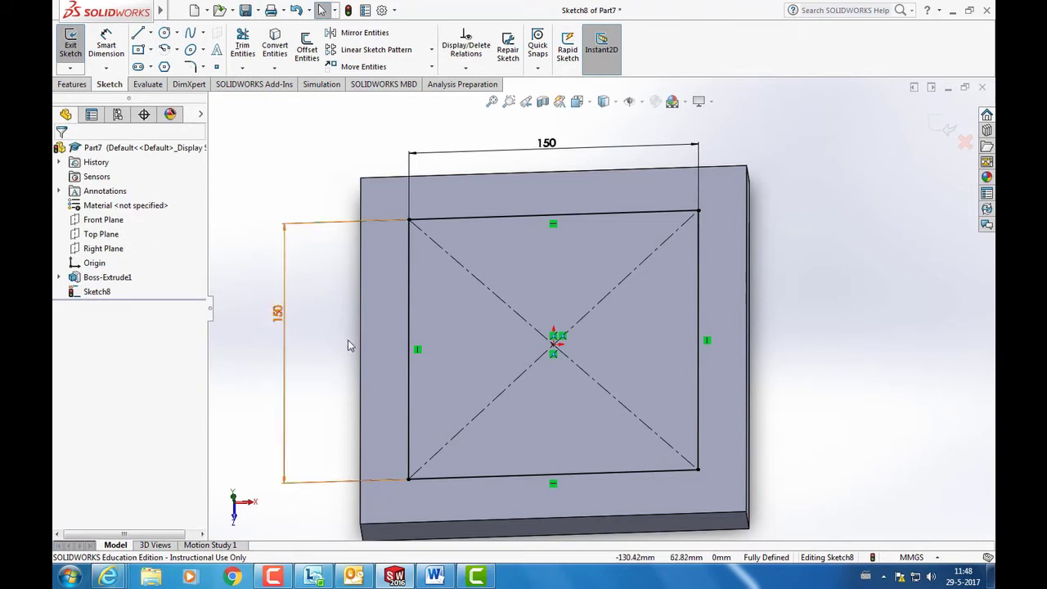
click(70, 46)
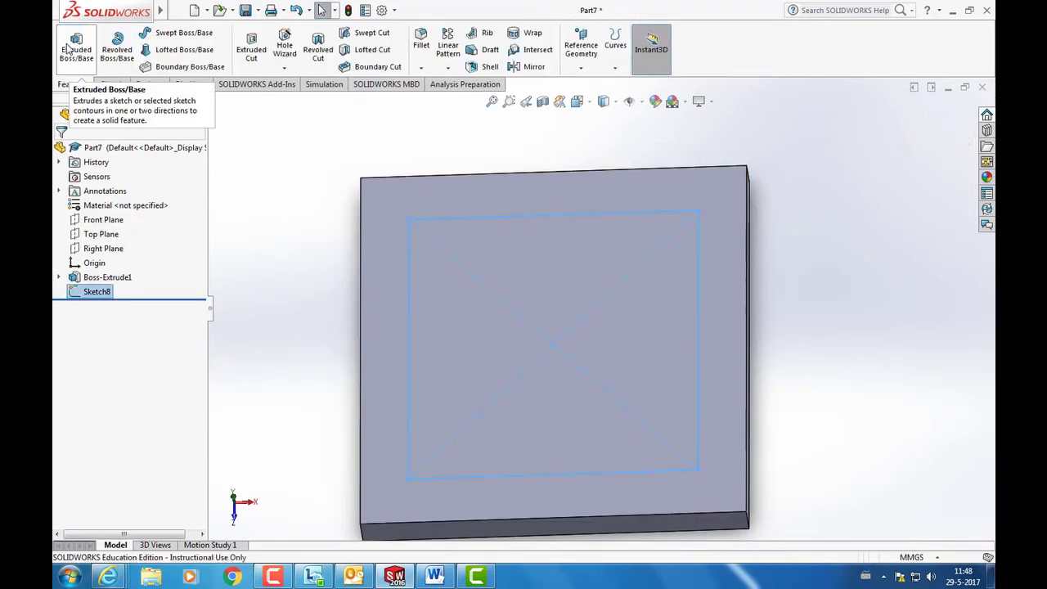
click(319, 255)
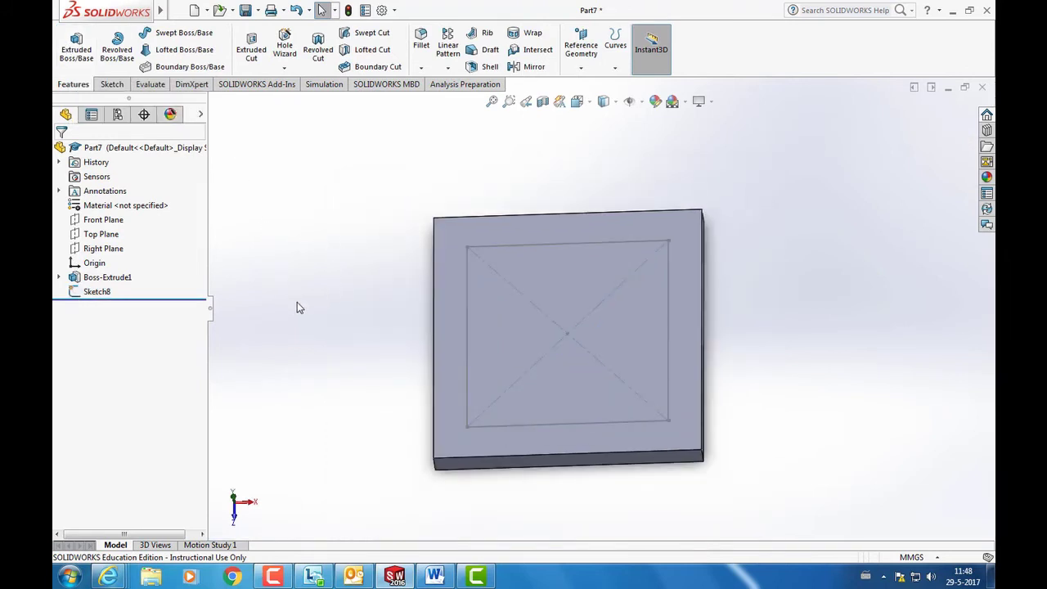
- Start a Hole Wizard feature and pick the plate's top face for hole positions
click(285, 45)
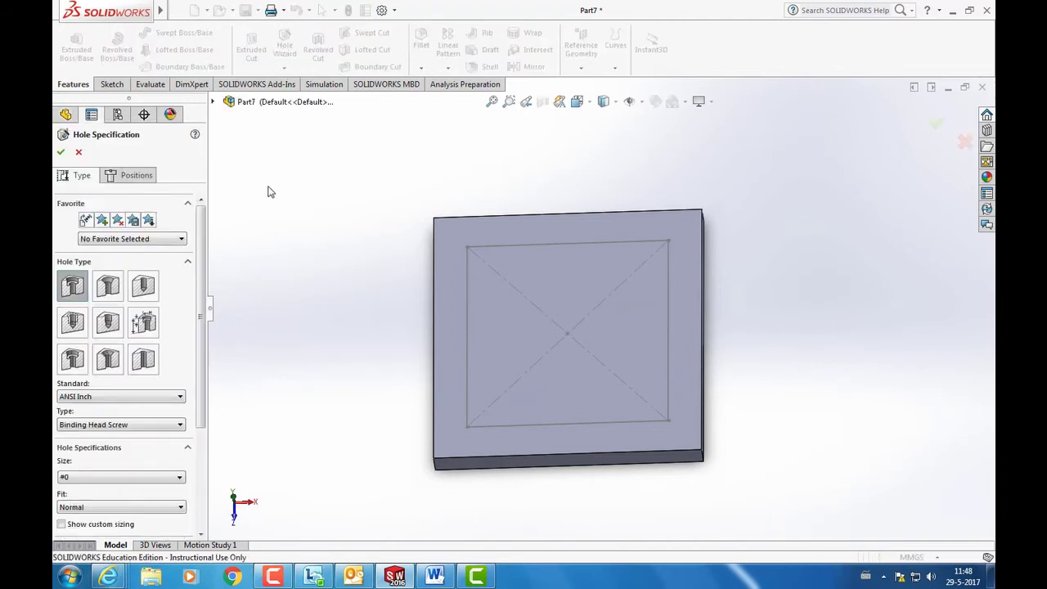
click(124, 179)
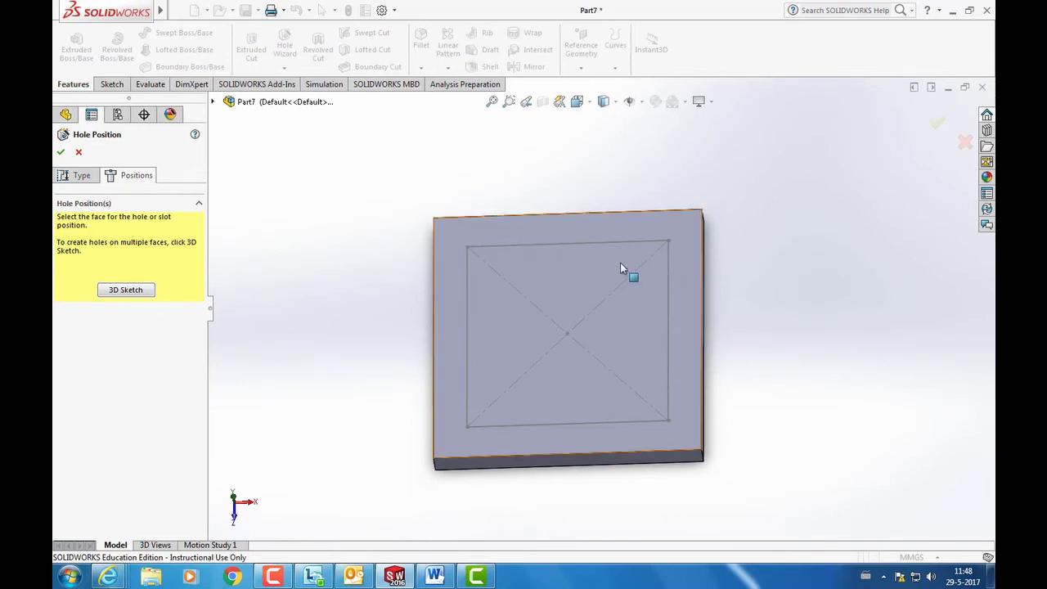
click(448, 233)
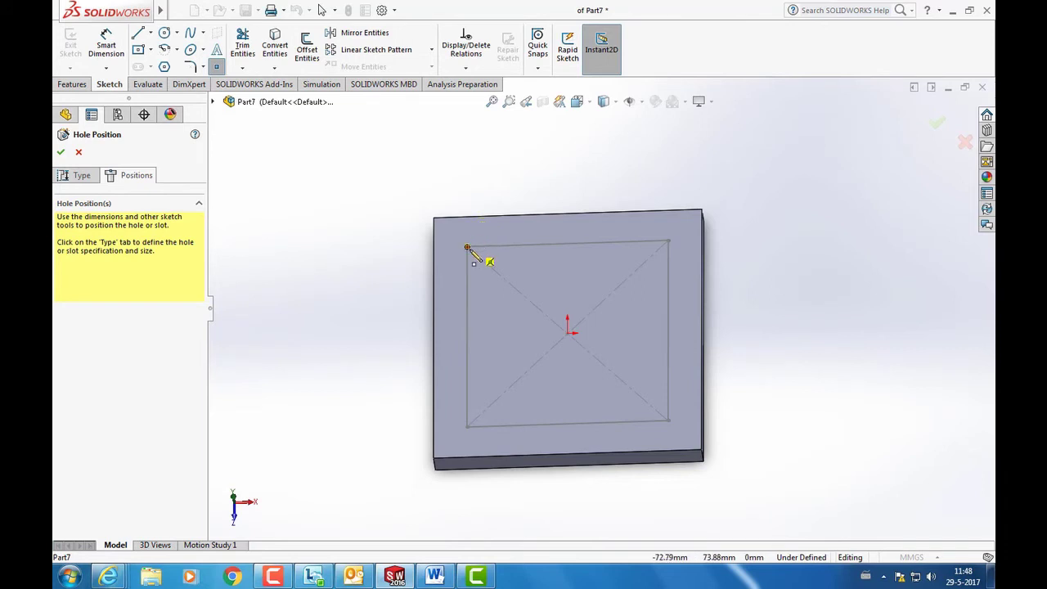
- Place hole points on the four corners of the 150 square, moving a stray extra point aside
click(467, 247)
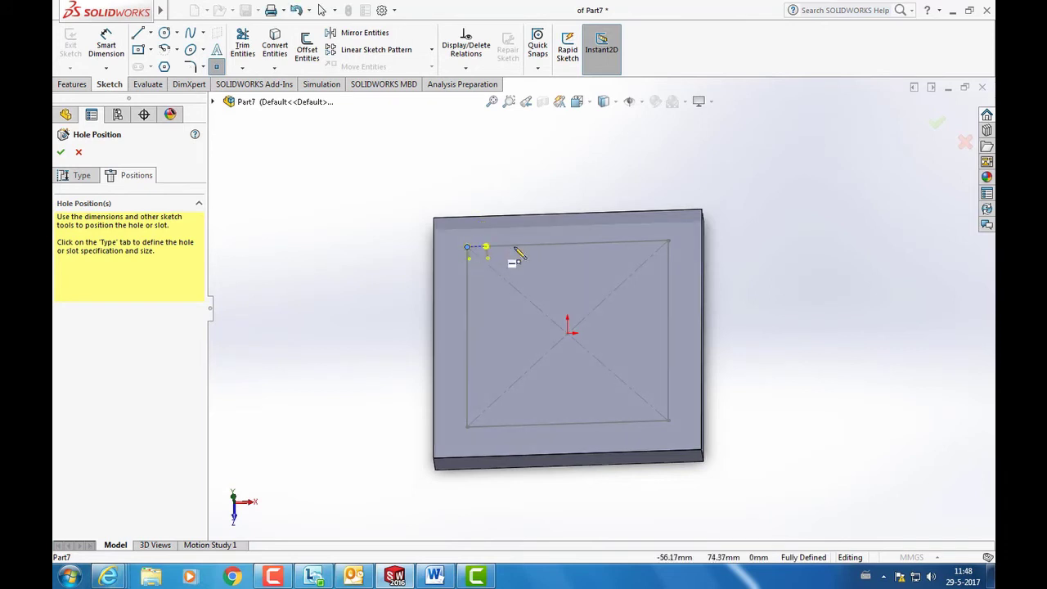
click(672, 242)
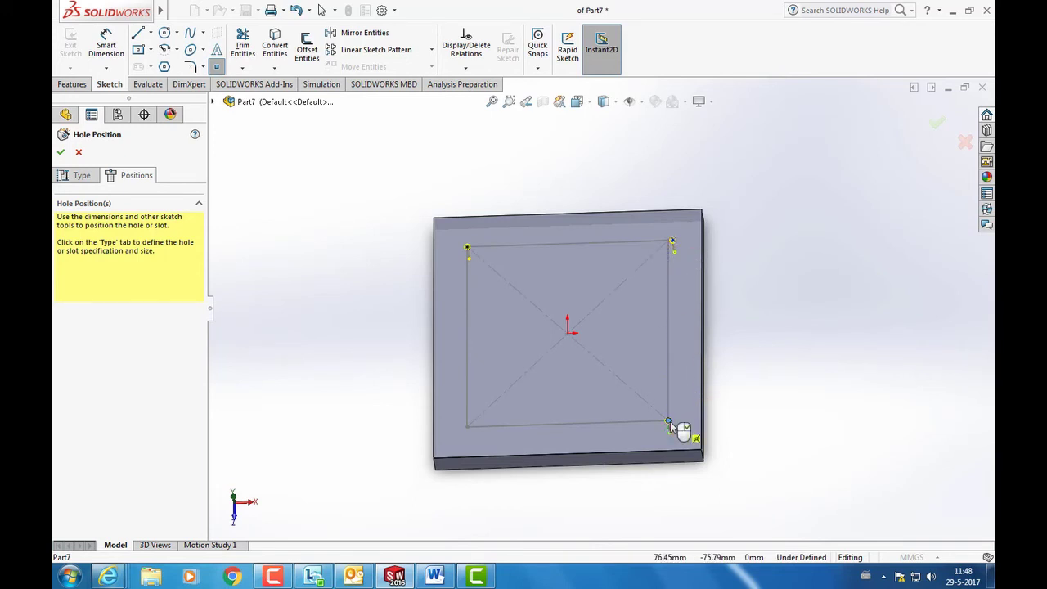
click(670, 421)
click(467, 426)
click(672, 242)
drag(687, 247, 665, 234)
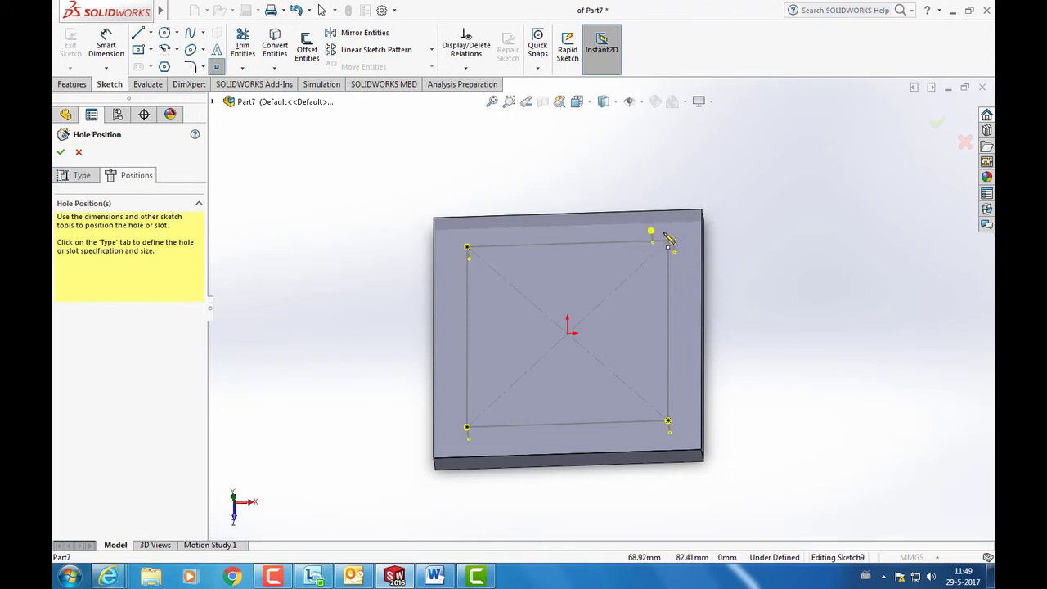
drag(666, 237, 570, 262)
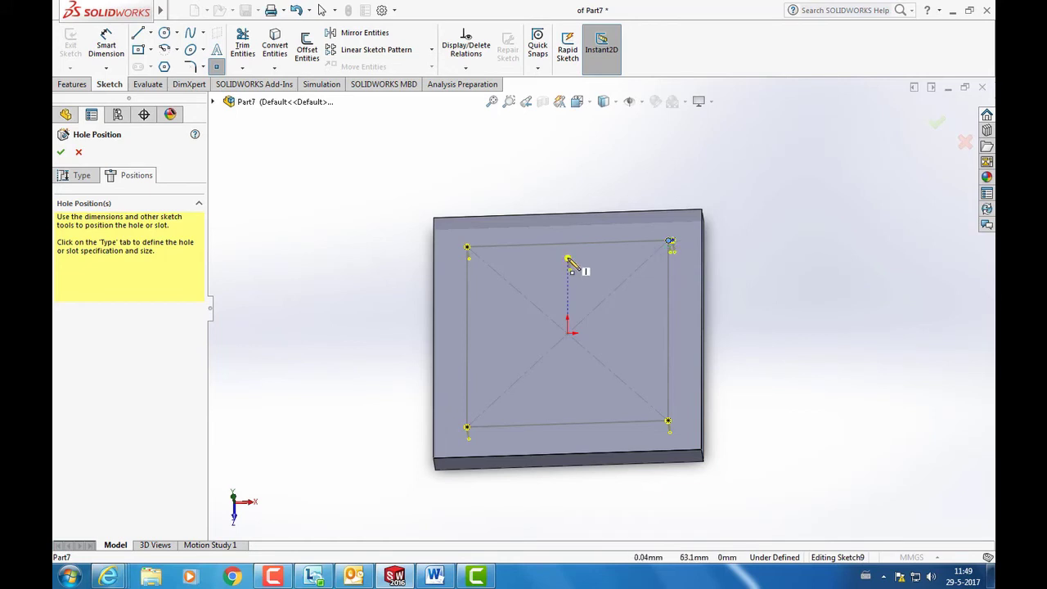
click(81, 174)
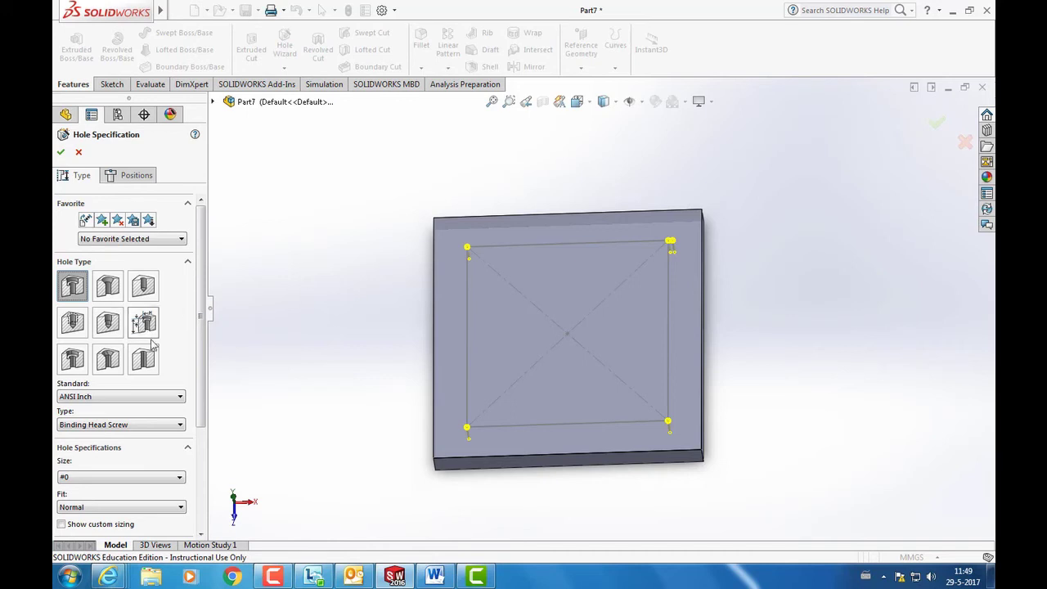
- Set the hole type to countersunk
middle_drag(477, 467, 479, 422)
scroll(492, 425, down, 4)
scroll(493, 425, down, 2)
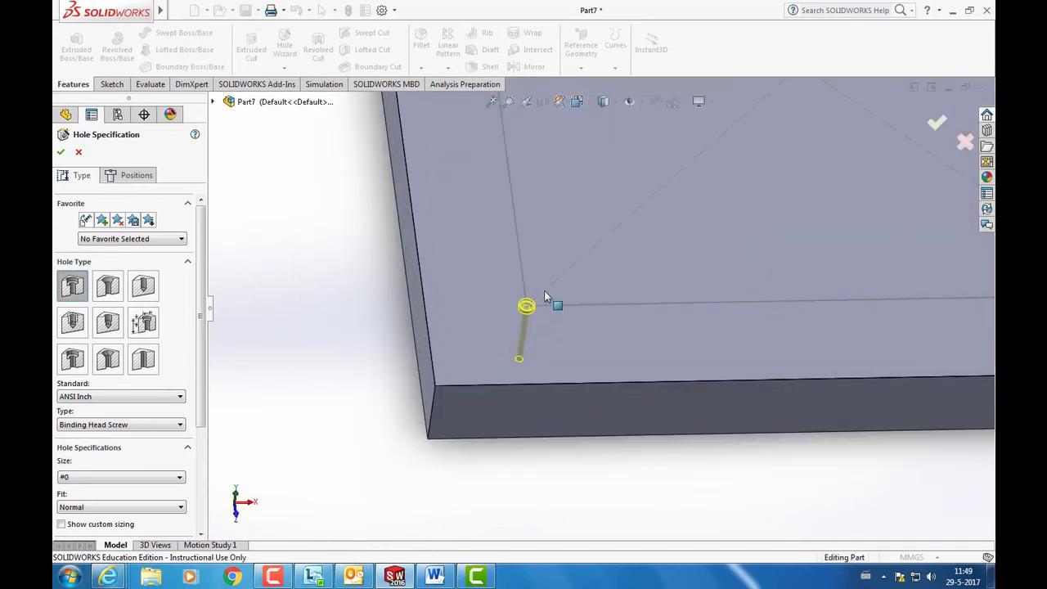
scroll(549, 344, down, 3)
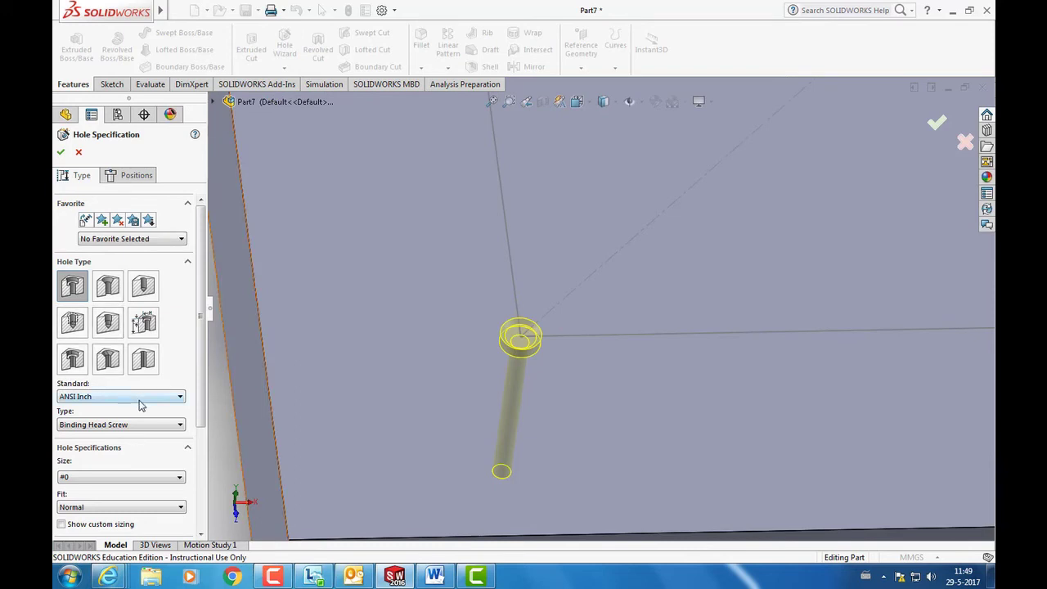
click(112, 293)
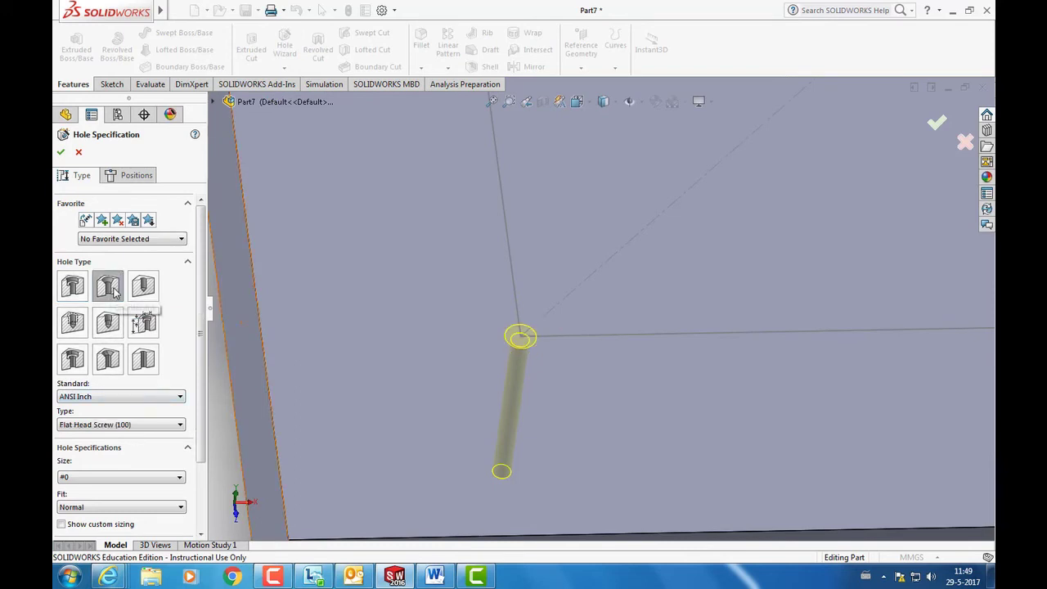
- Choose the ISO standard and M8 size for the CTSK Flat ISO 7046-1 Through All holes
click(144, 399)
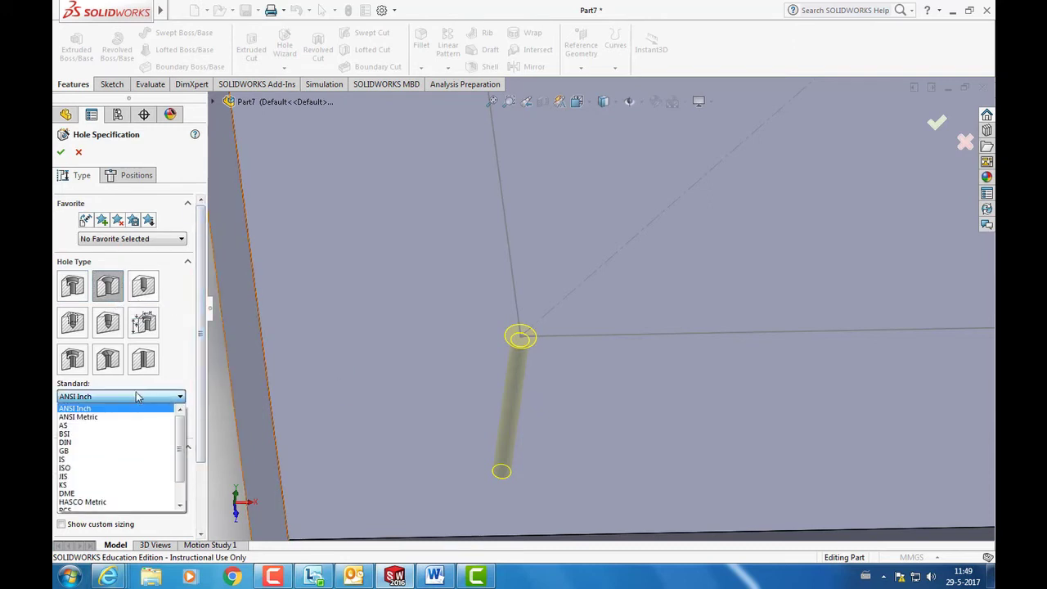
click(112, 469)
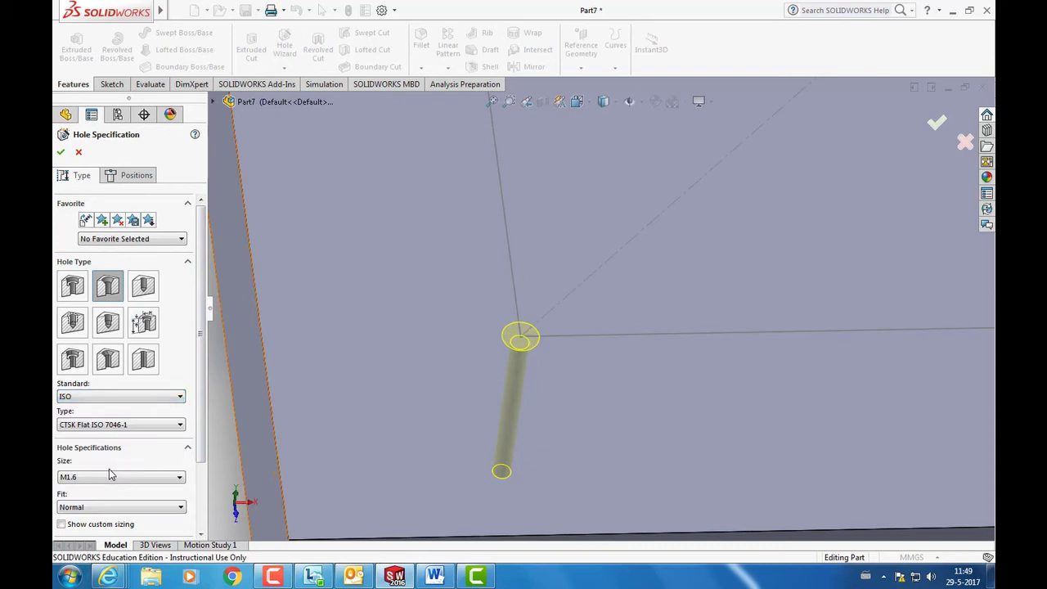
click(168, 476)
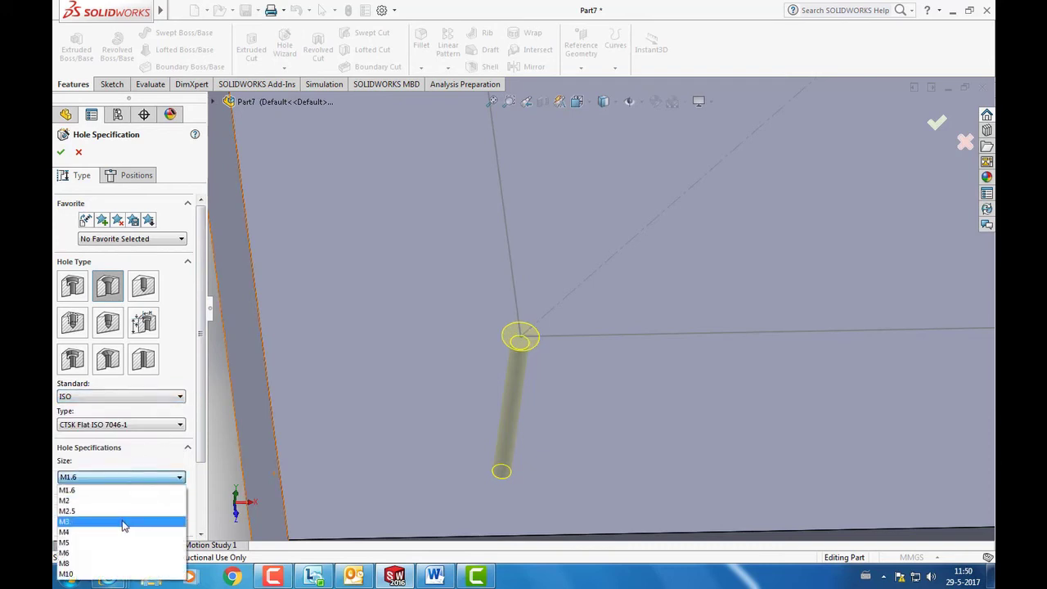
click(127, 564)
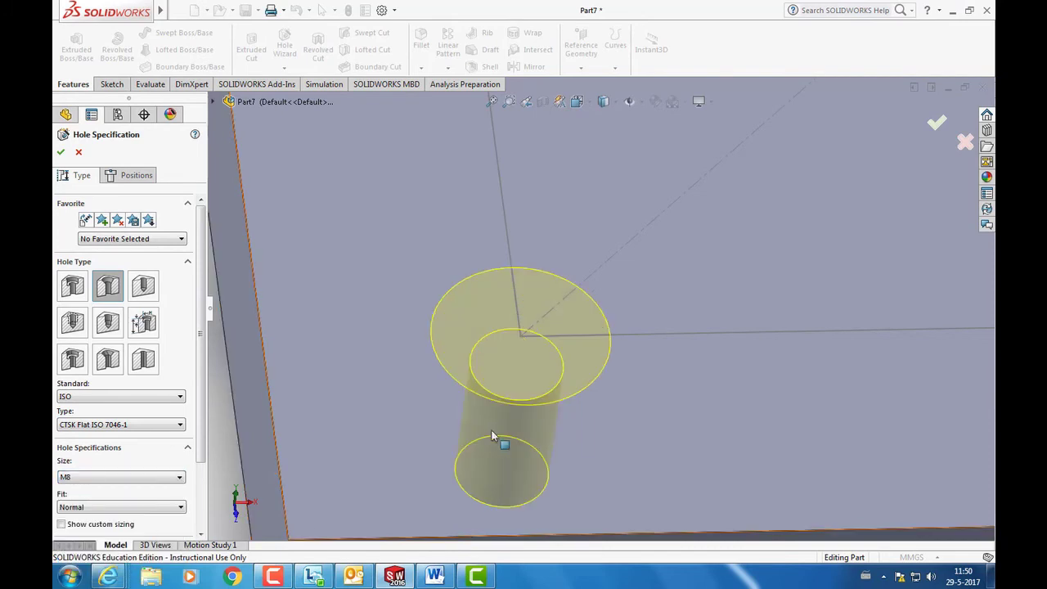
scroll(626, 467, up, 3)
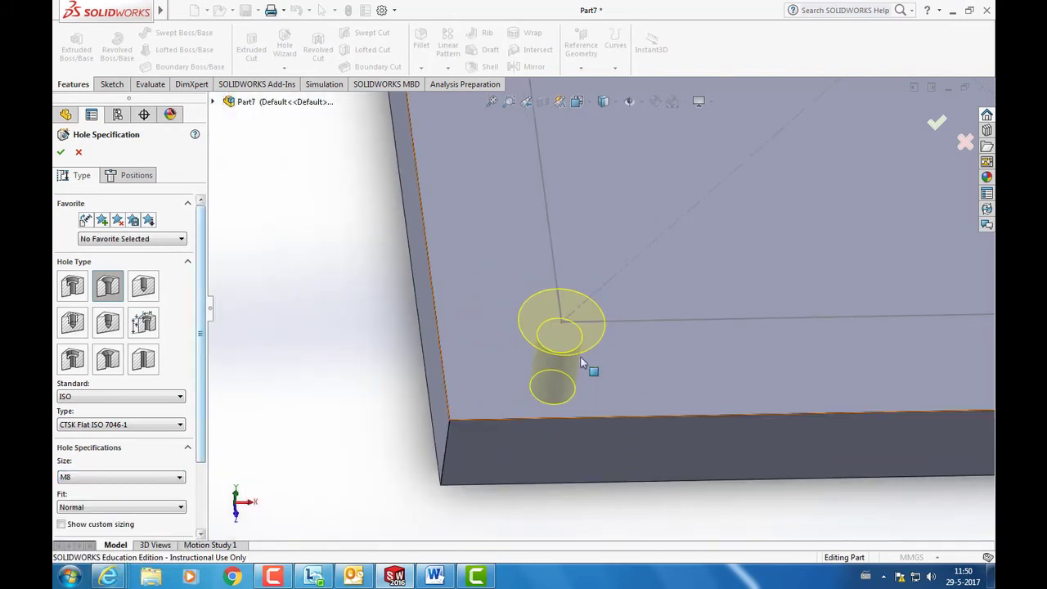
middle_drag(611, 319, 582, 334)
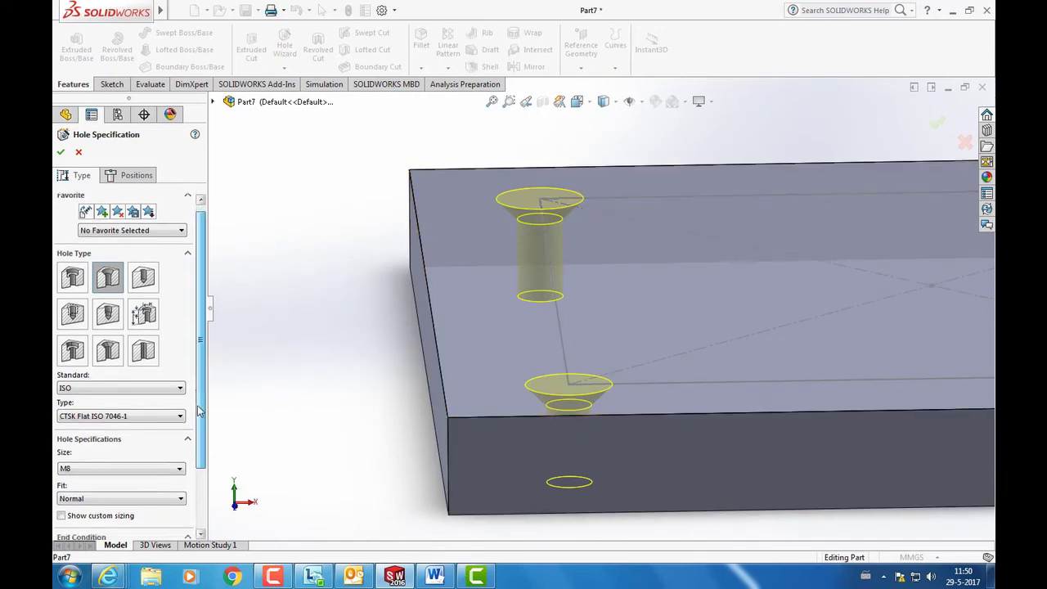
scroll(201, 396, down, 3)
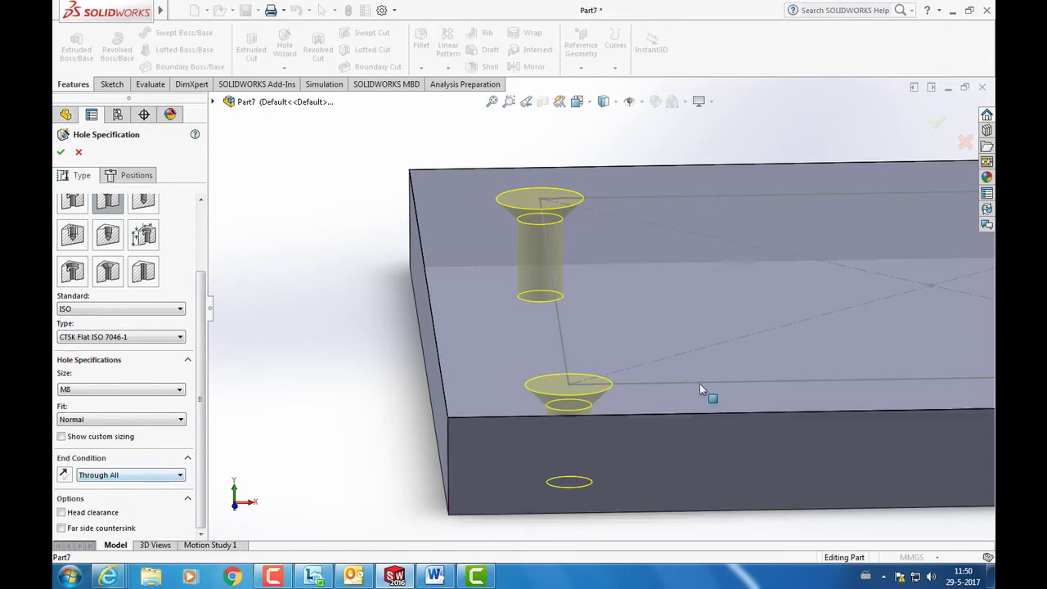
scroll(166, 401, up, 2)
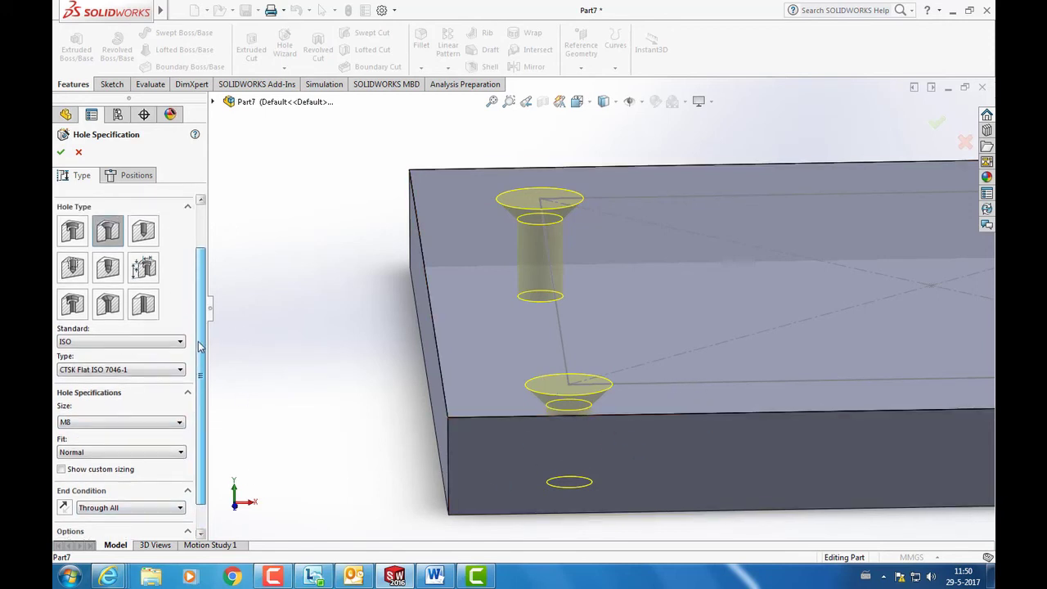
scroll(165, 401, up, 2)
- Create the four M8 countersunk corner holes and inspect them up close
click(60, 153)
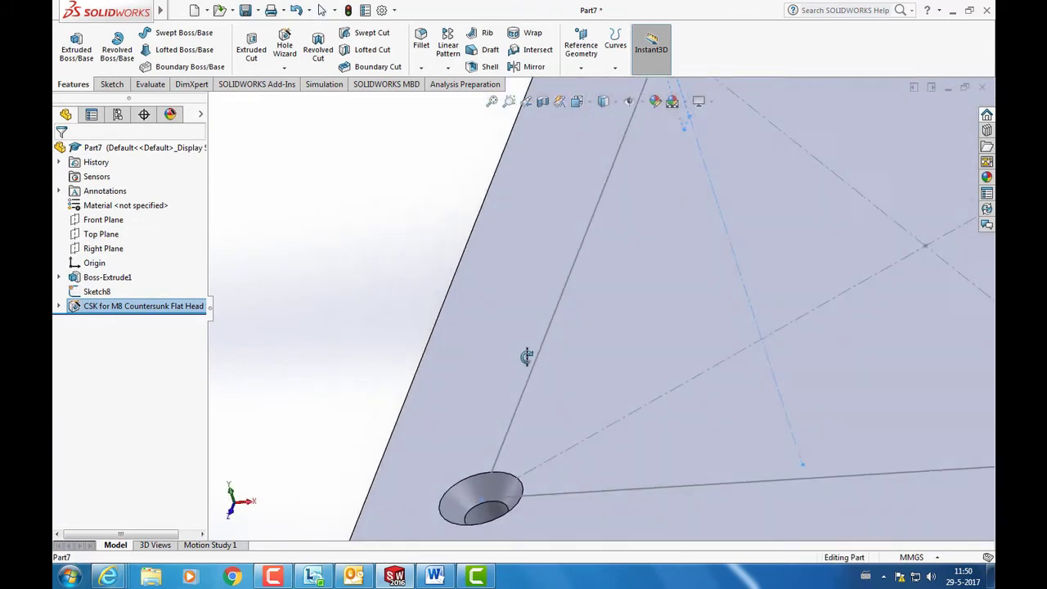
mouse_move(598, 395)
middle_down()
mouse_move(569, 241)
mouse_move(597, 300)
middle_up()
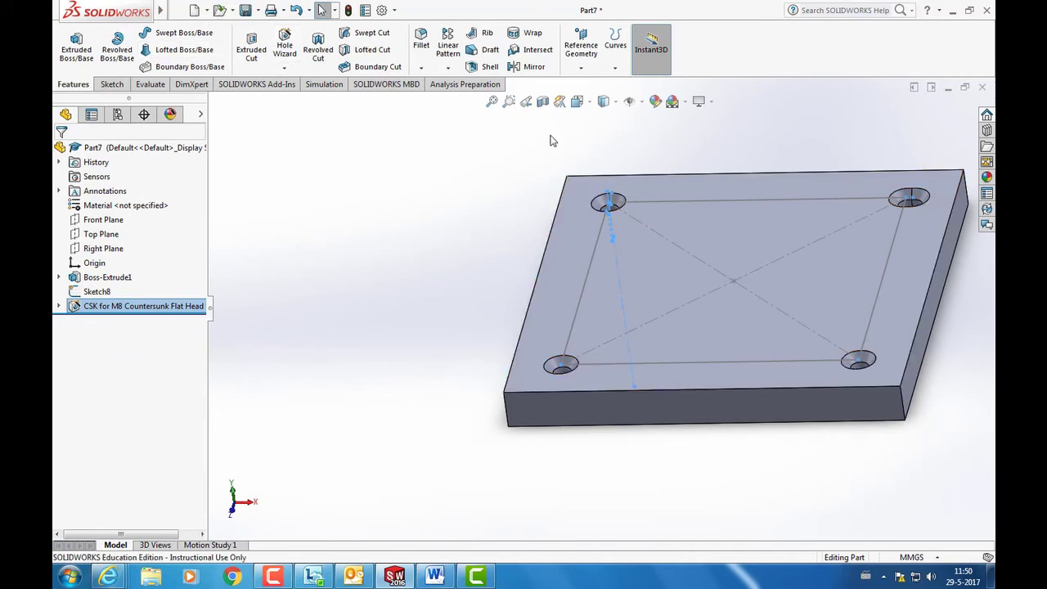
scroll(835, 191, down, 3)
scroll(743, 257, down, 3)
scroll(721, 297, down, 3)
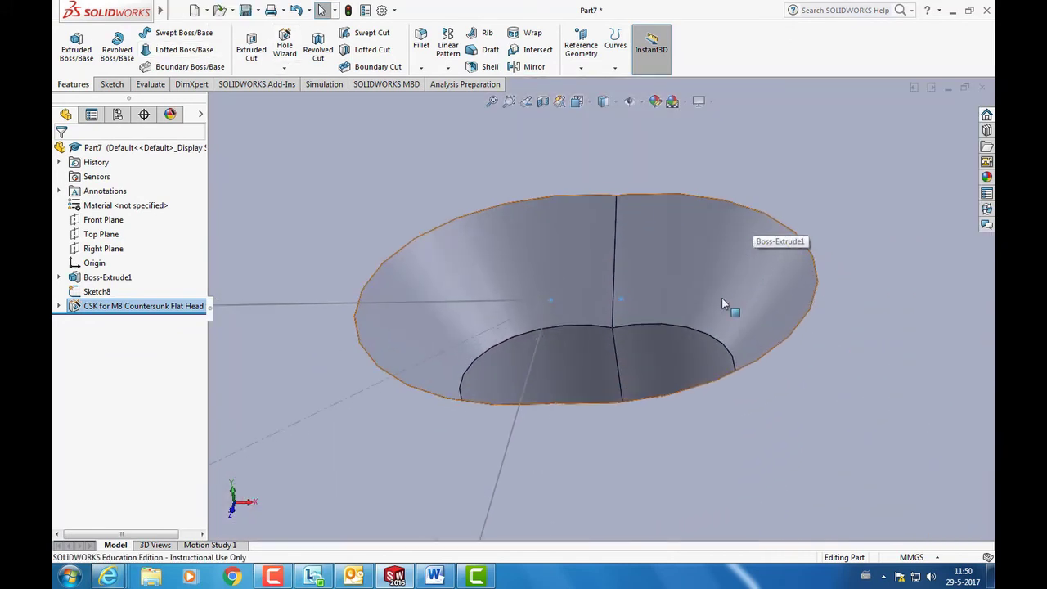
mouse_move(721, 297)
middle_down()
mouse_move(713, 433)
mouse_move(711, 385)
mouse_move(748, 273)
mouse_move(692, 343)
middle_up()
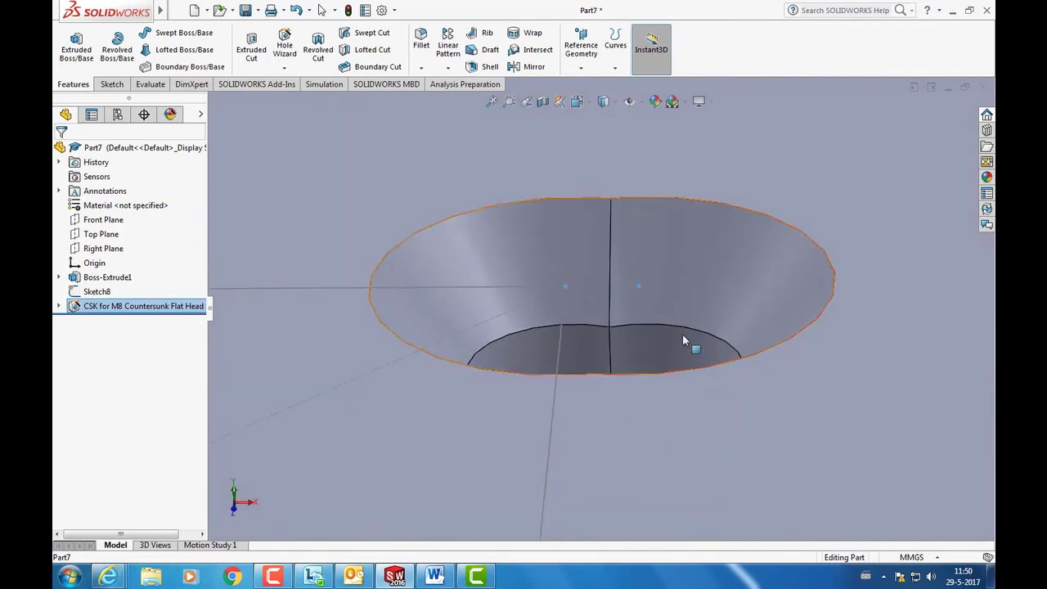
scroll(544, 404, up, 5)
scroll(556, 198, up, 4)
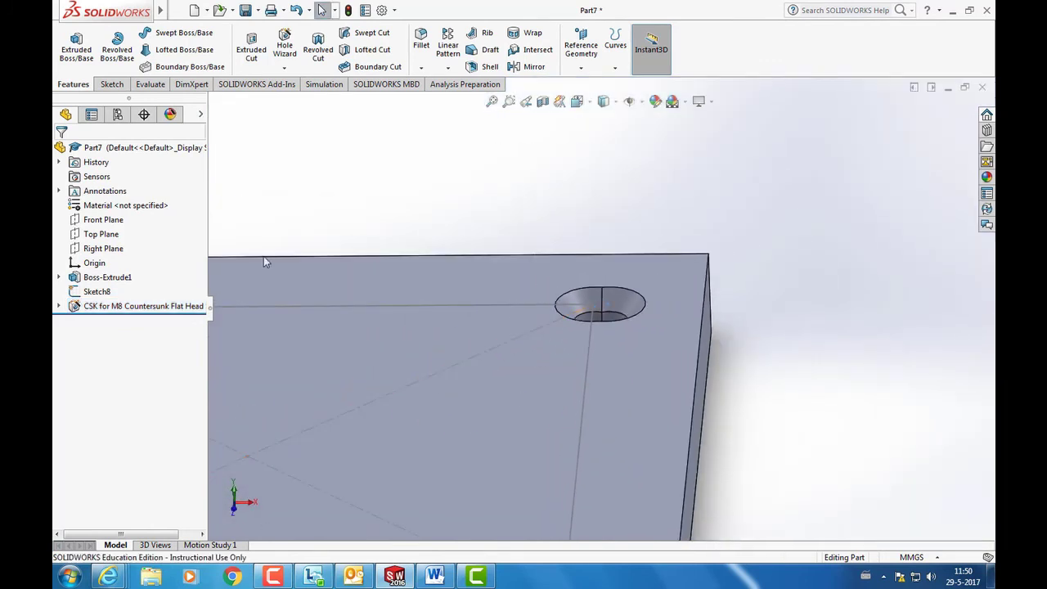
click(59, 308)
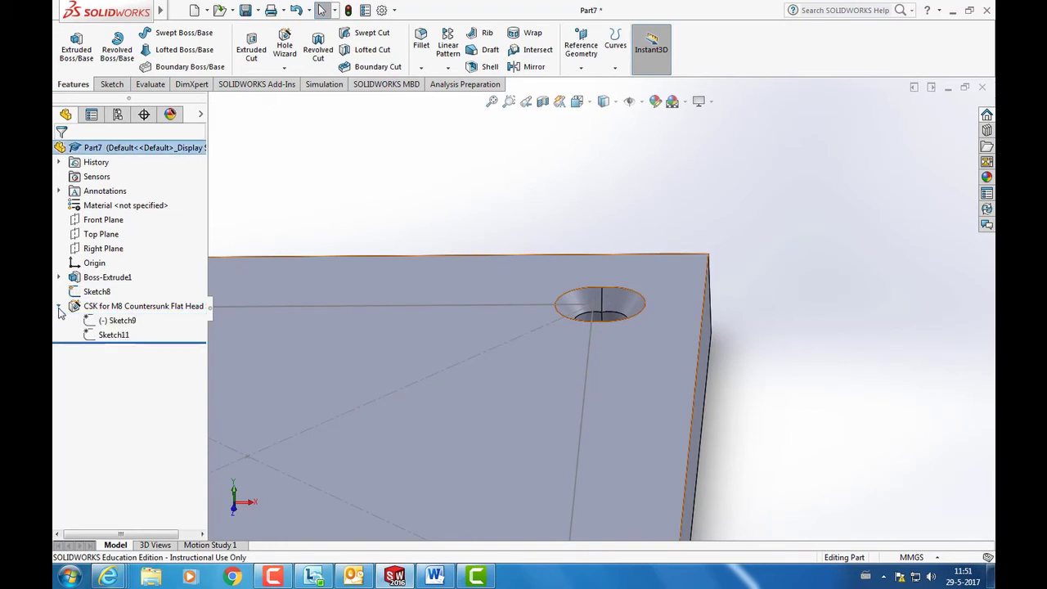
click(121, 323)
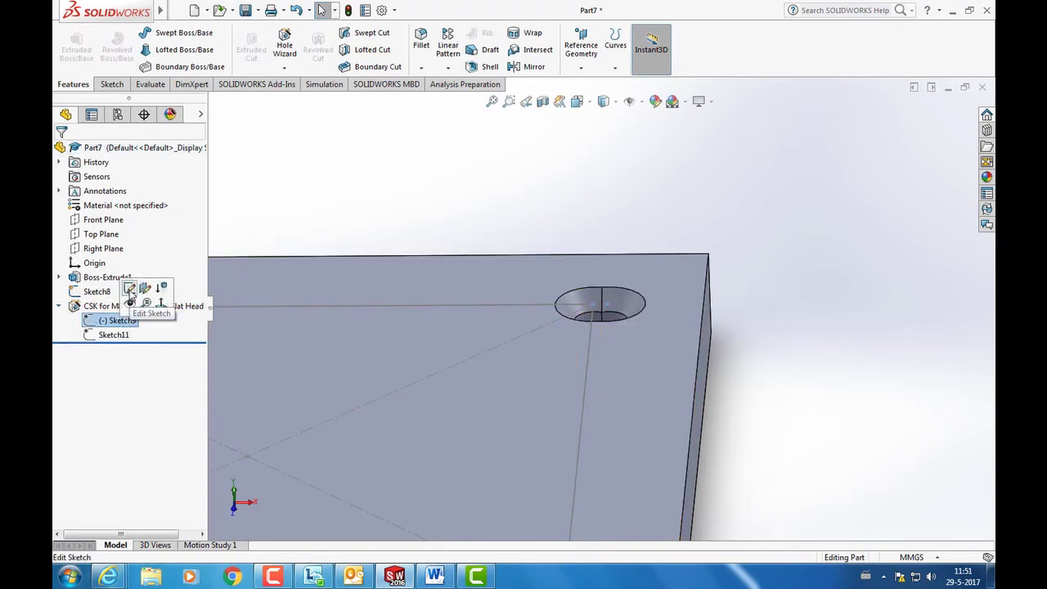
click(129, 287)
click(606, 305)
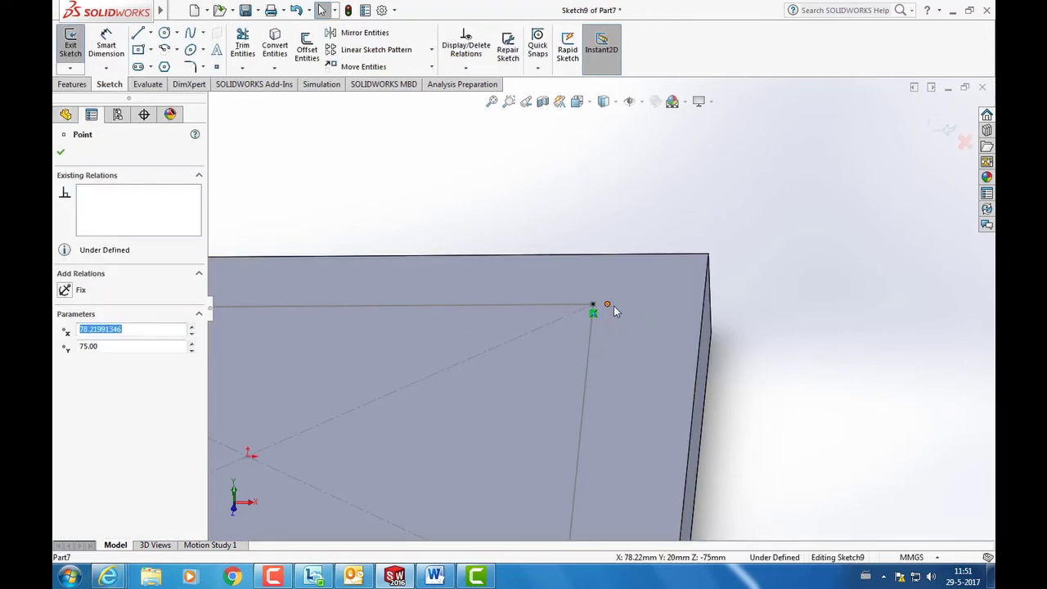
key(Escape)
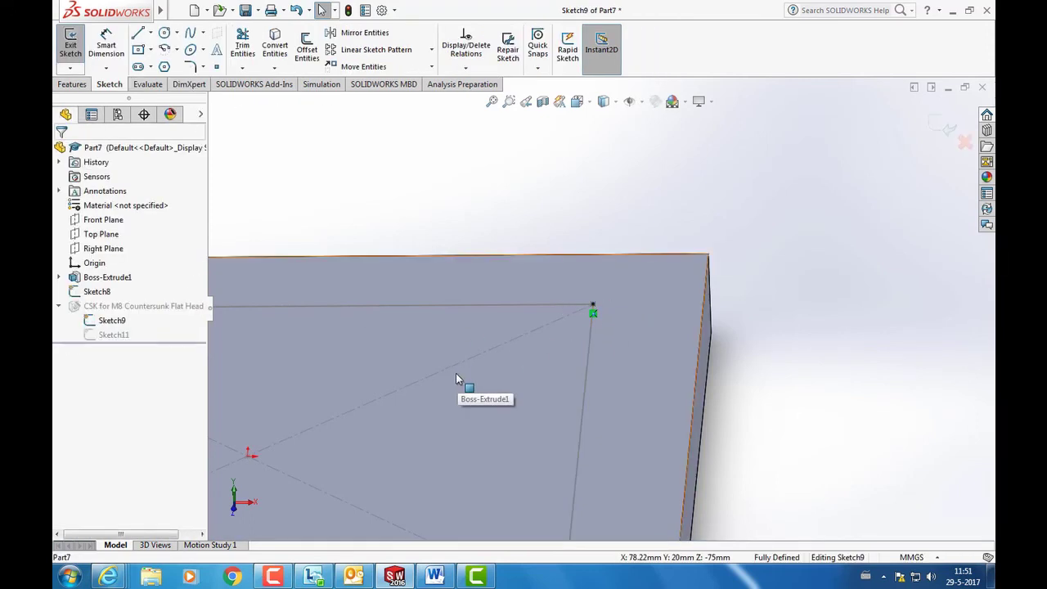
click(71, 47)
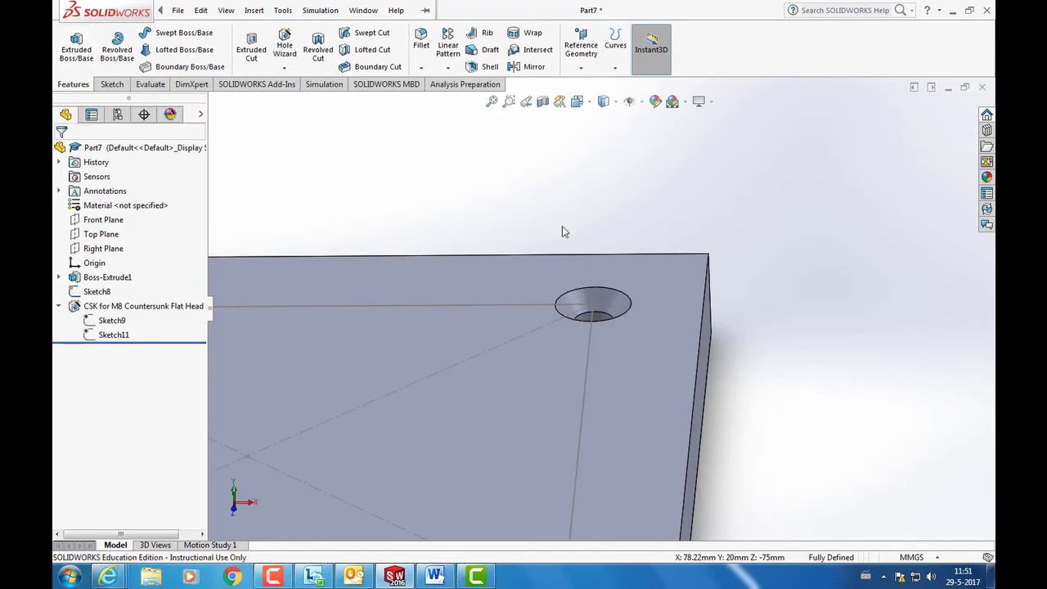
scroll(515, 386, up, 5)
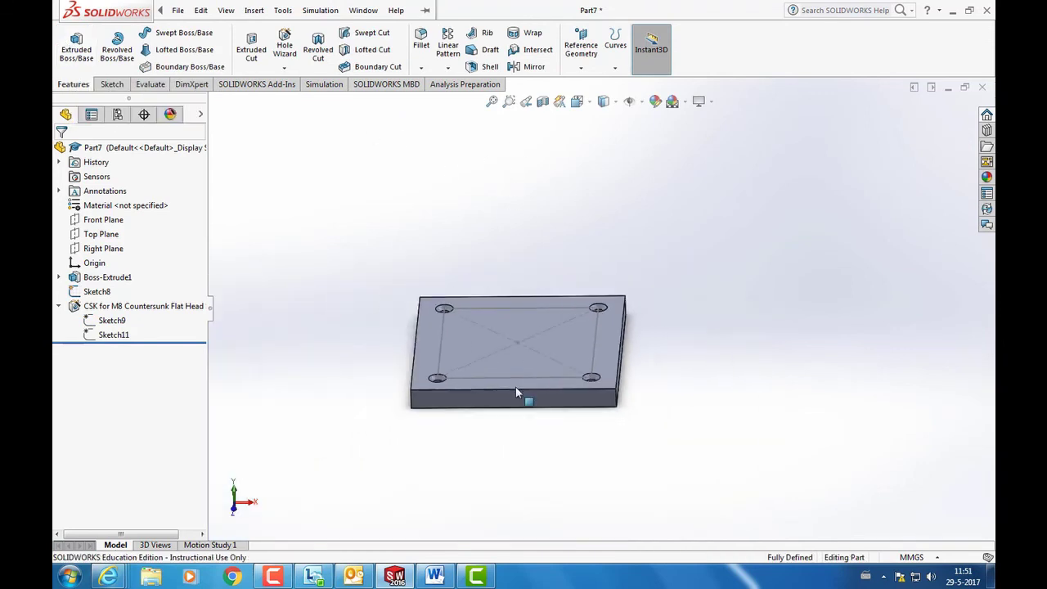
scroll(393, 309, down, 2)
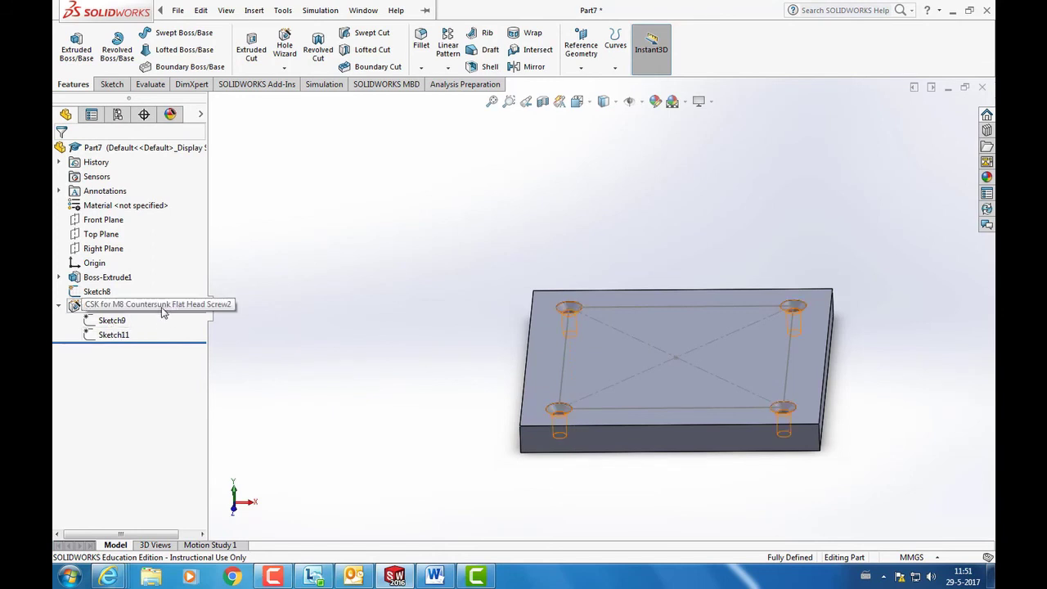
click(114, 335)
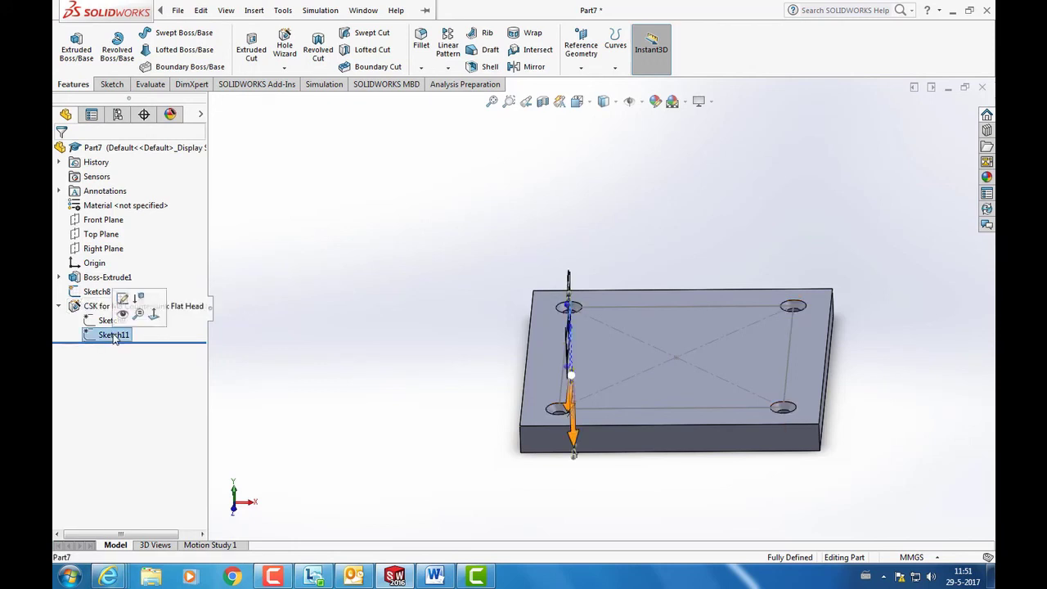
mouse_move(440, 433)
middle_down()
mouse_move(469, 328)
mouse_move(638, 425)
mouse_move(554, 411)
middle_up()
scroll(646, 430, down, 2)
scroll(654, 433, down, 3)
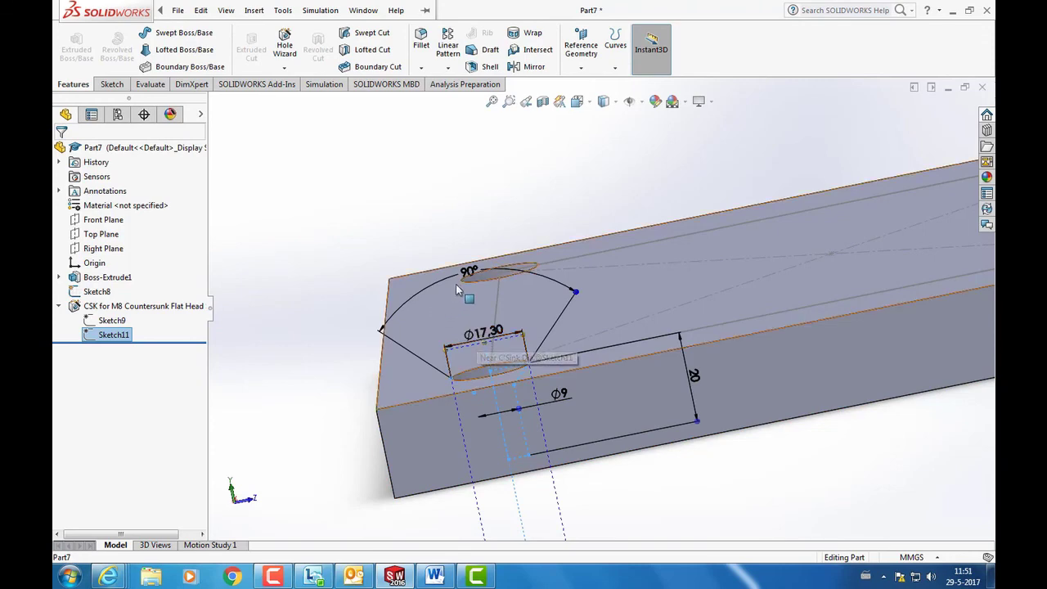
middle_drag(361, 386, 465, 321)
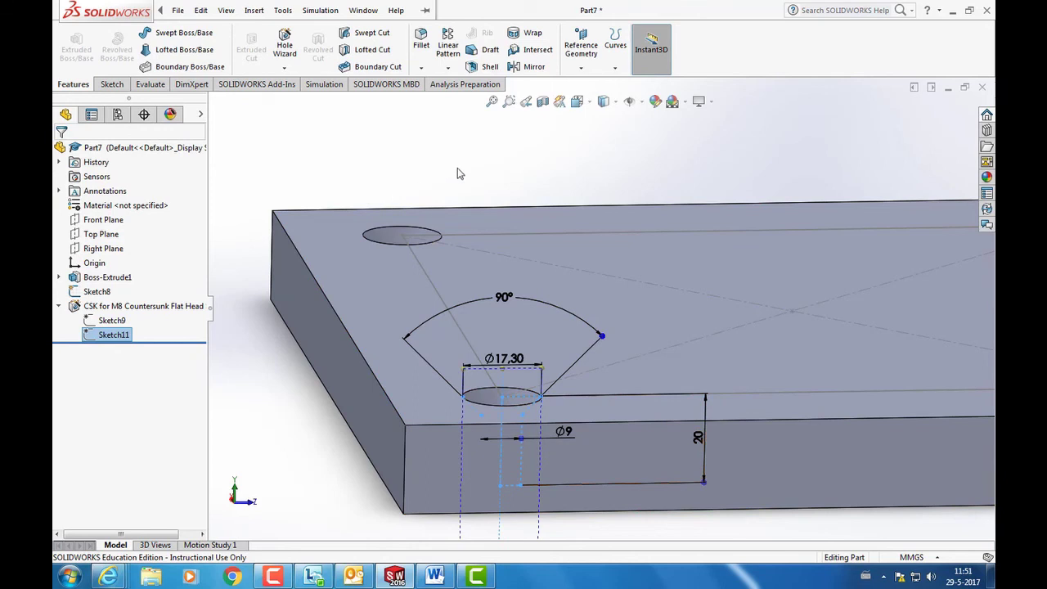
key(ctrl+b)
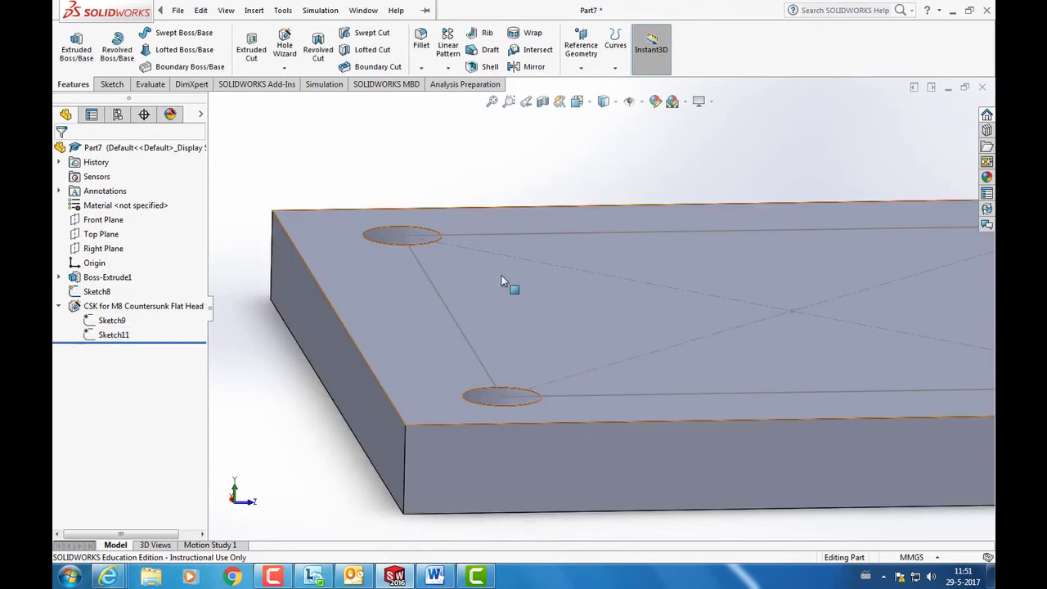
scroll(968, 414, up, 5)
scroll(946, 327, down, 2)
scroll(781, 352, up, 2)
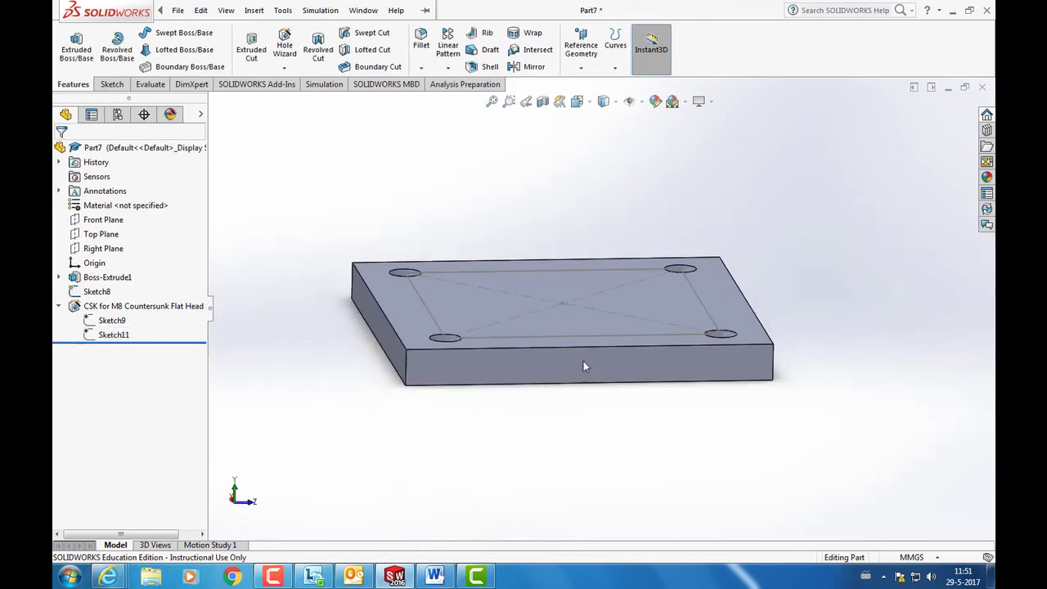